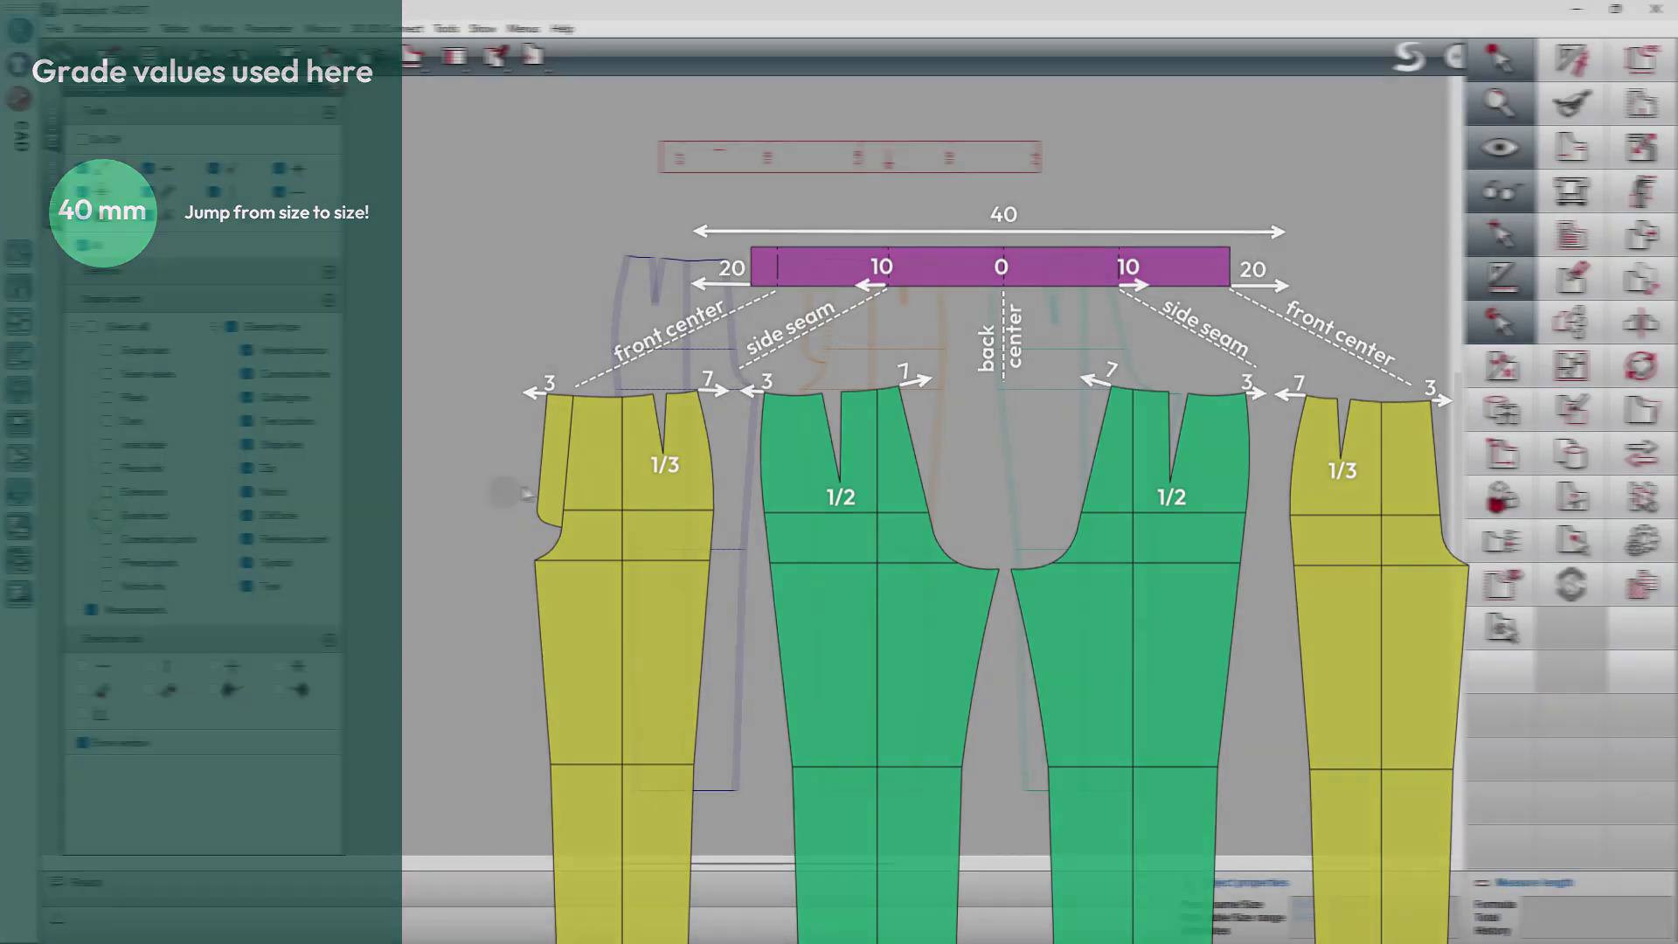
Turn on the notch info display for the waistband piece
left_click(813, 172)
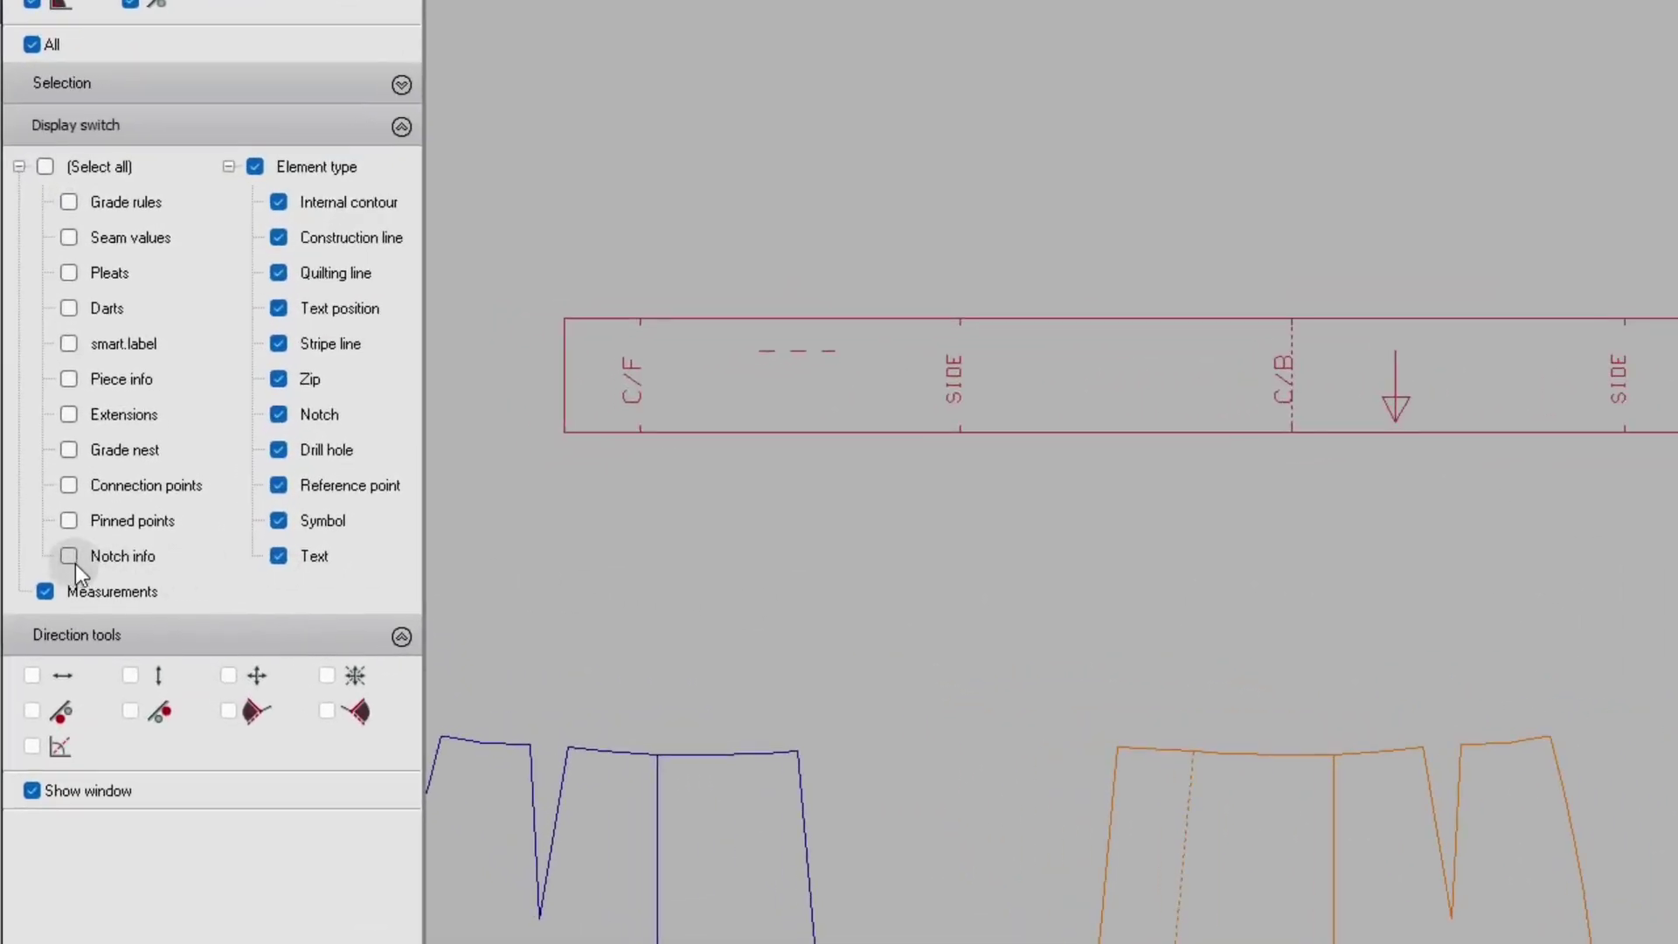
left_click(68, 557)
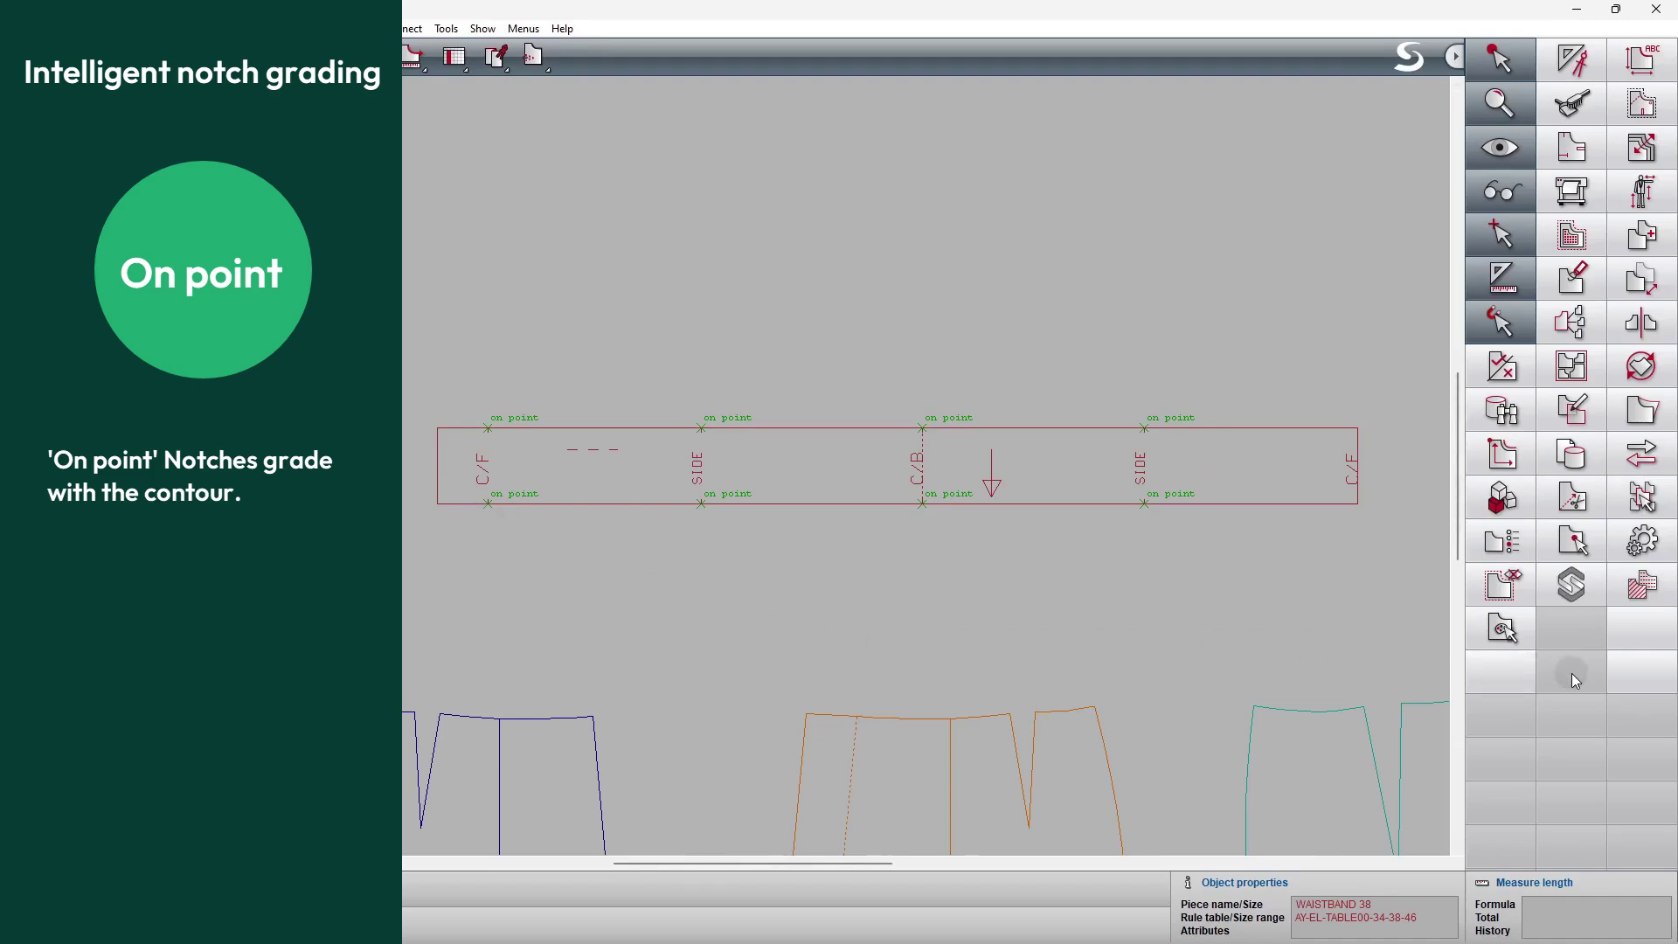
Move the whole waistband piece so that it sits above the front and back trouser pieces
left_click_drag(1322, 583, 847, 397)
scroll(847, 398, "down", 3)
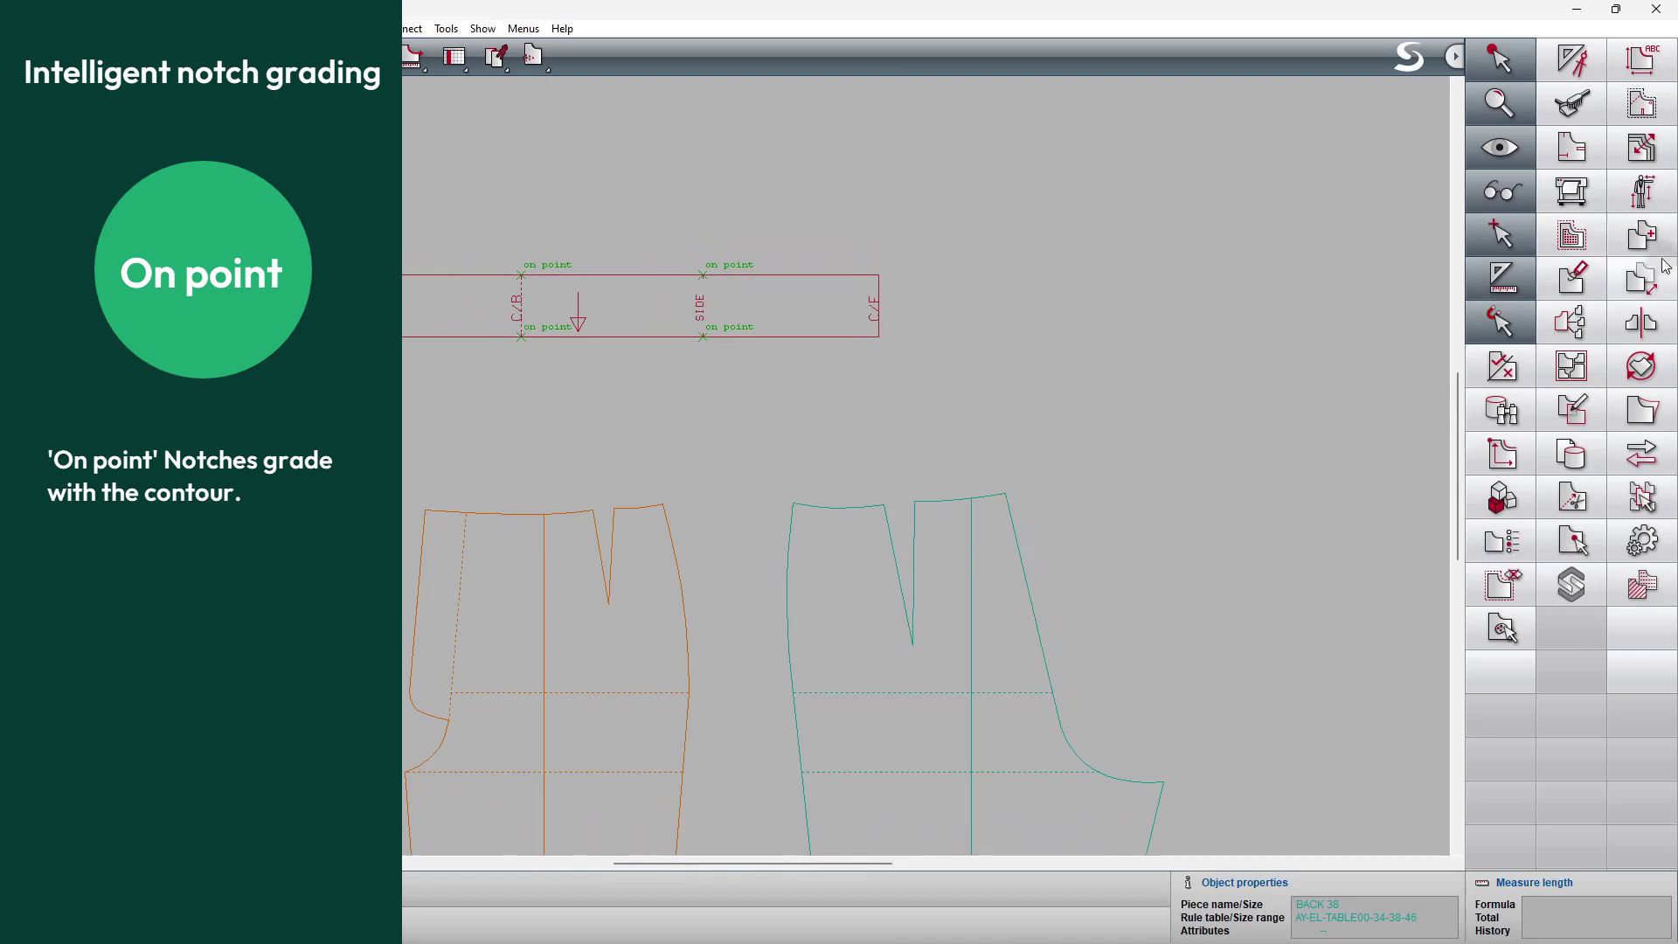
left_click(1643, 278)
left_click(1608, 366)
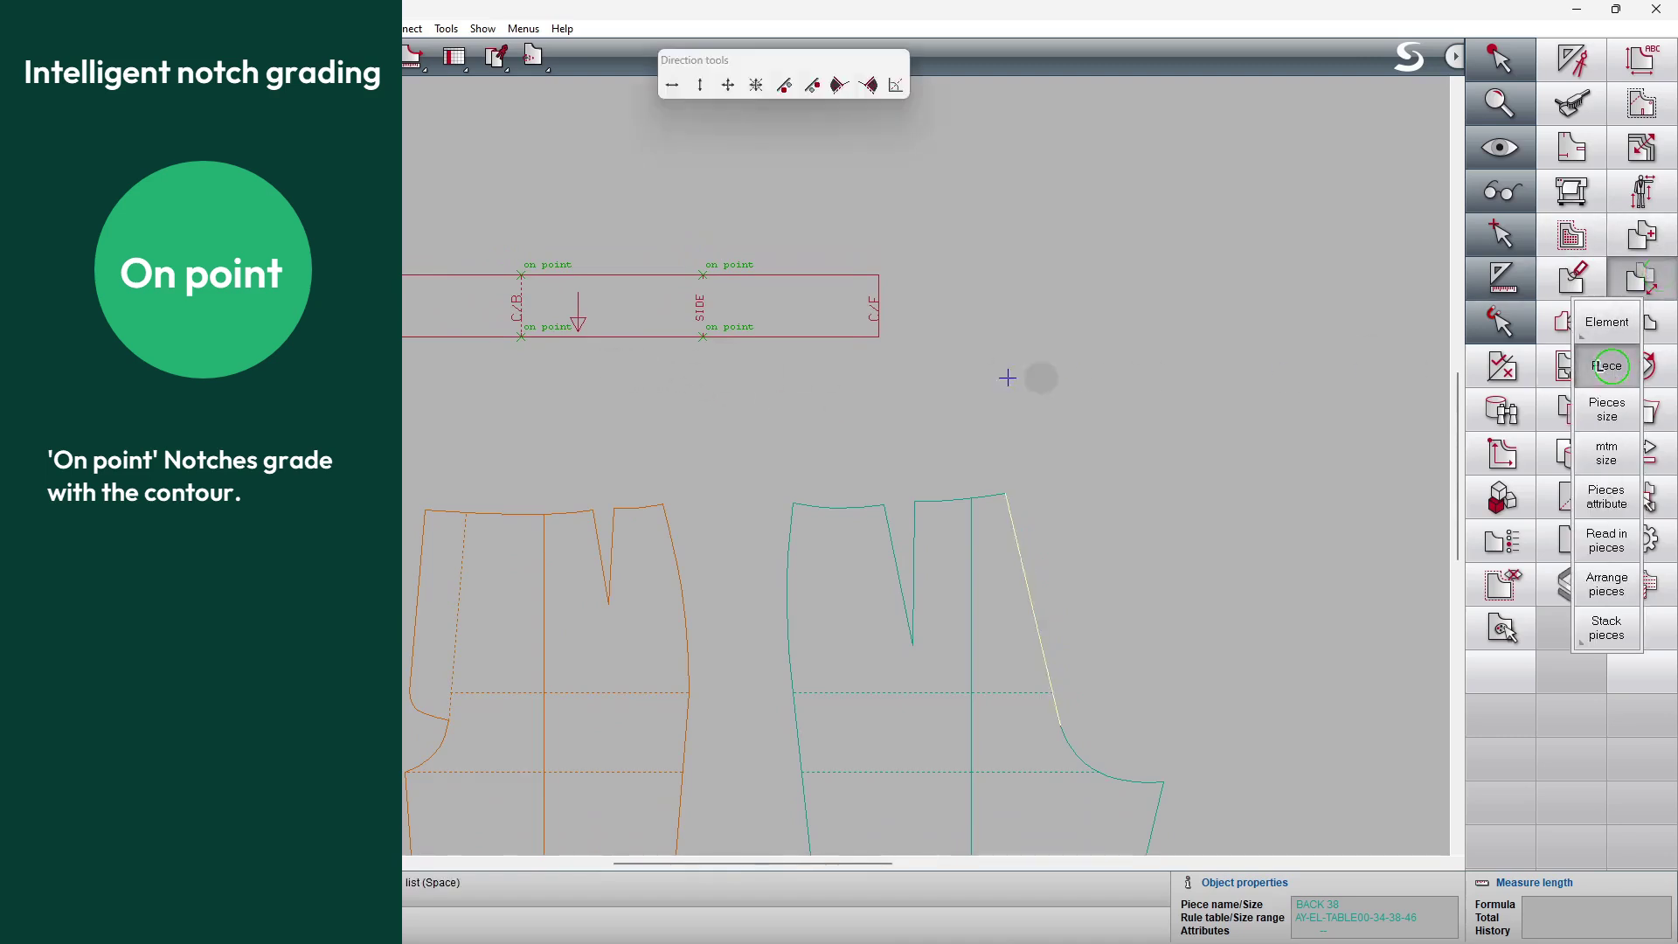
left_click(528, 340)
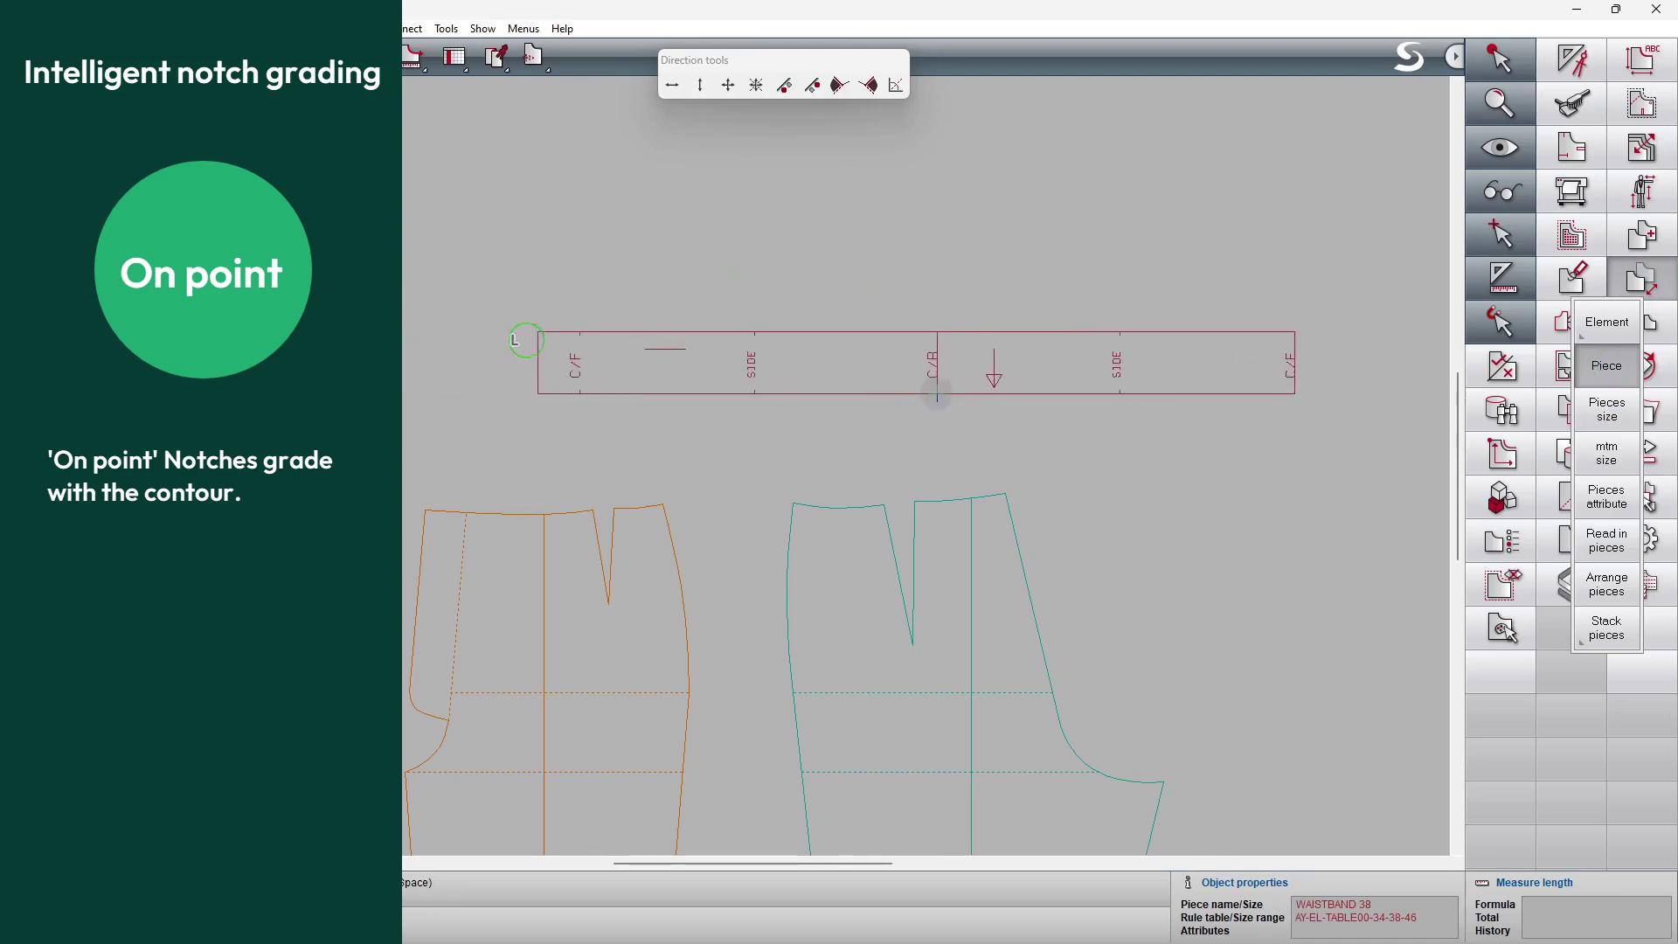
left_click(966, 397)
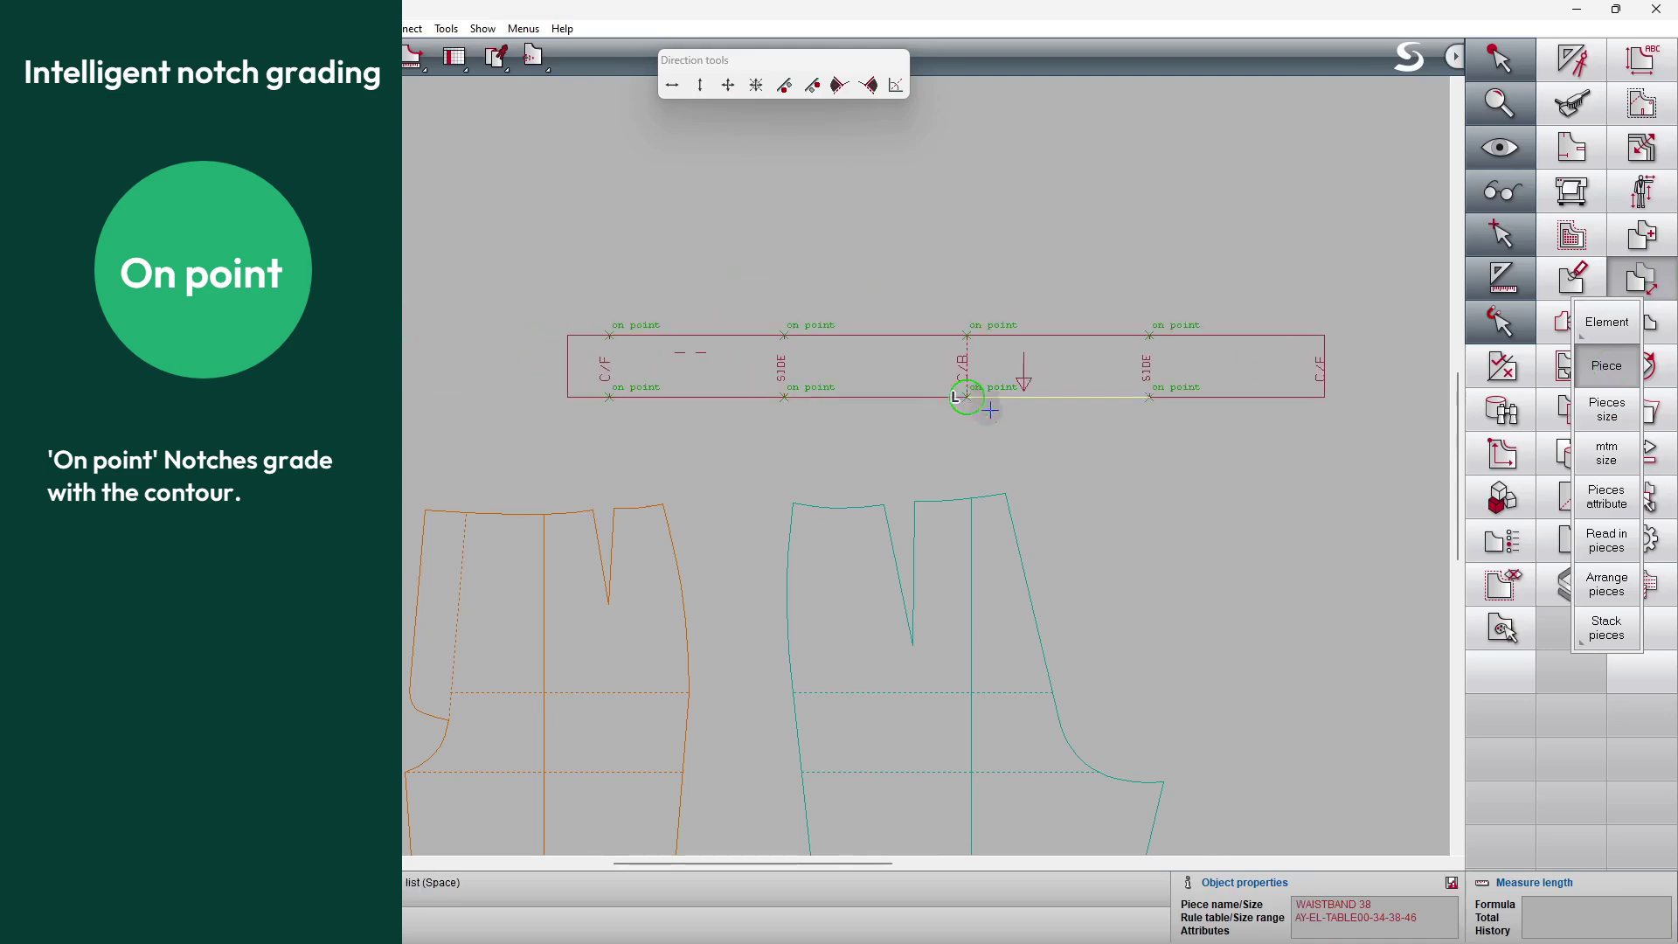
Measure the waistline segments on either side of the dart on both the back and front trouser pieces
left_click(1505, 280)
left_click(1533, 409)
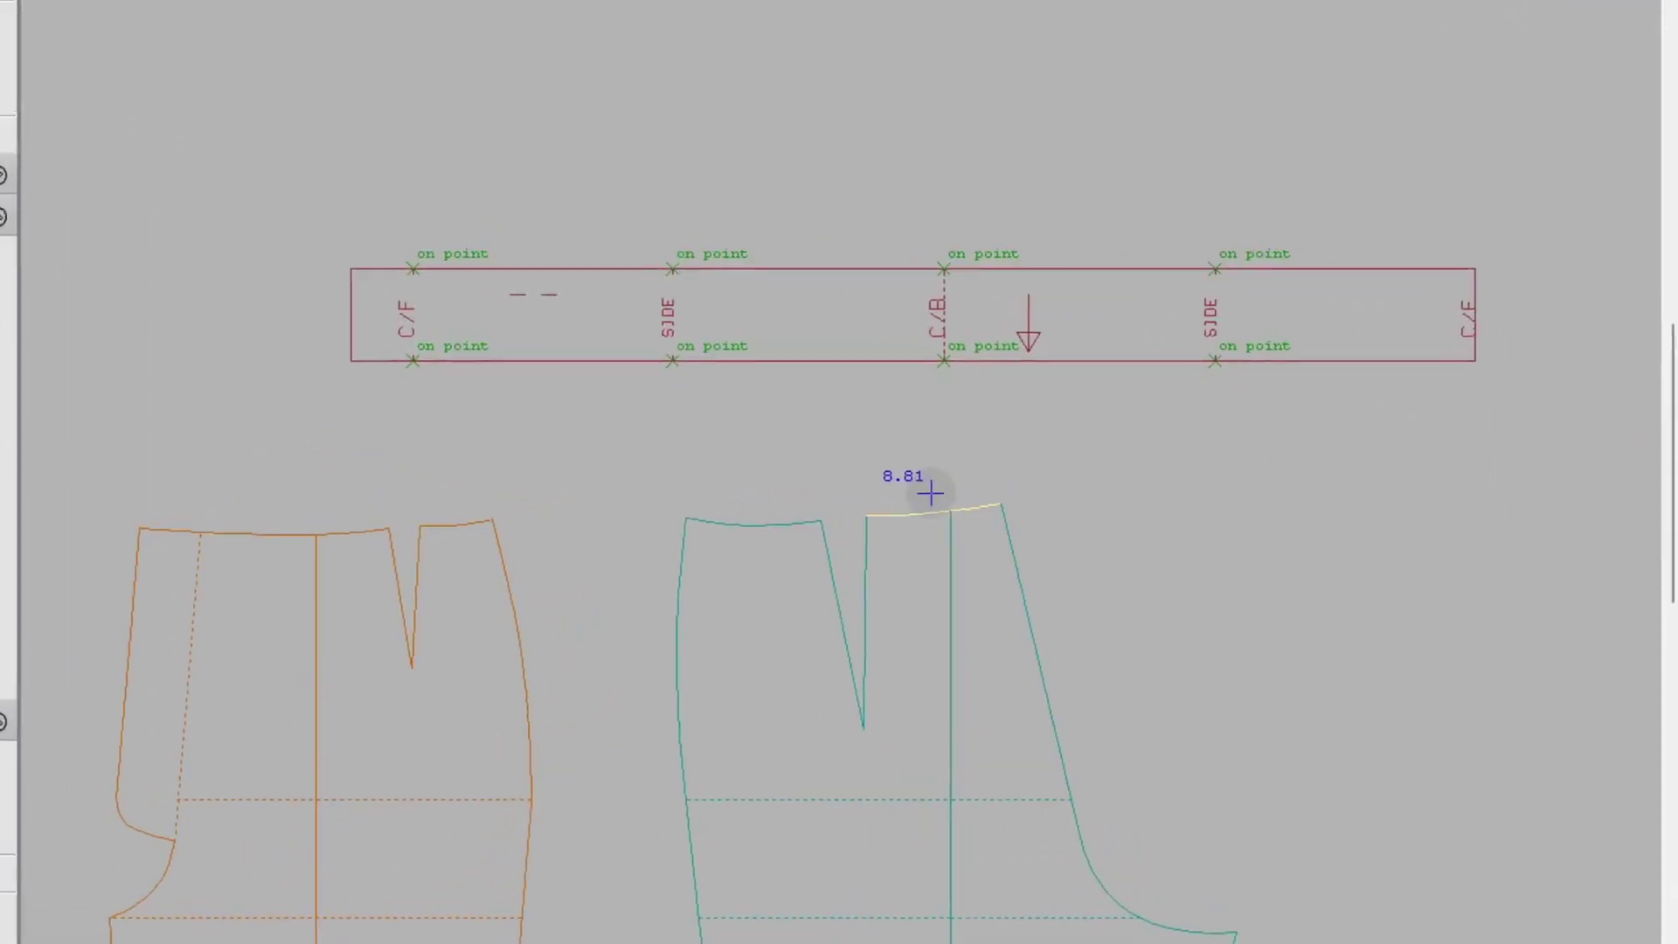
left_click(921, 495)
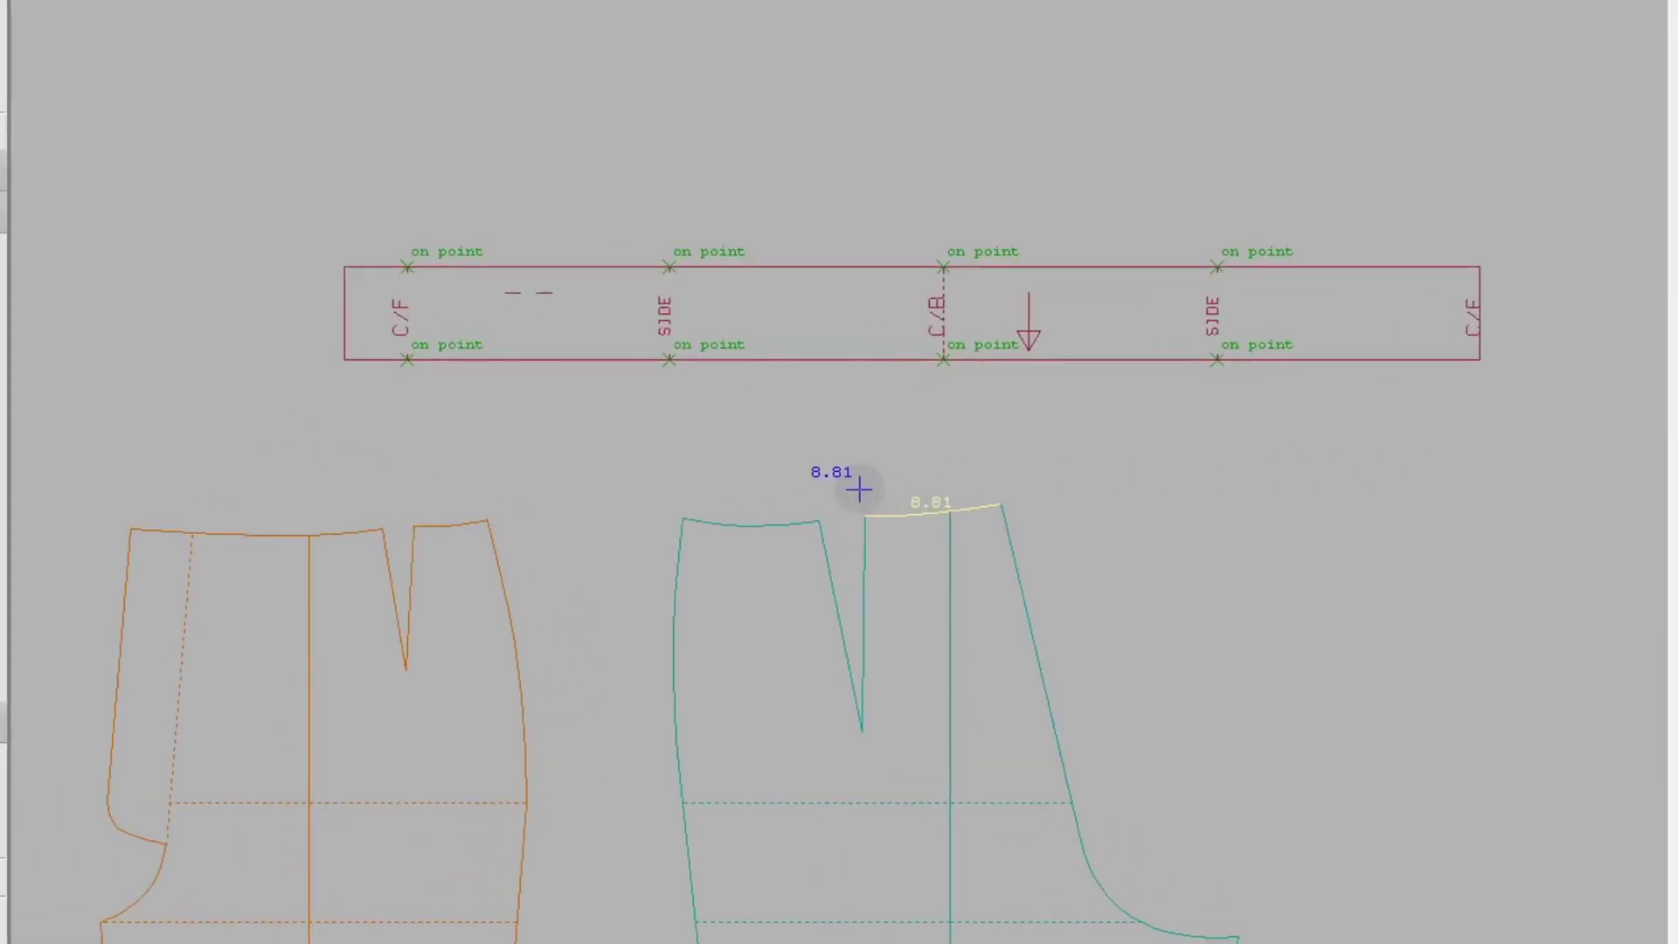
left_click(761, 503)
left_click(448, 505)
left_click(265, 515)
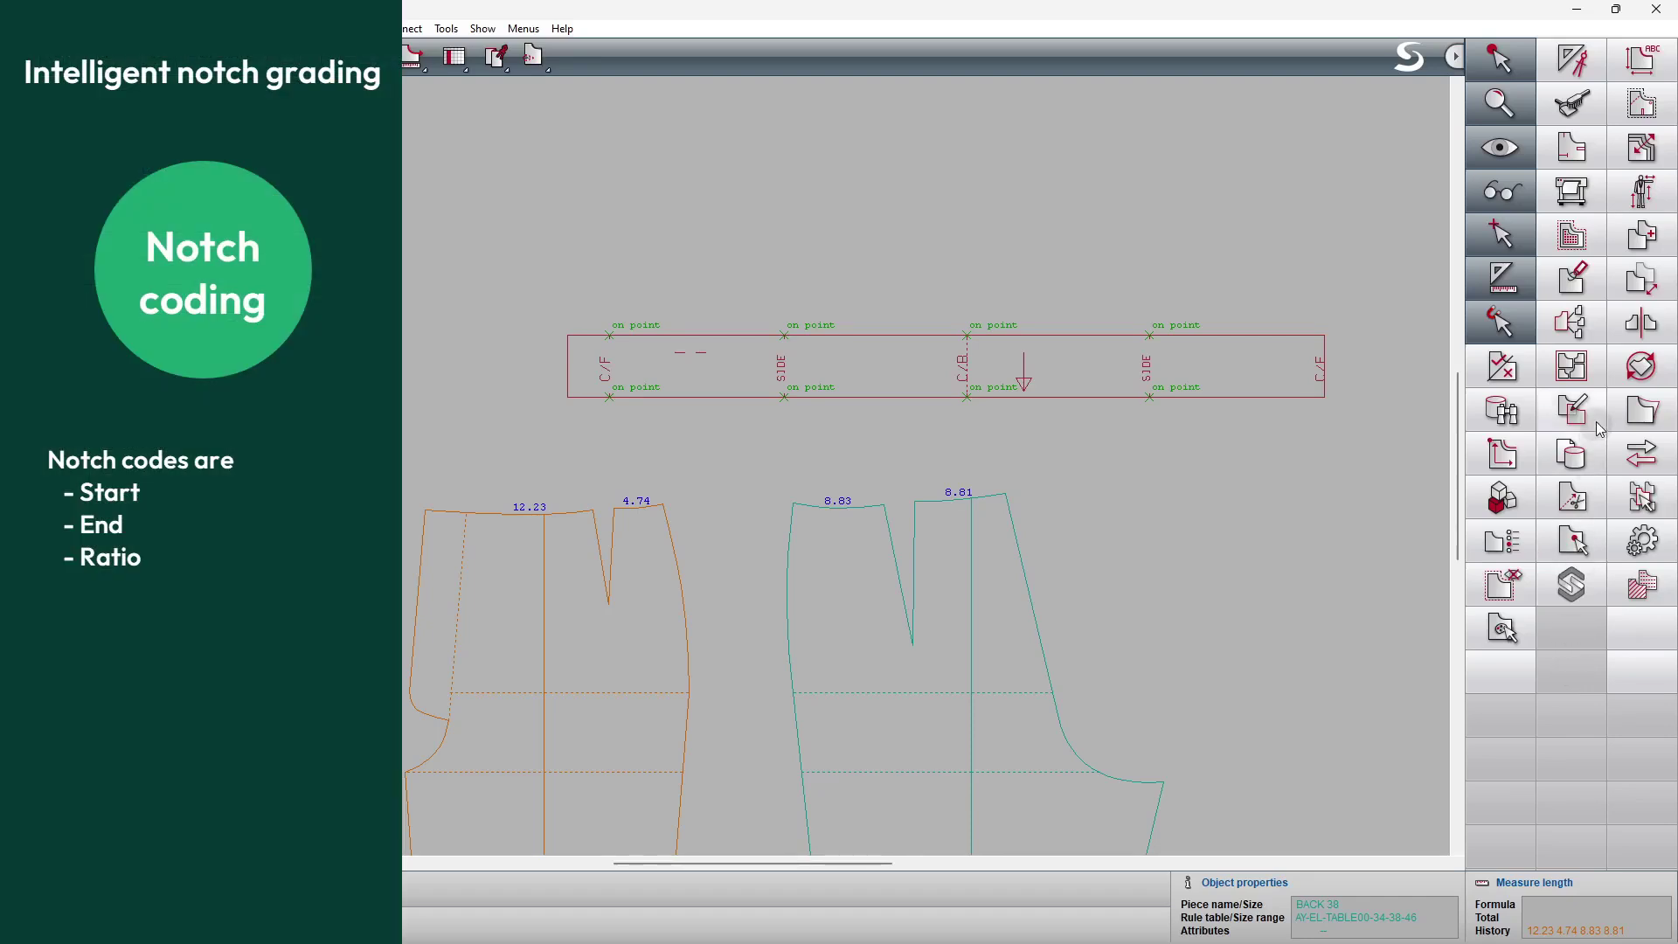
Add a start-coded single notch on the waistband's lower edge, 8.81 cm from the C/B notch toward the SIDE notch nearer the closure extension
left_click(1584, 148)
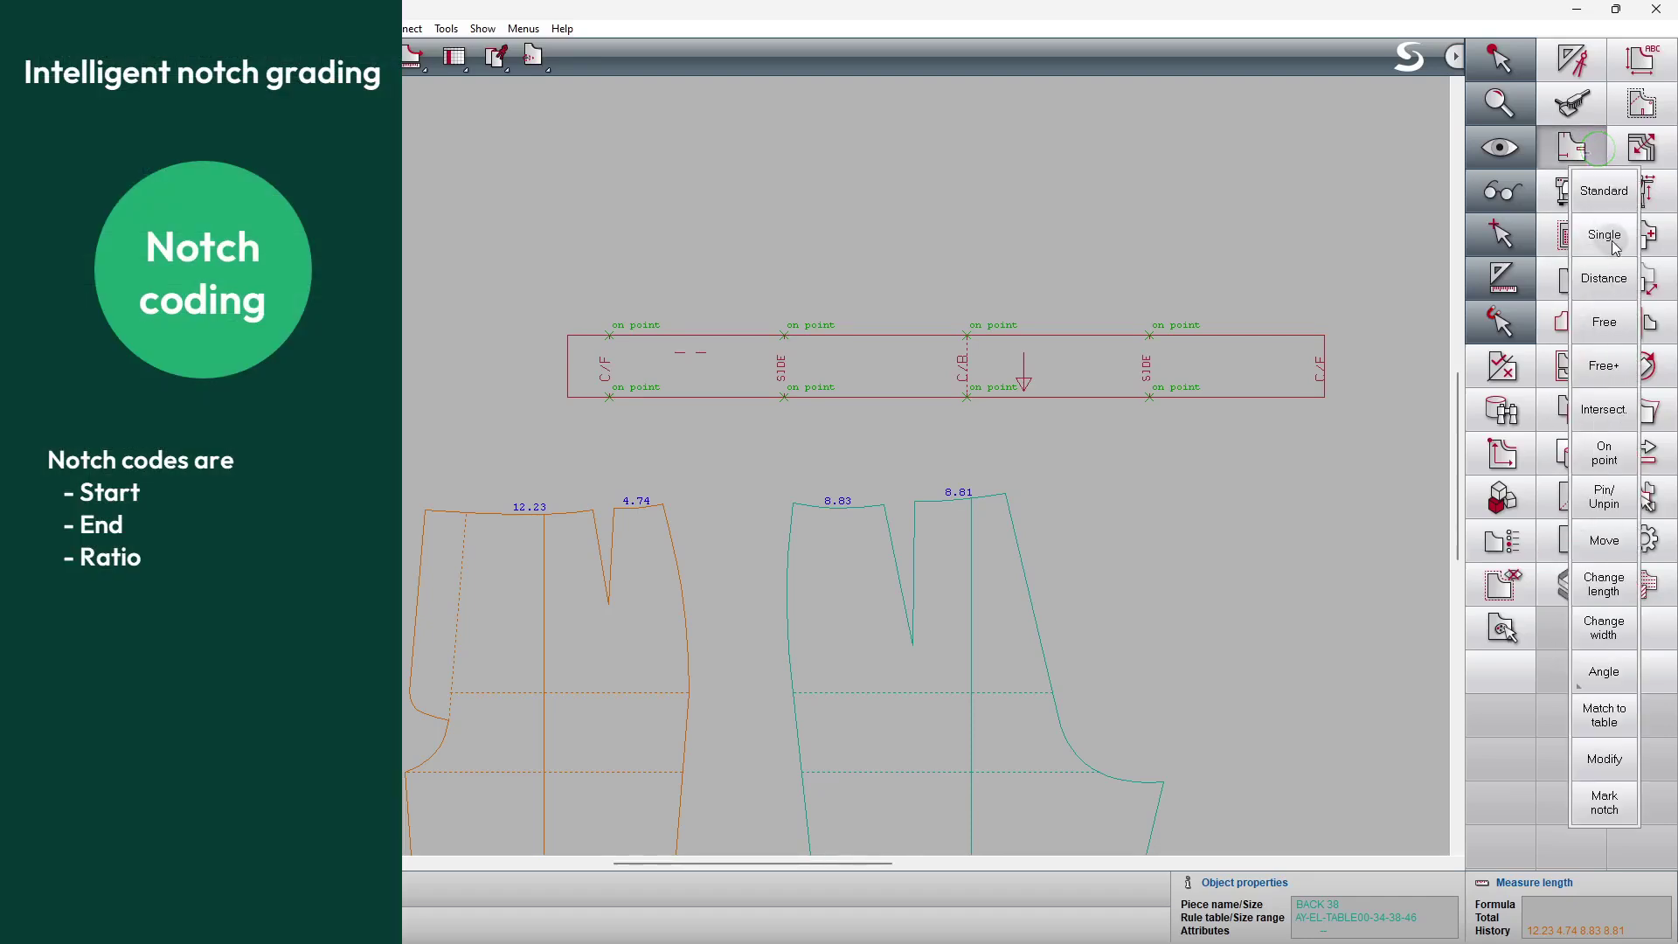
left_click(1613, 242)
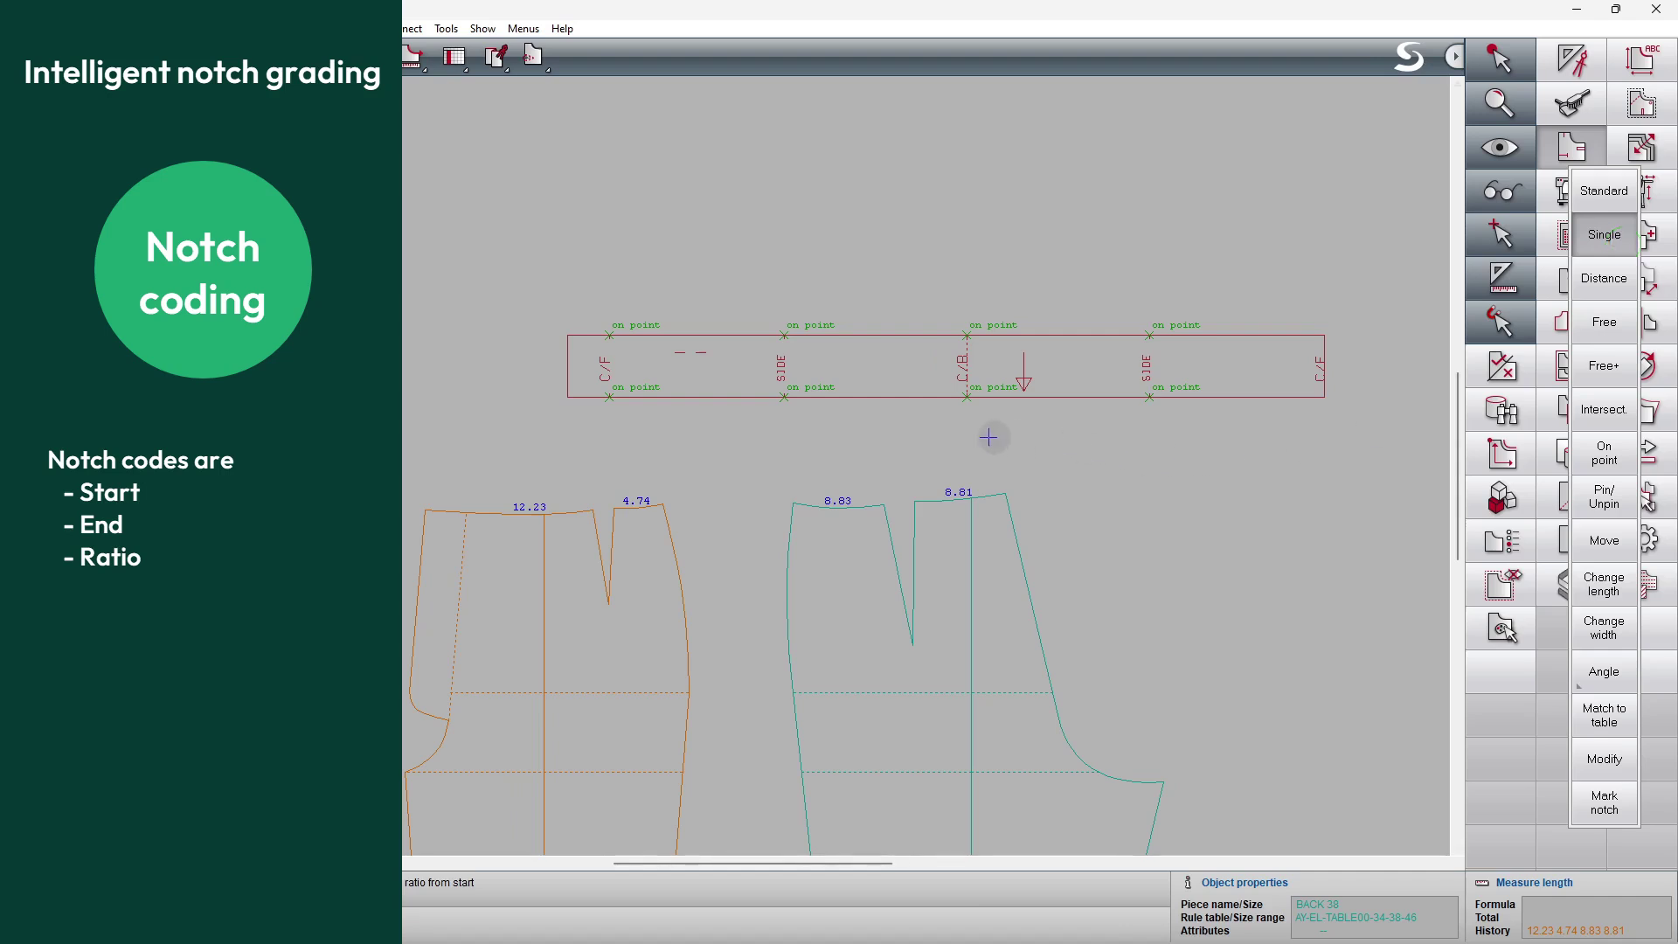
left_click(965, 404)
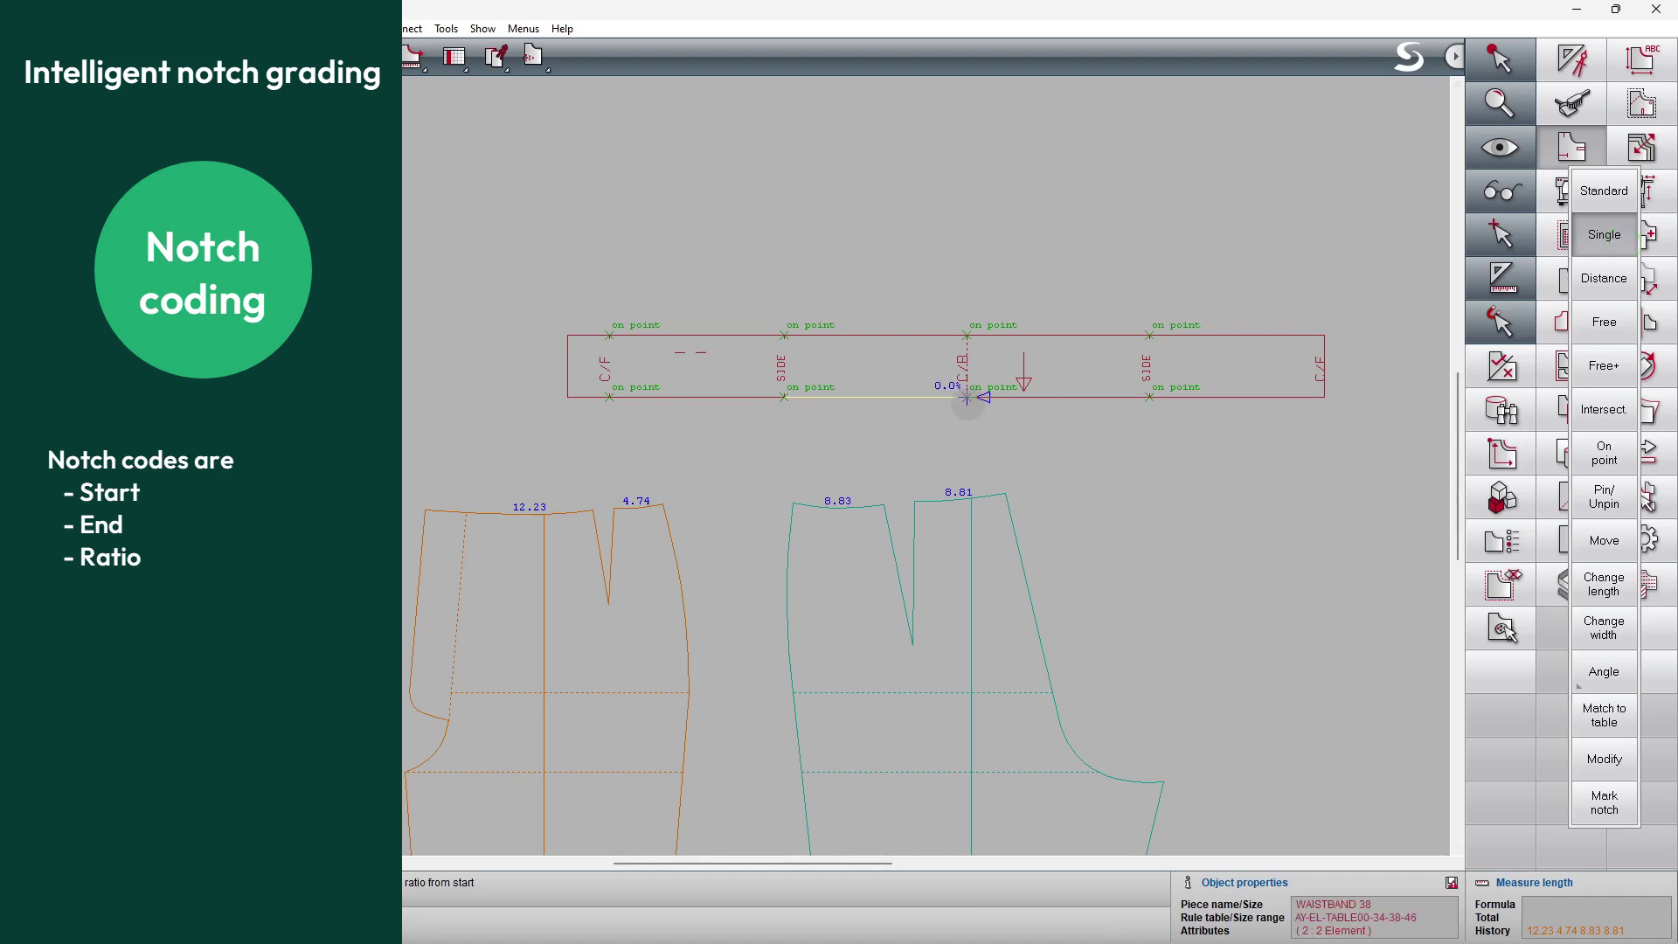
left_click(907, 401)
type("8.81")
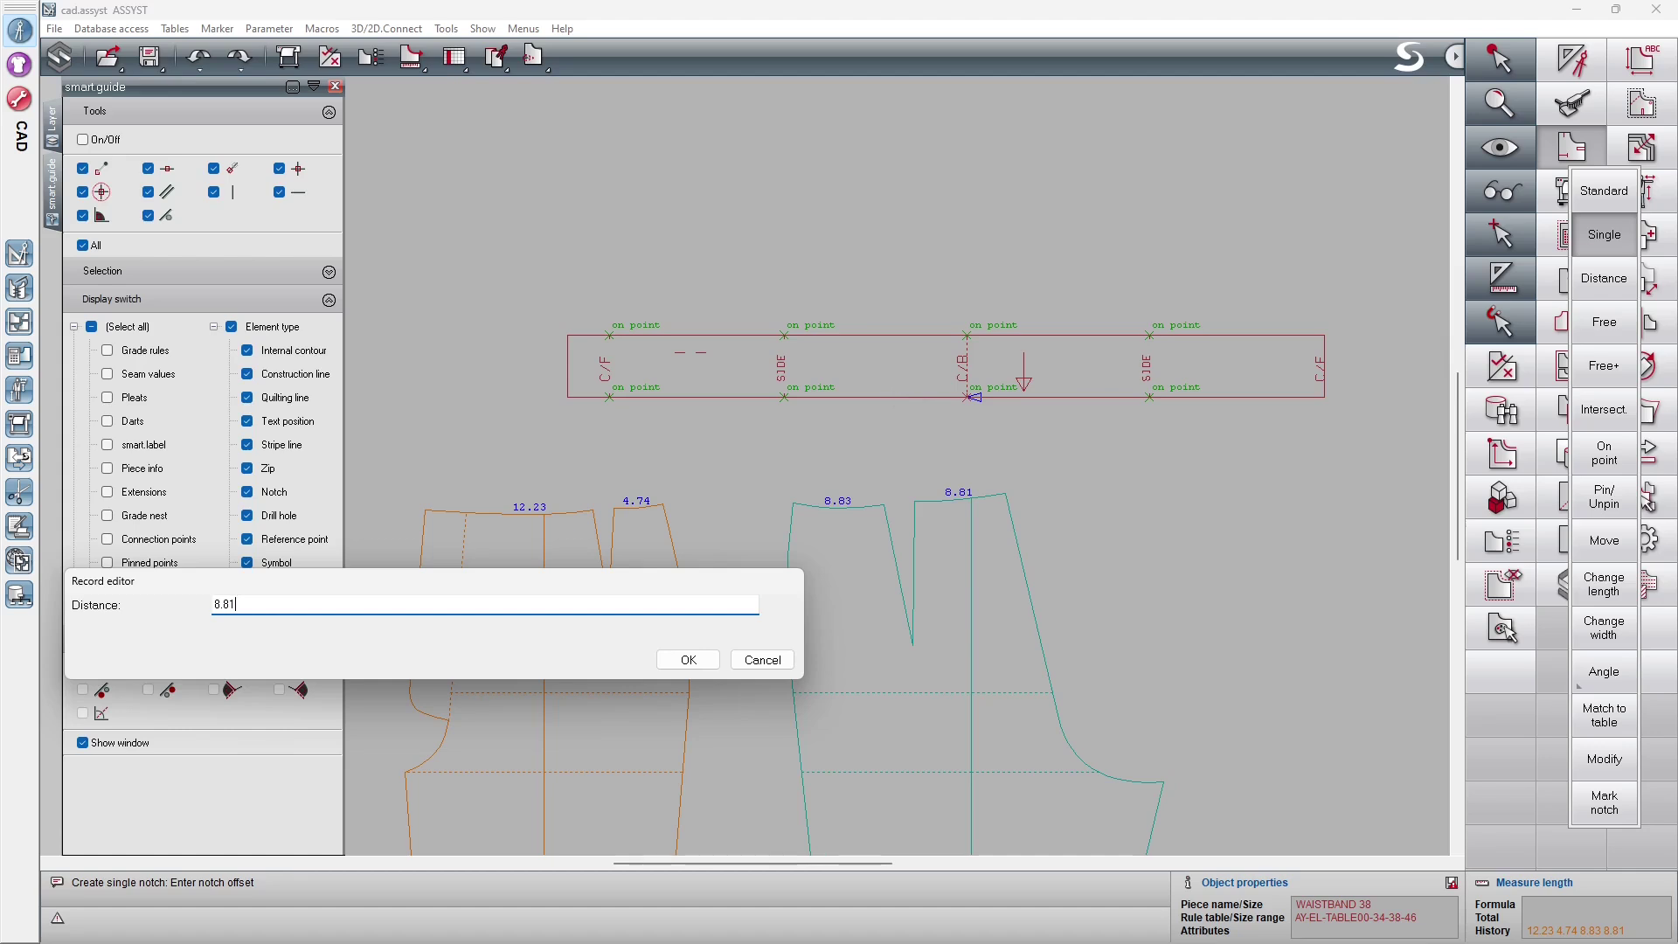
key("Return")
Add a start-coded notch on the lower edge, 4.74 cm from that SIDE notch toward the C/F notch
left_click(785, 395)
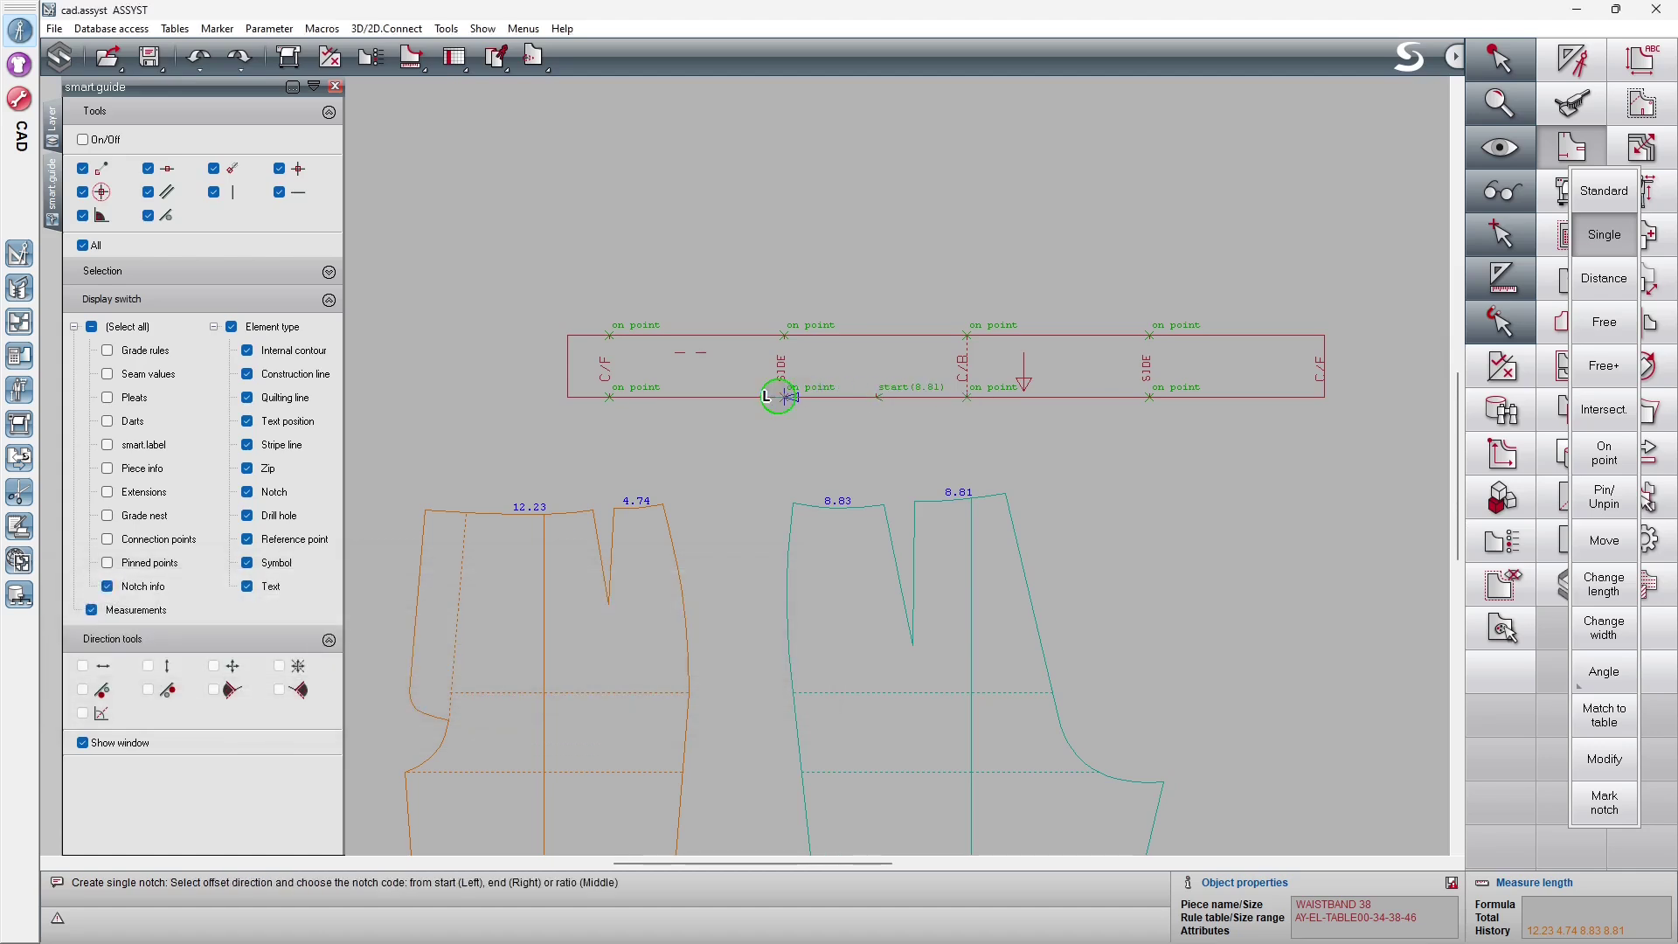
left_click(745, 401)
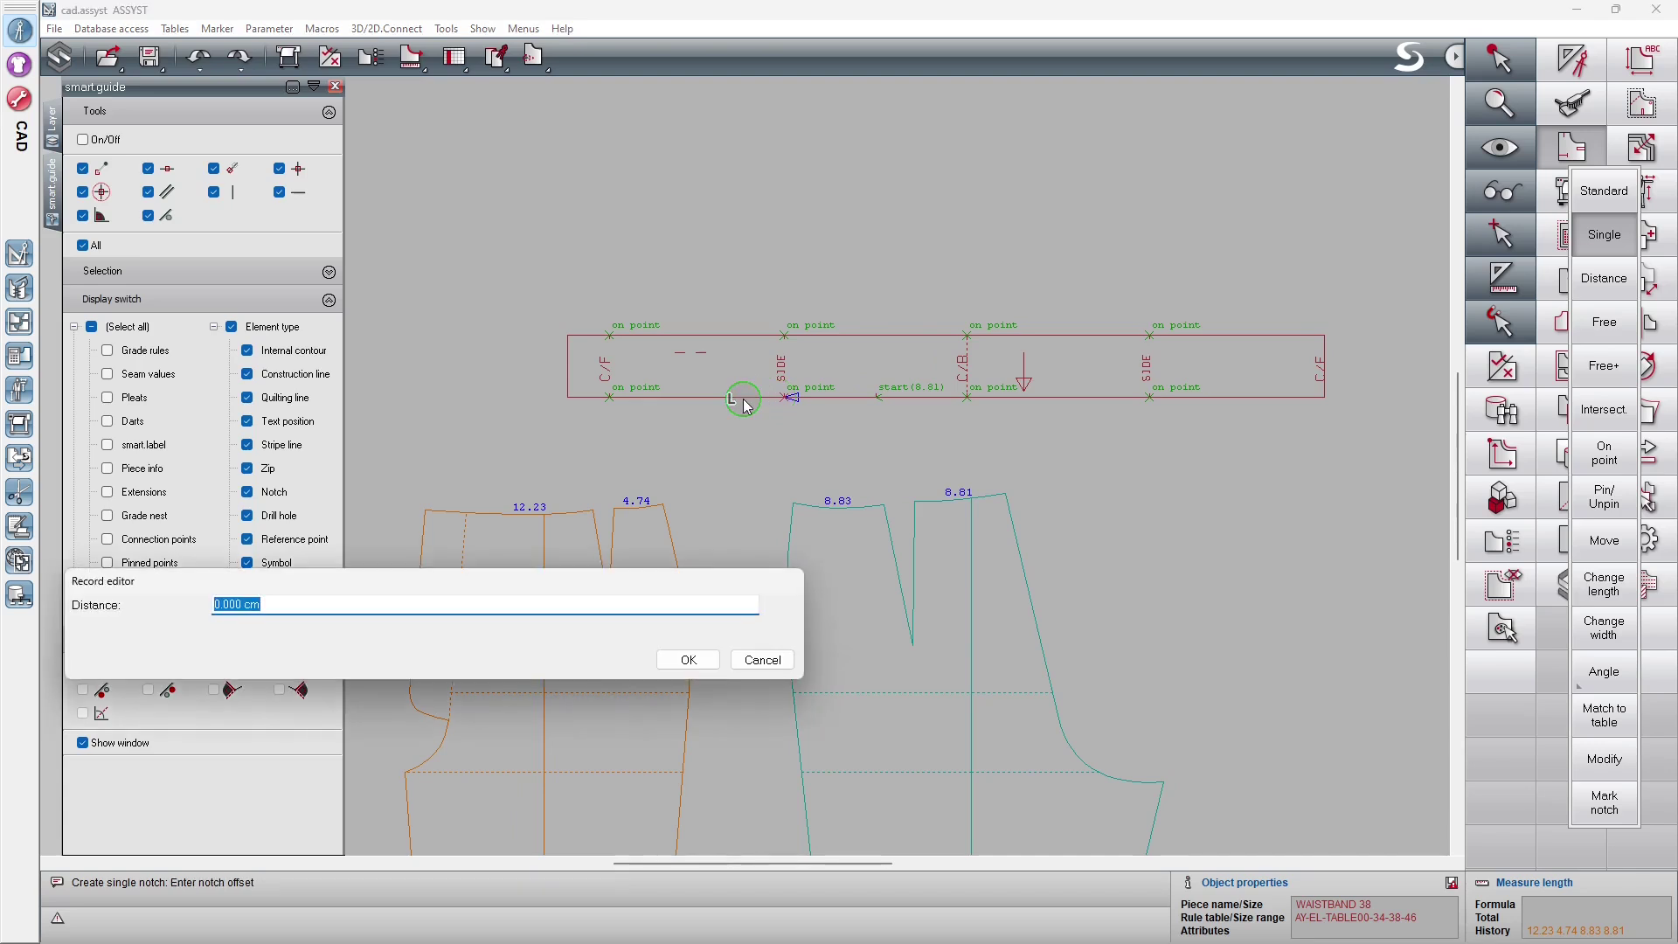
type("4")
key("Return")
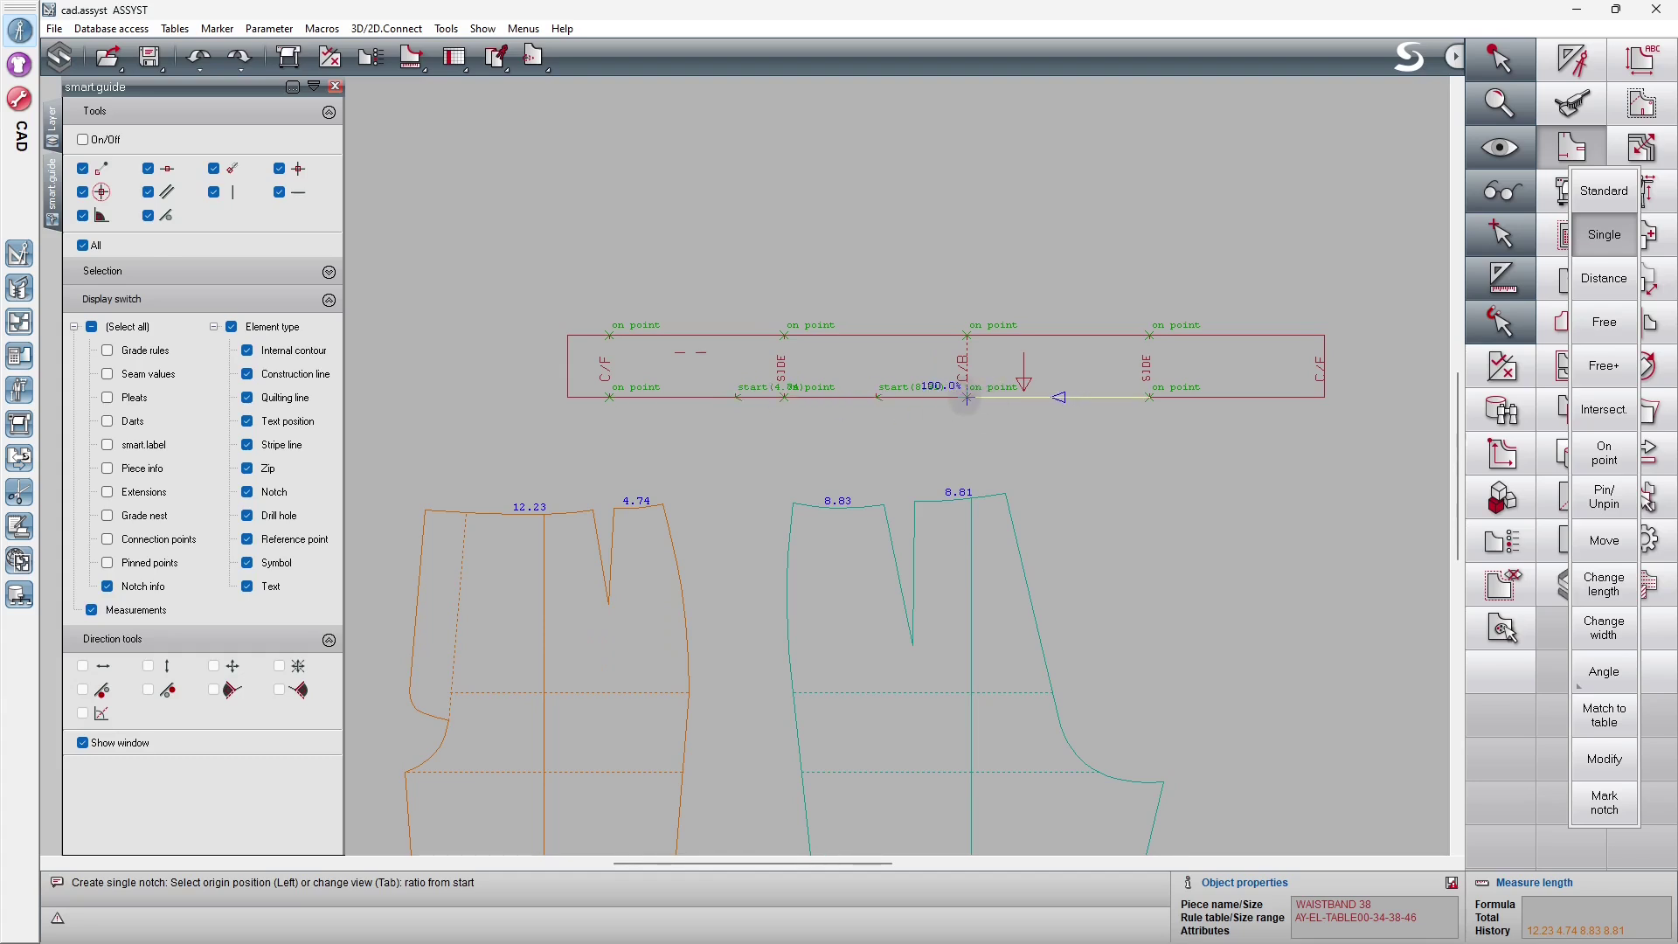
Add mirrored end-coded notches on the other half of the lower edge, 8.81 cm from C/B and 4.74 cm from SIDE
left_click(1020, 402)
type("8.81")
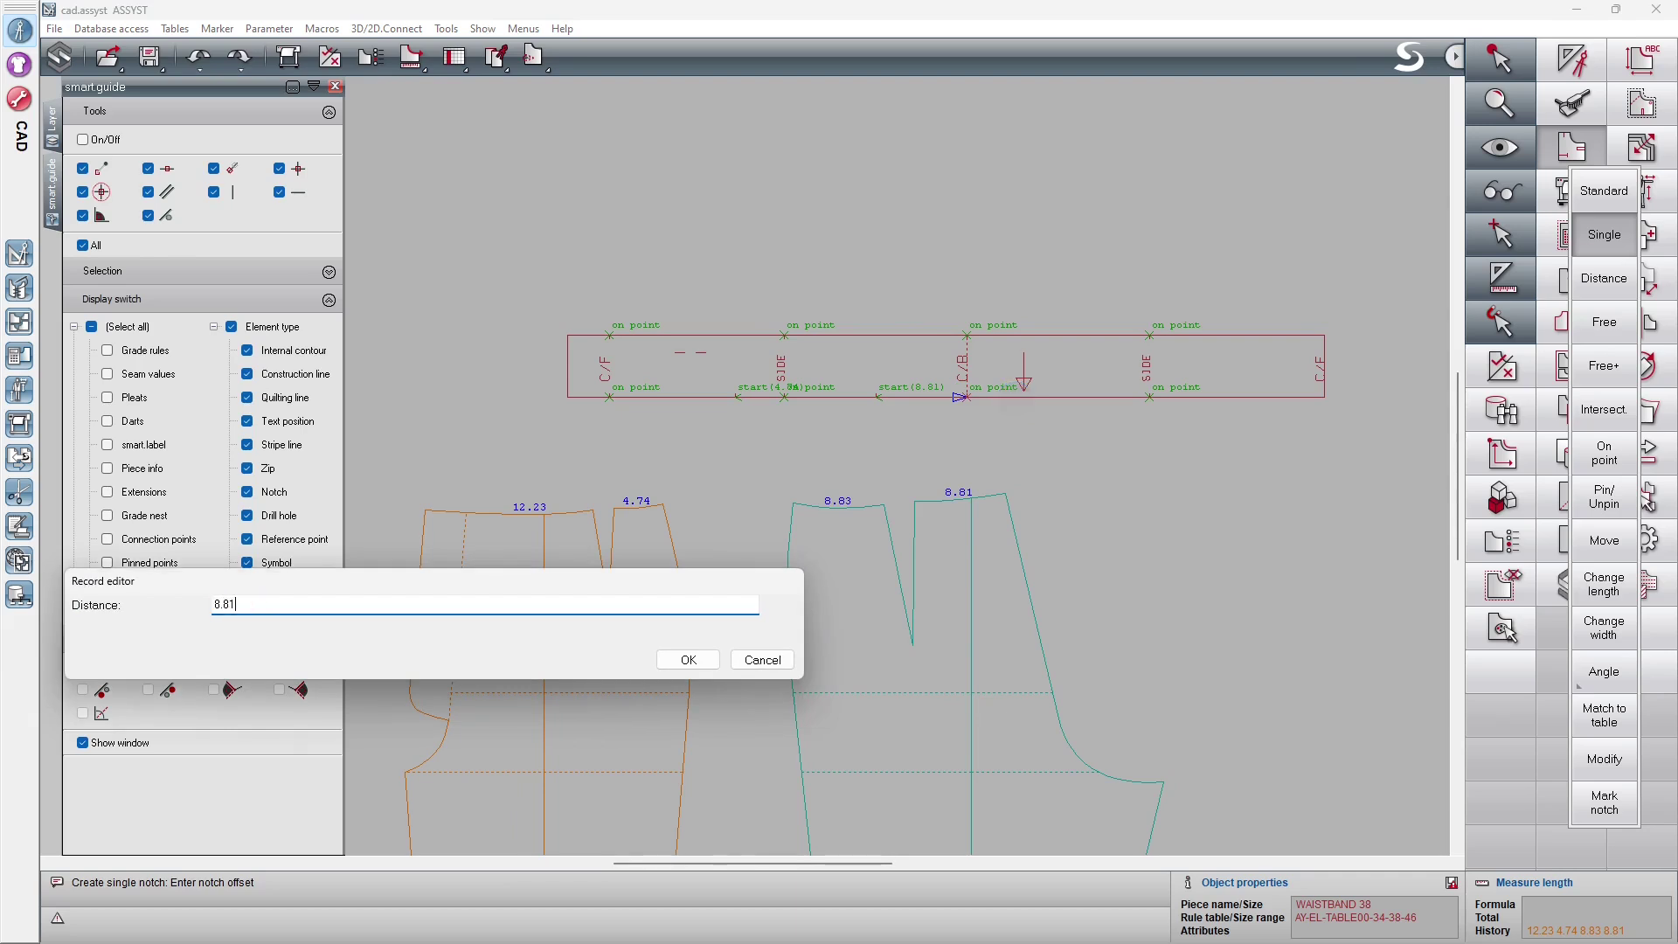
key("Return")
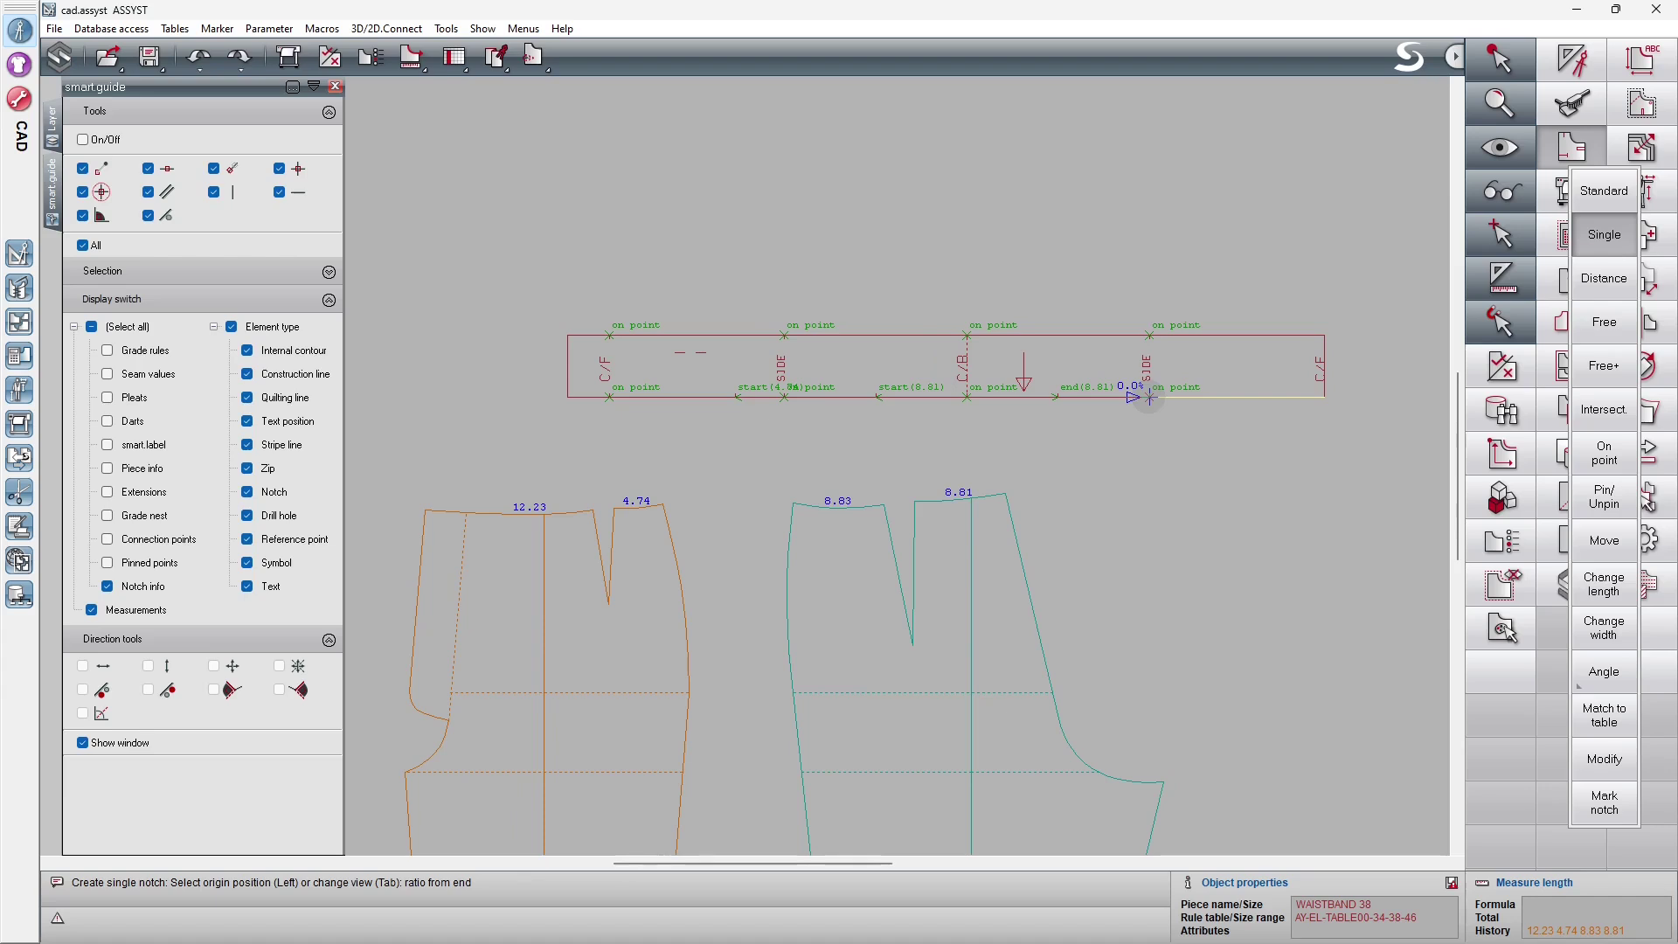
left_click(1195, 399)
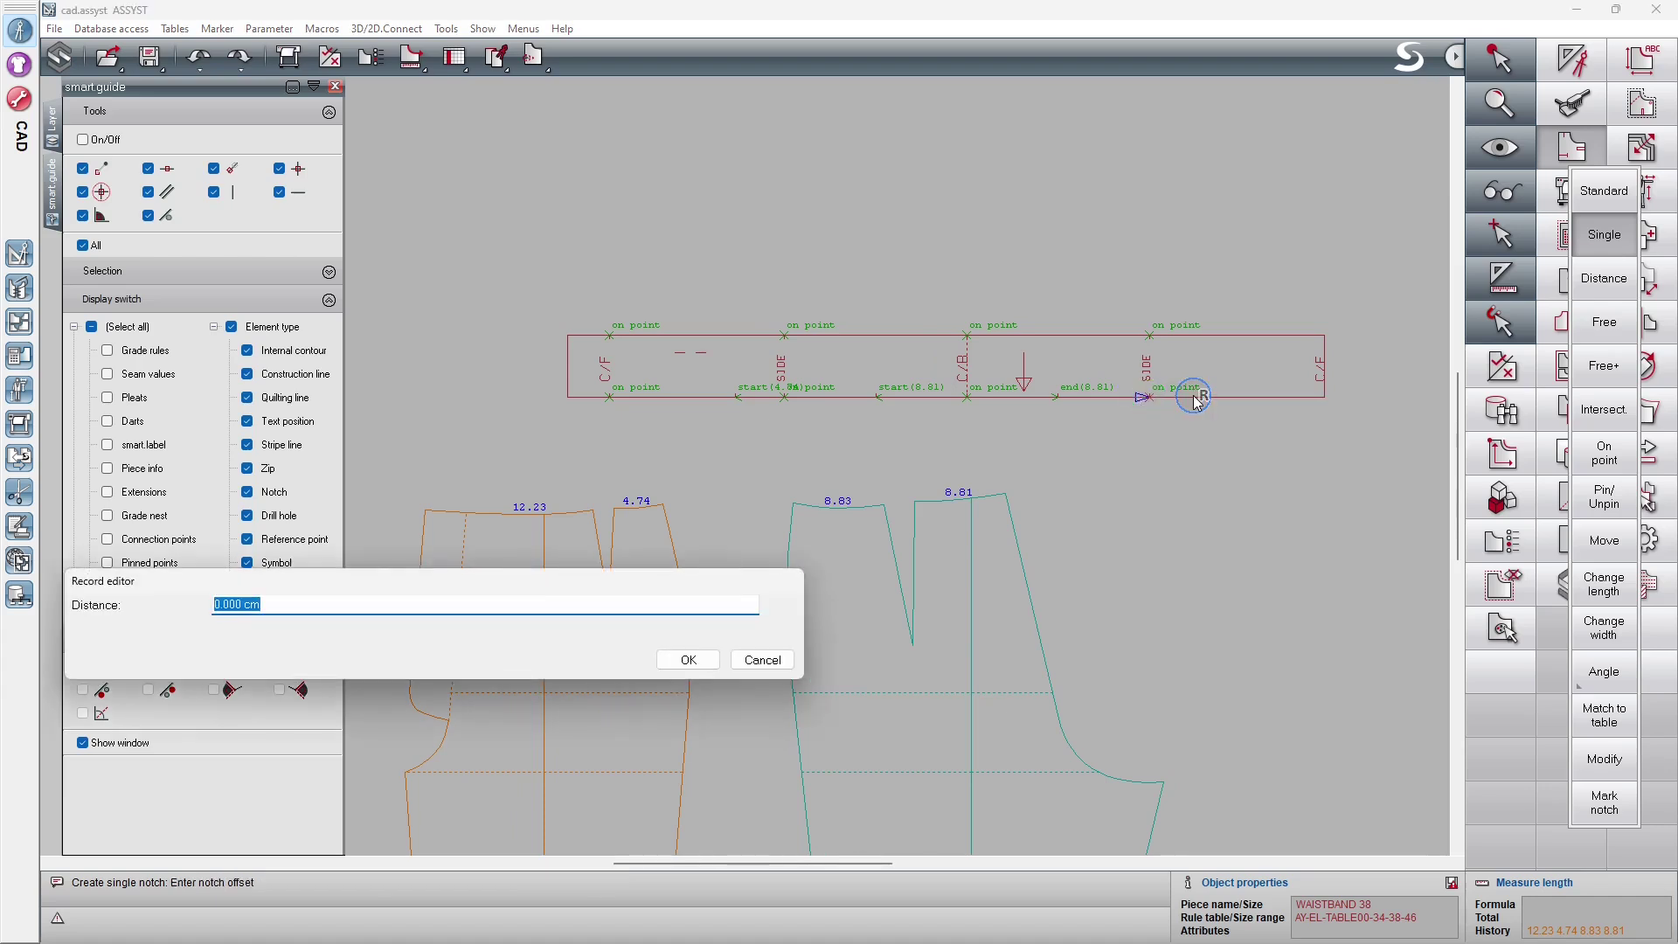
type("4.74")
key("Return")
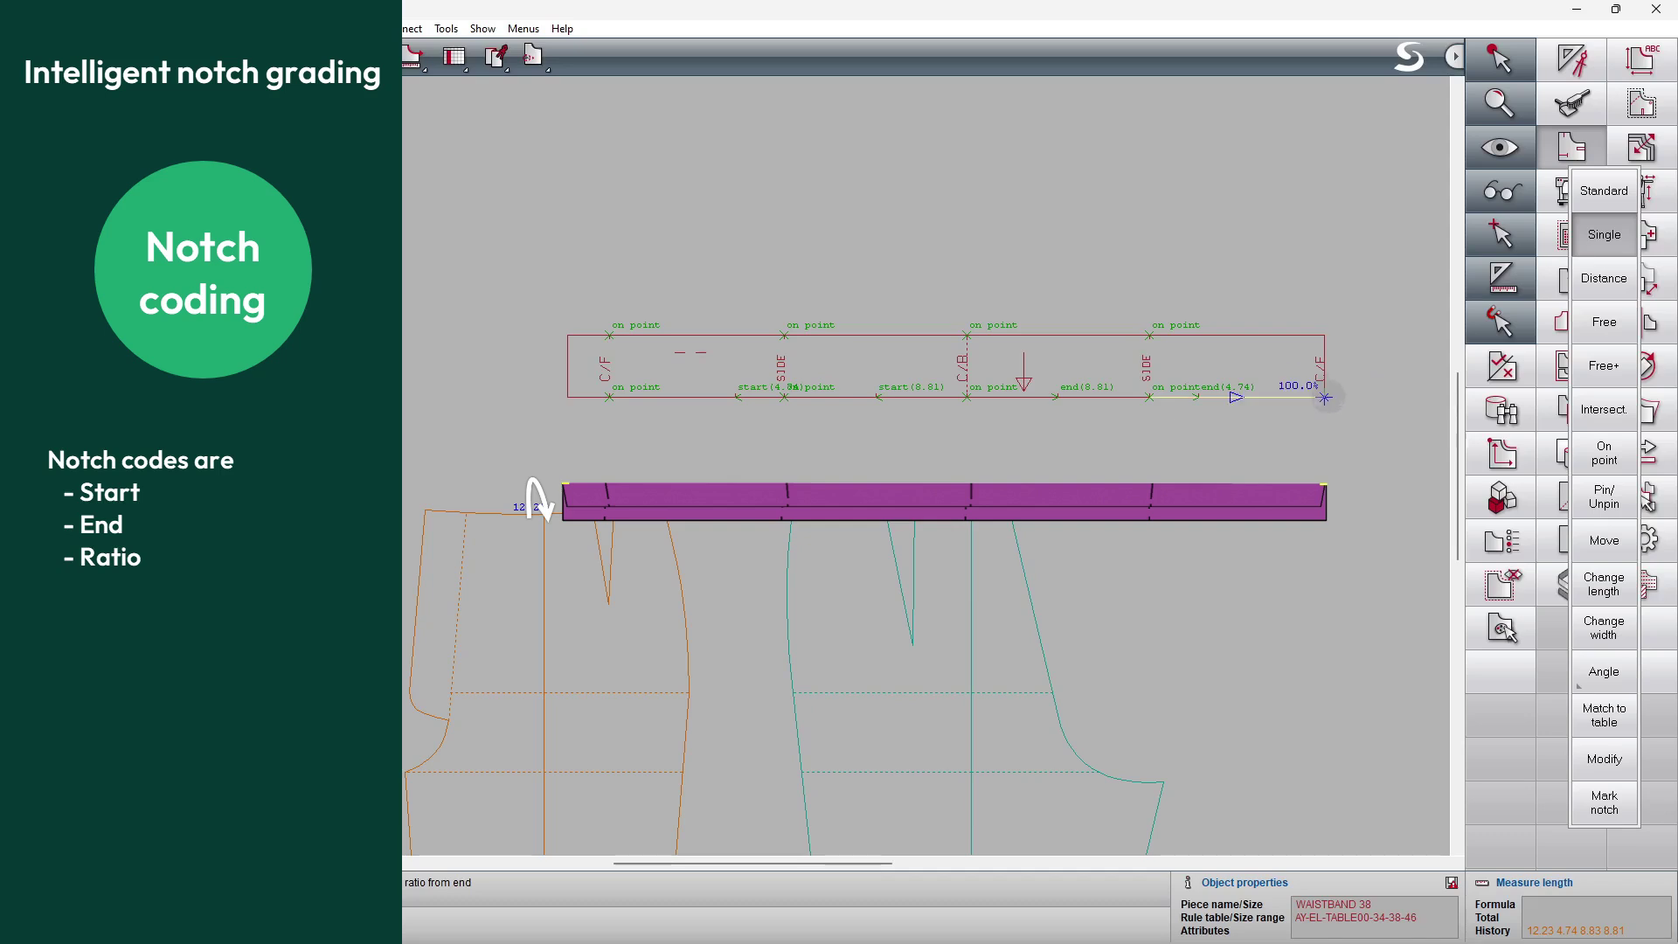
Add a ratio-coded notch at 50% on each of the waistband's two short end edges
left_click(1326, 399)
left_click(1328, 373)
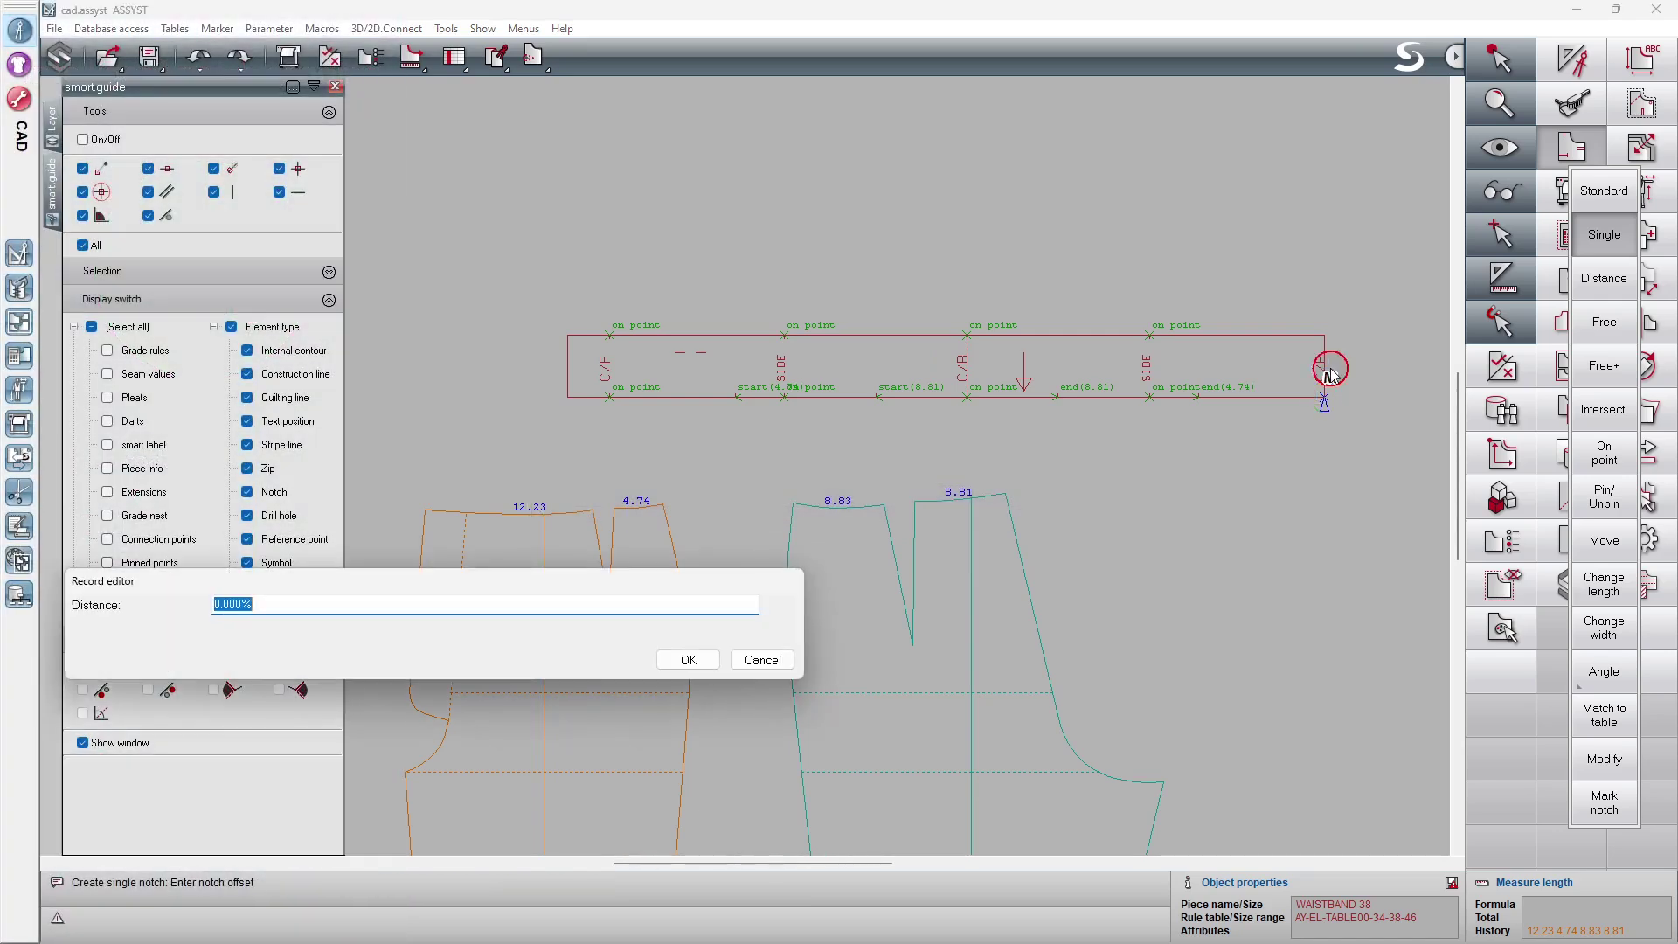
type("50")
key("Return")
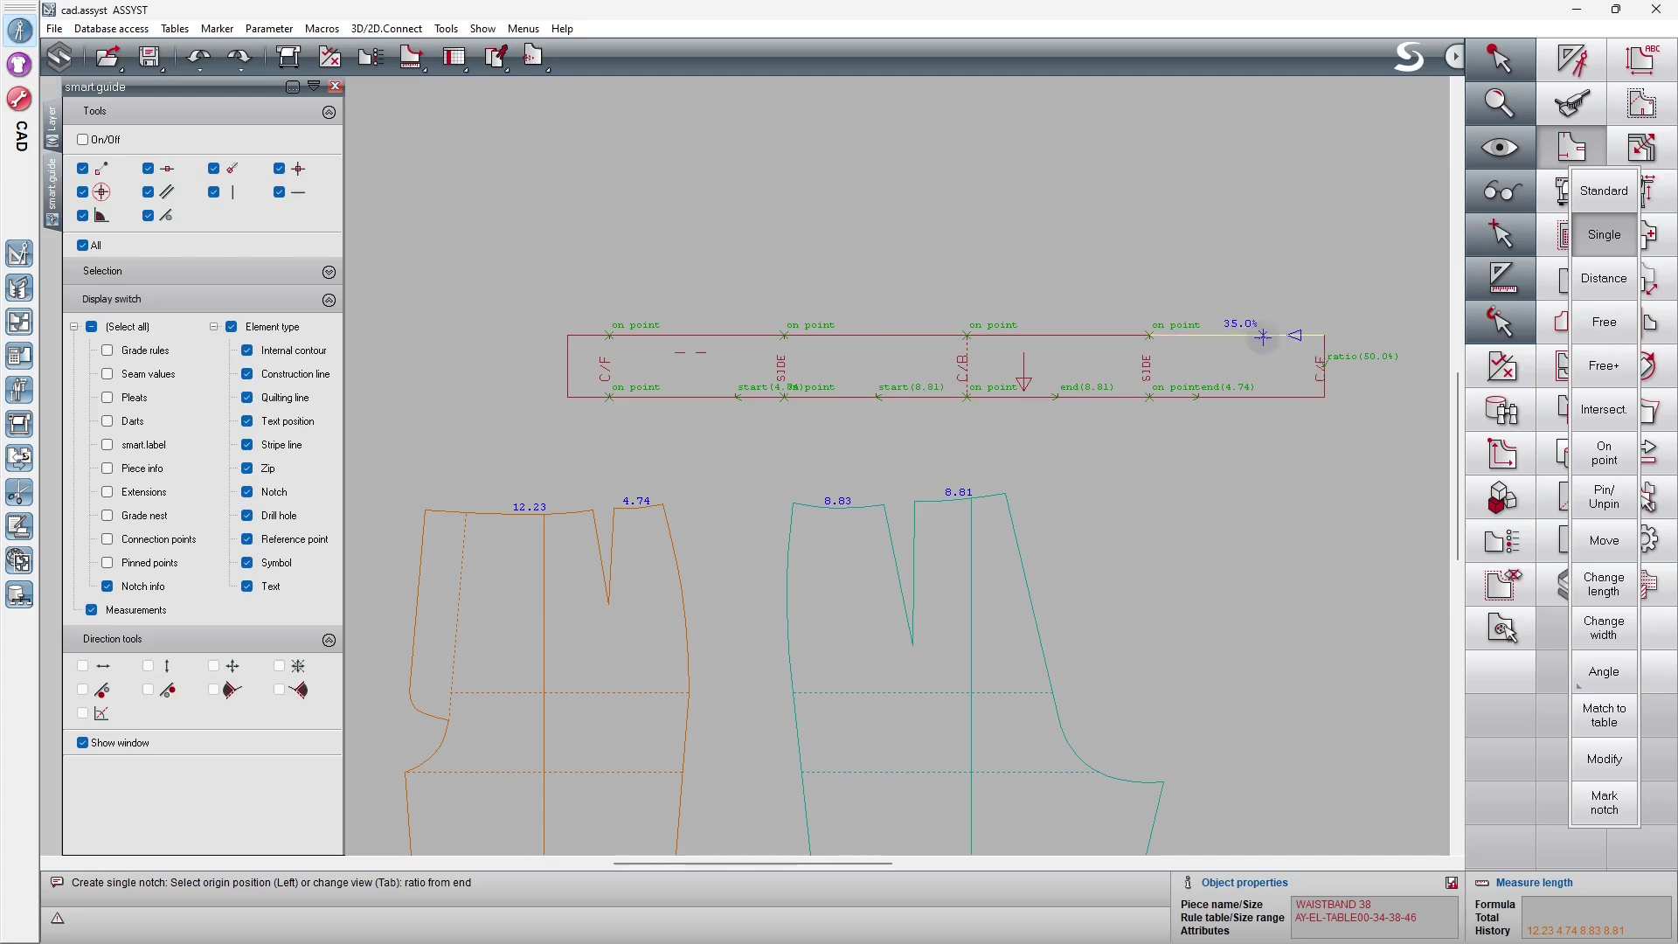
left_click(567, 335)
middle_click(565, 363)
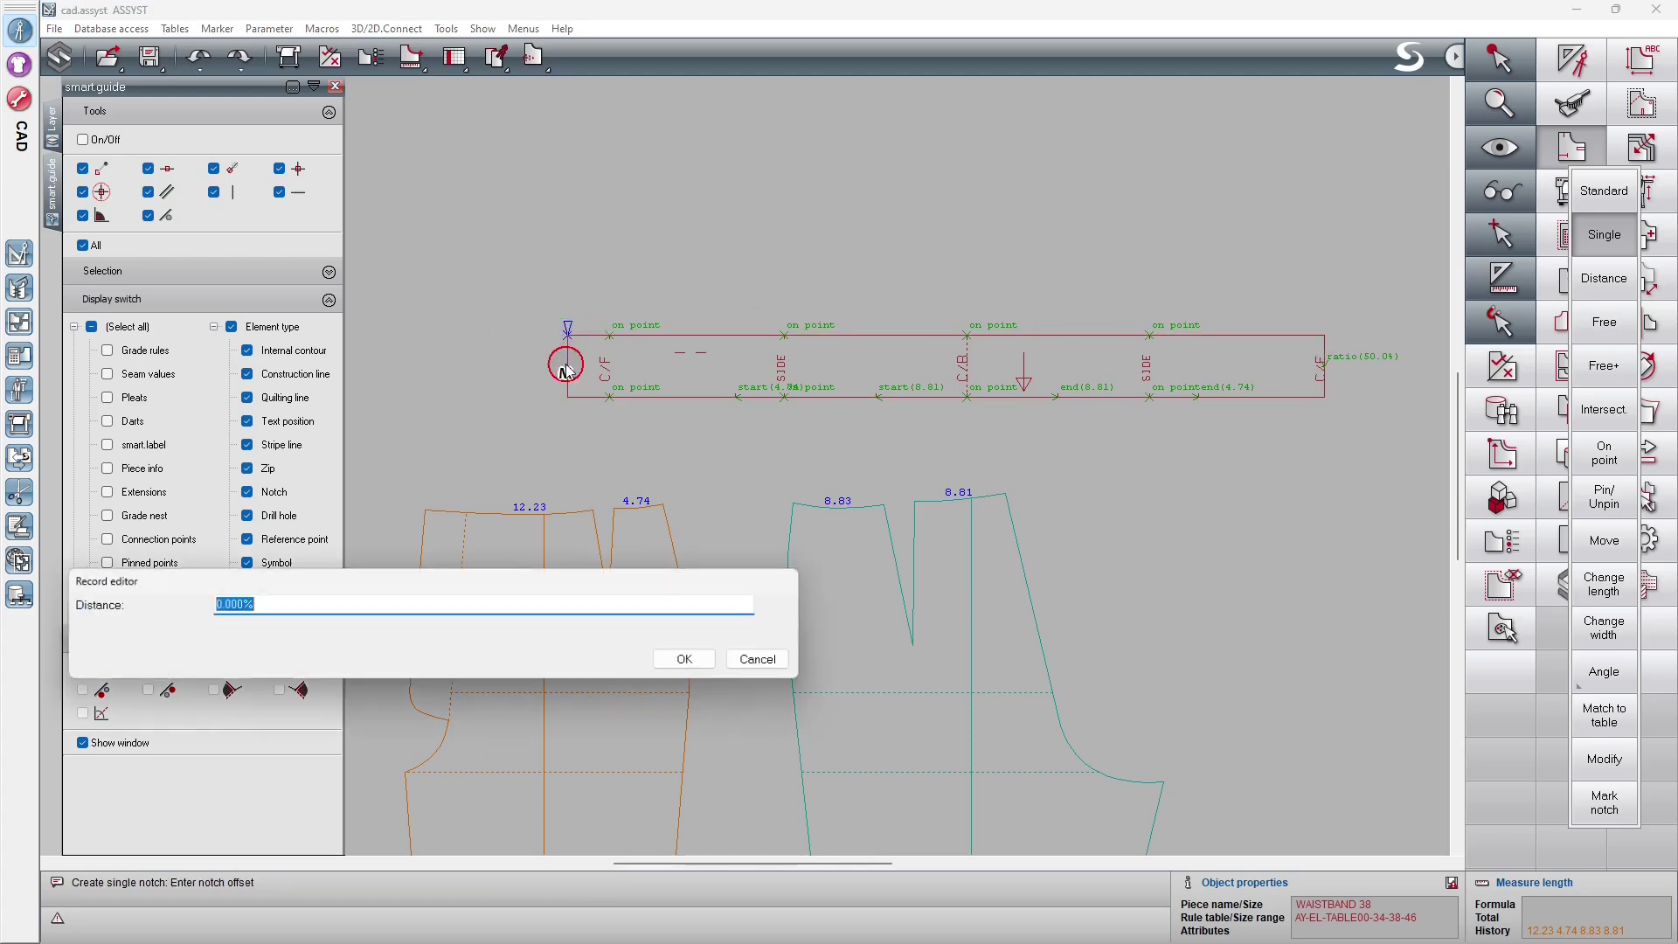
type("50")
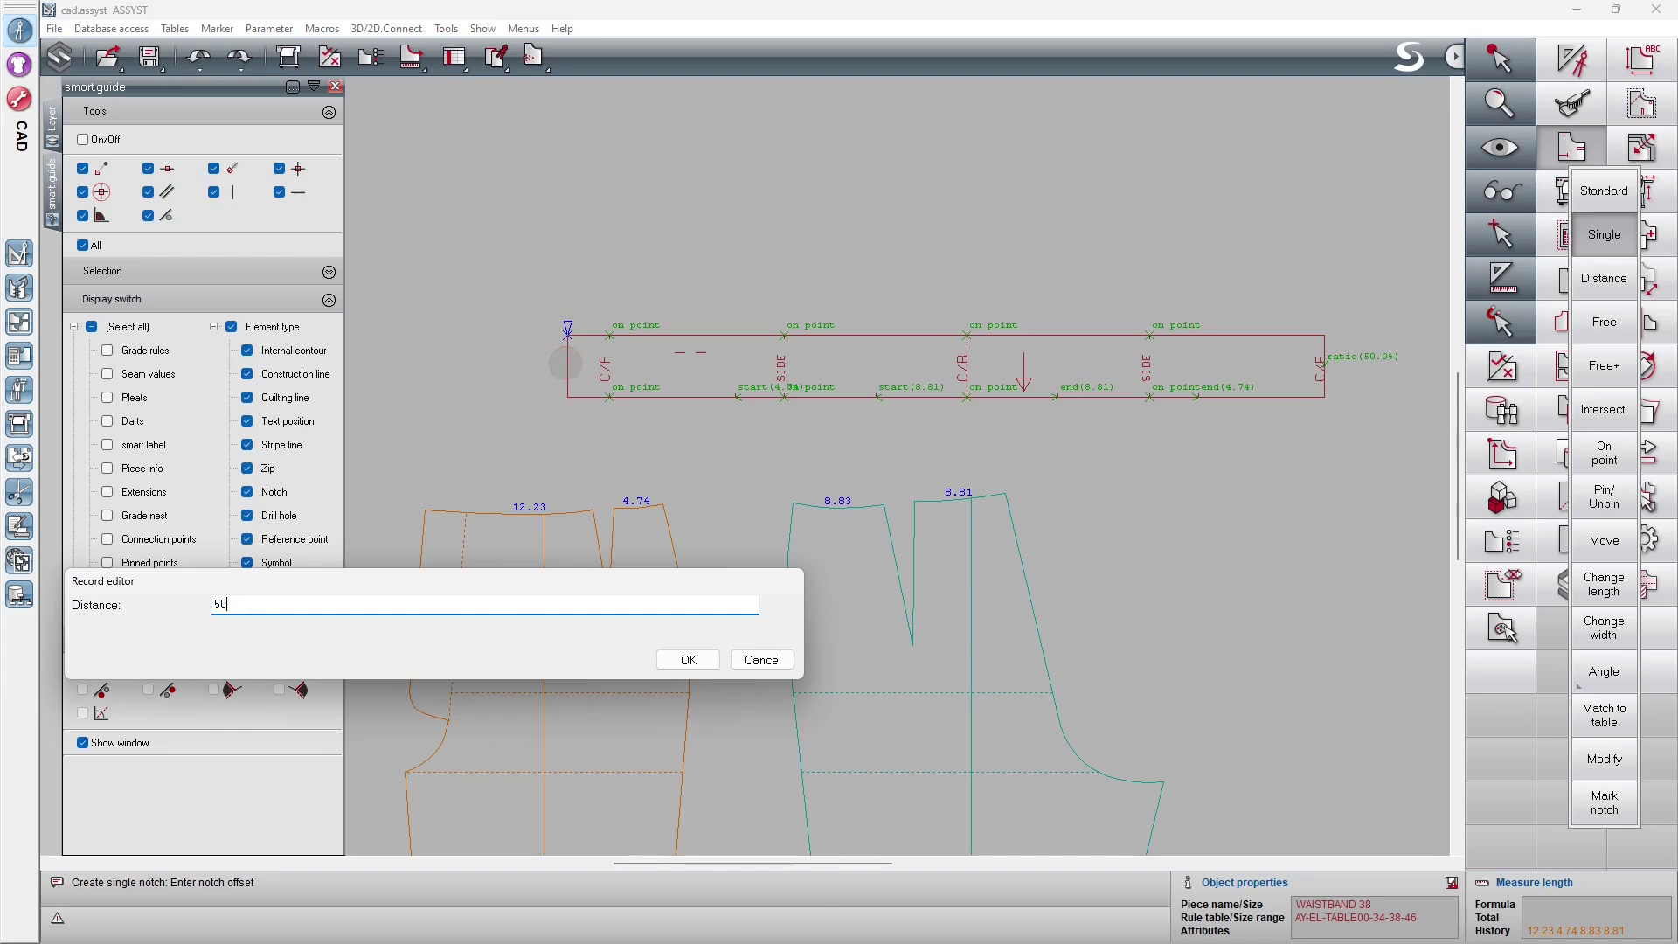
key("Return")
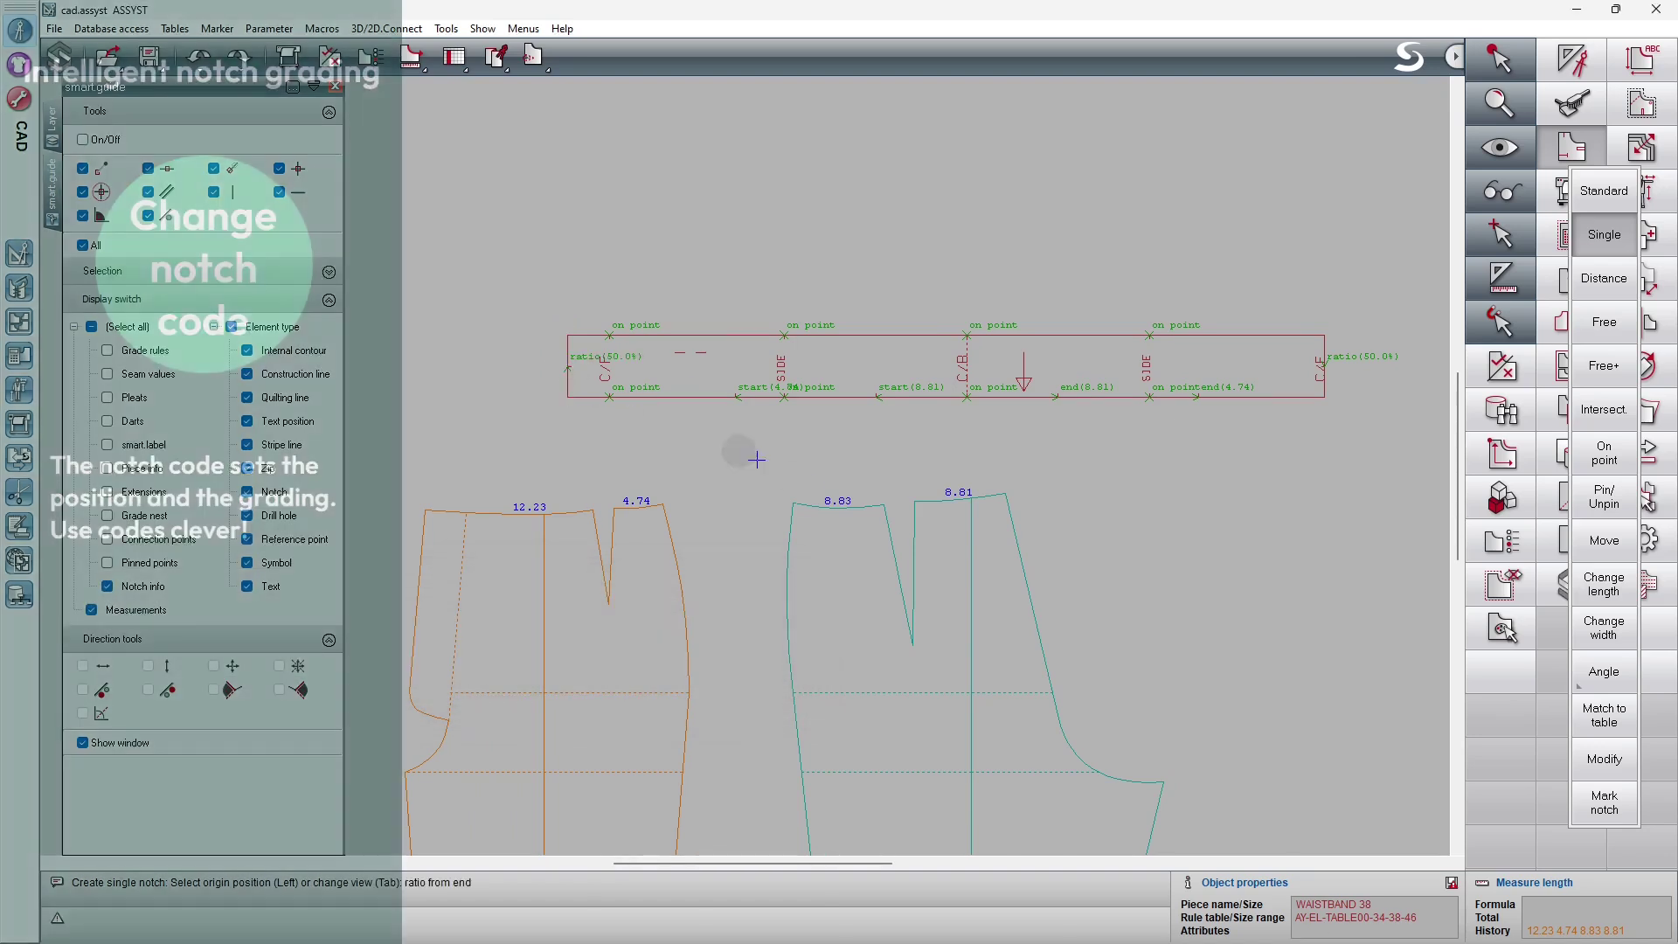
Change the notch code to Ratio for the two start-coded notches on the waistband's lower edge
left_click(1613, 764)
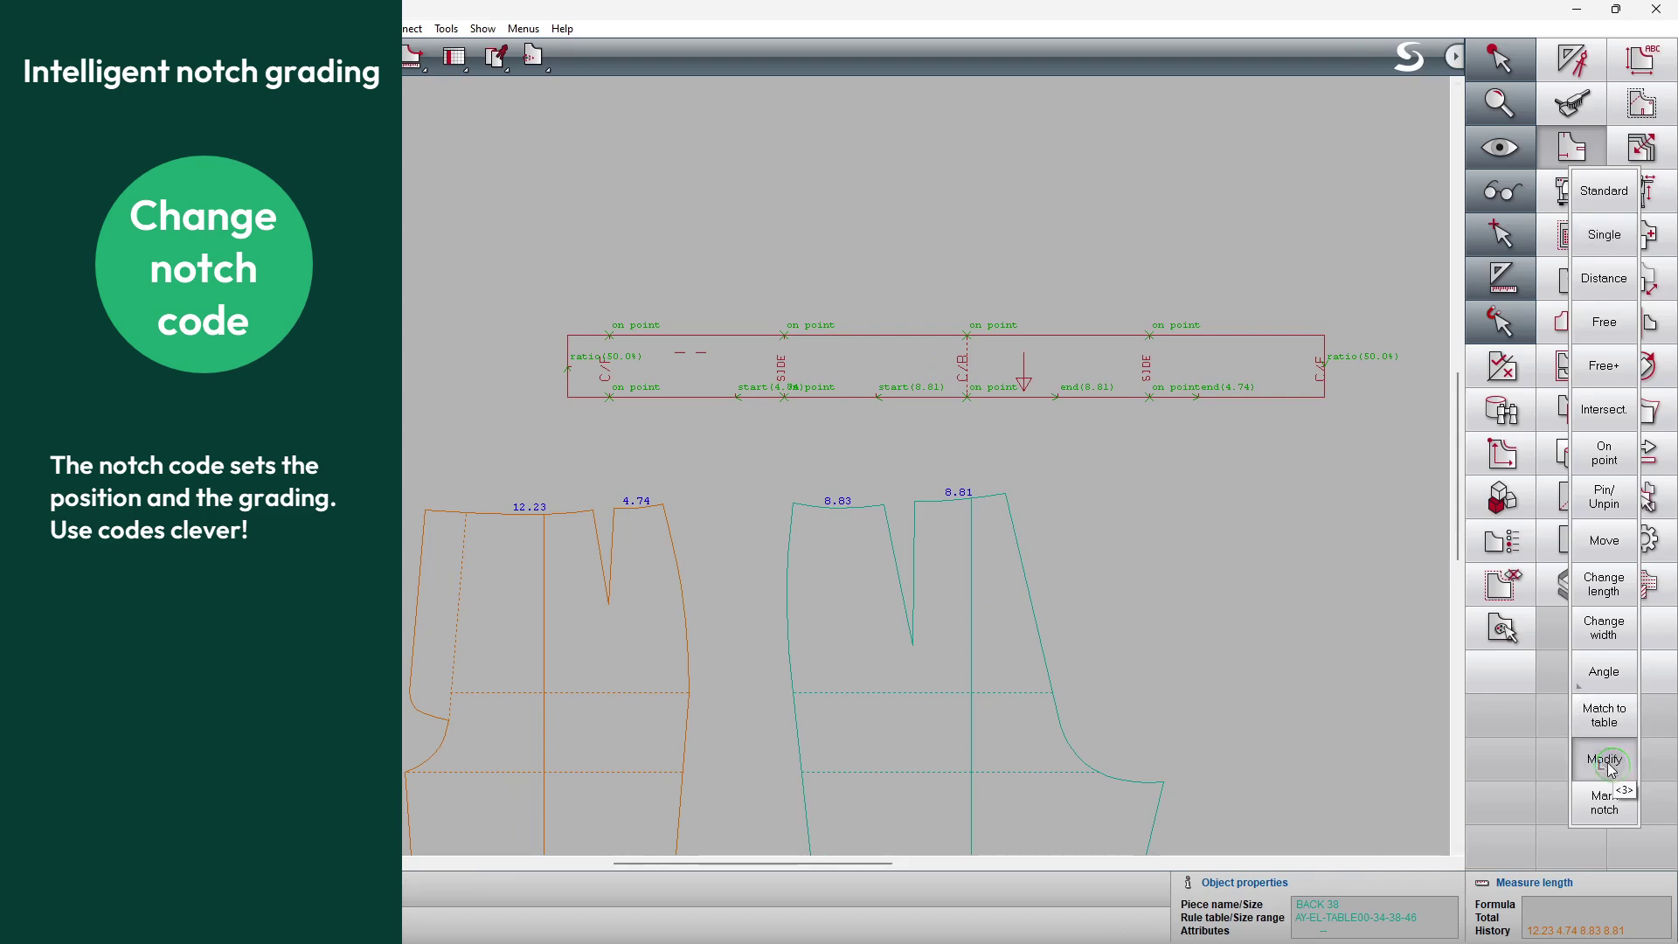
left_click(737, 398)
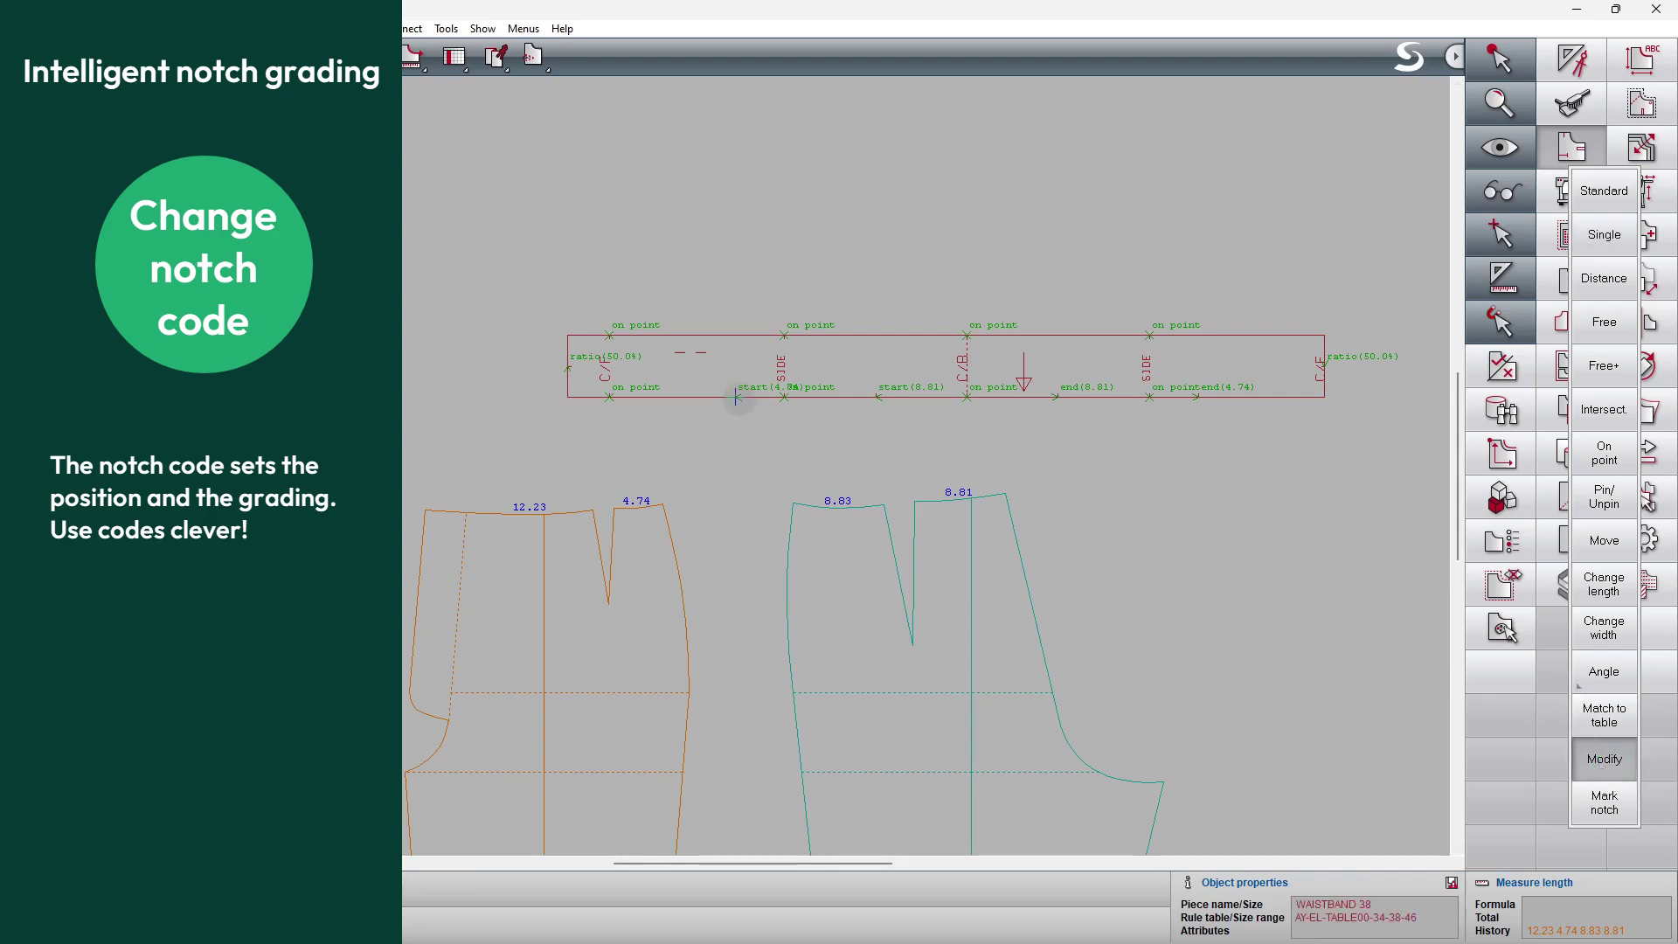
left_click(737, 398)
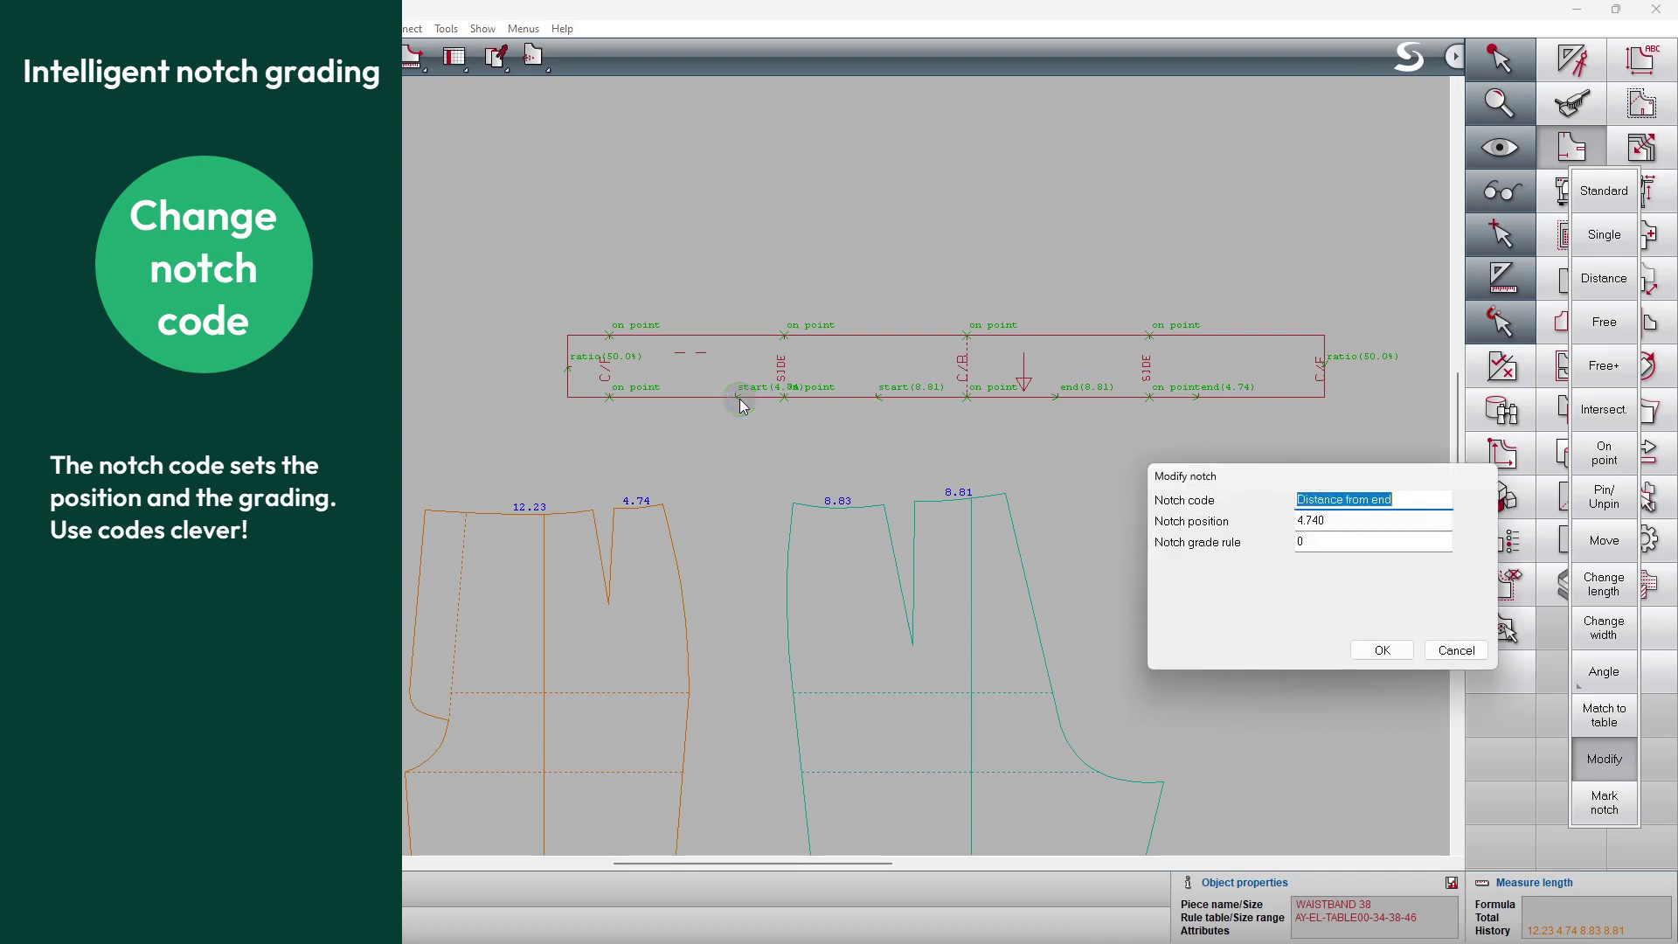
key("Down")
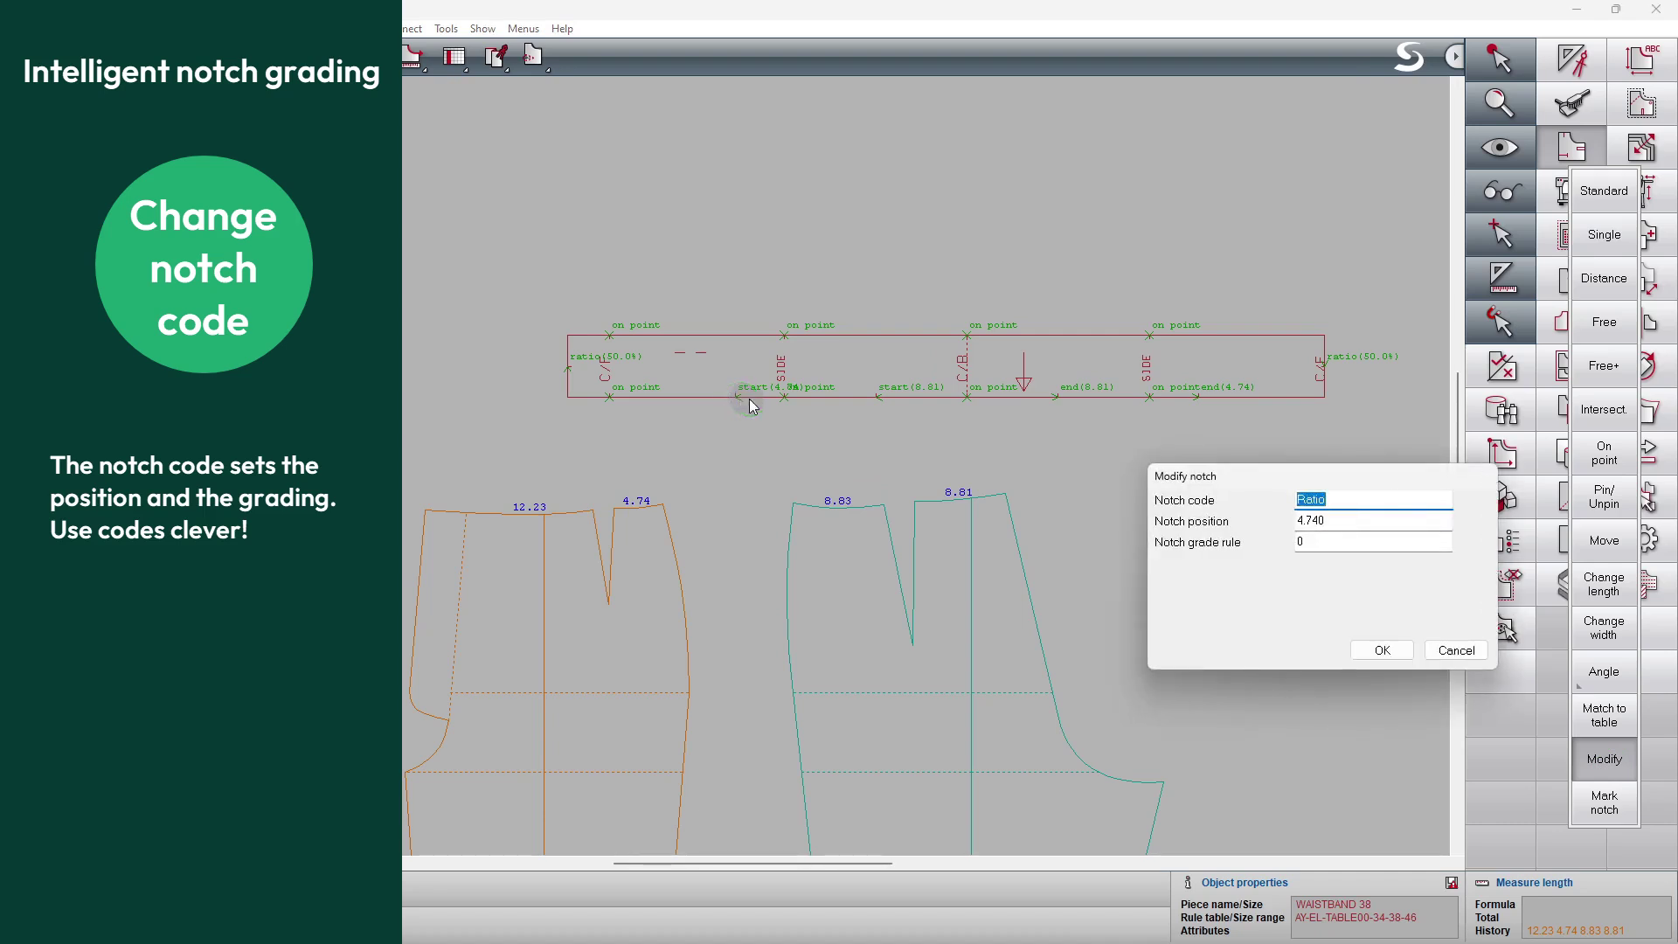
left_click(1383, 650)
left_click(877, 400)
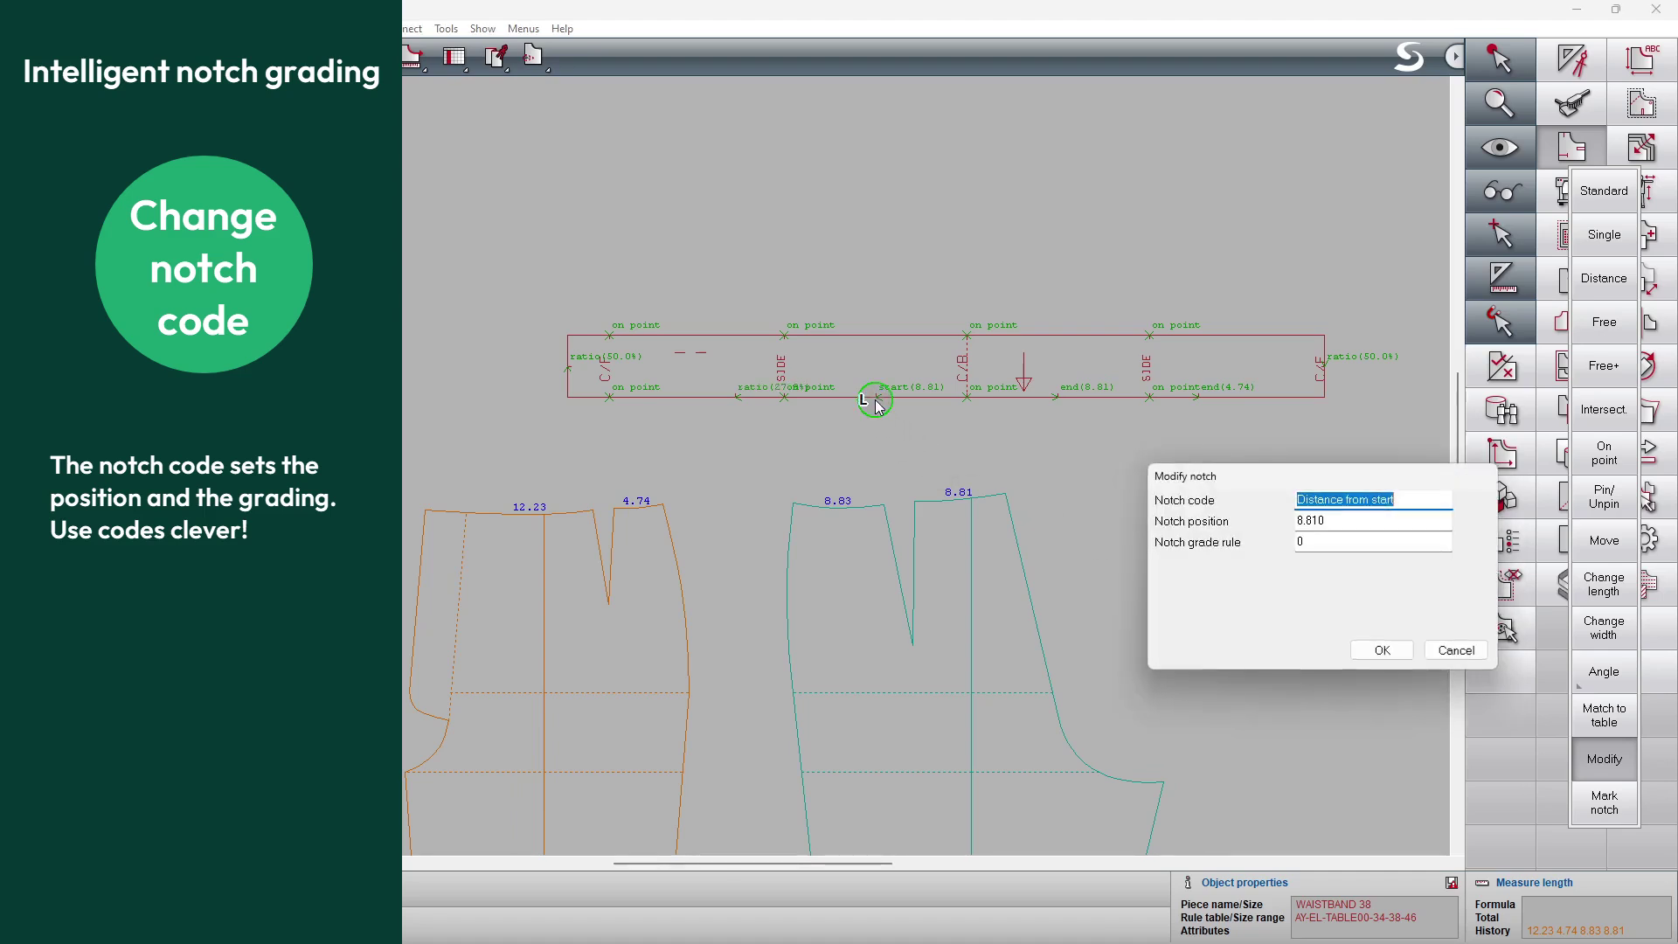
key("Down")
left_click(1383, 651)
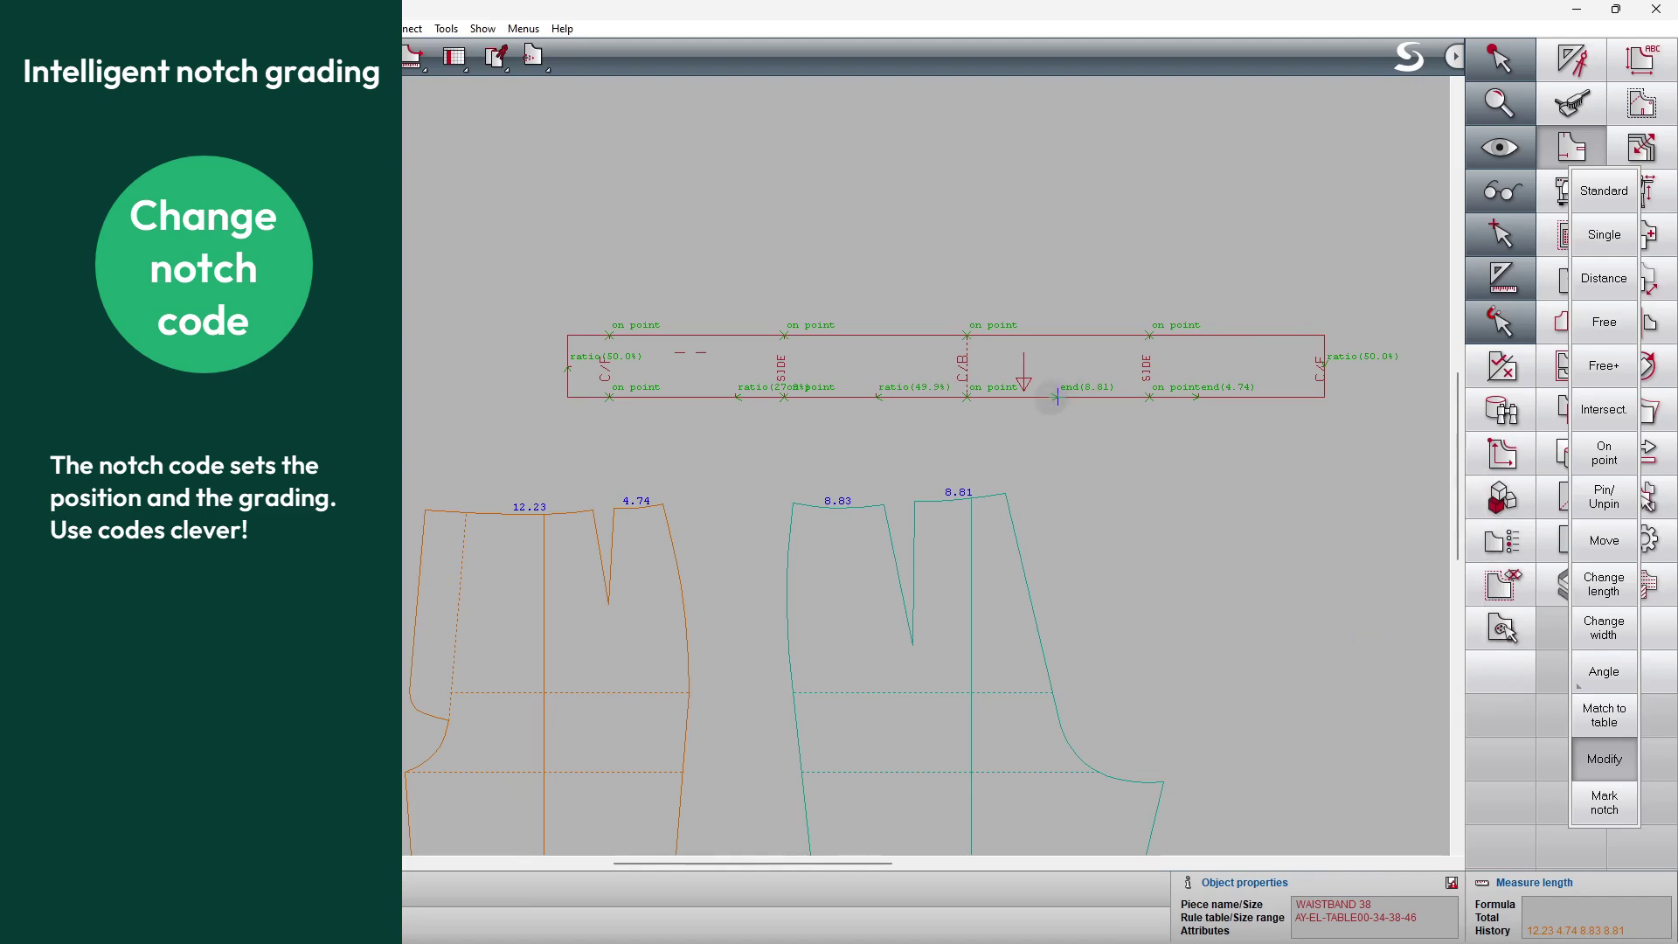
Change the notch code to Ratio for the two end-coded notches on the waistband's lower edge
left_click(1056, 398)
key("Down")
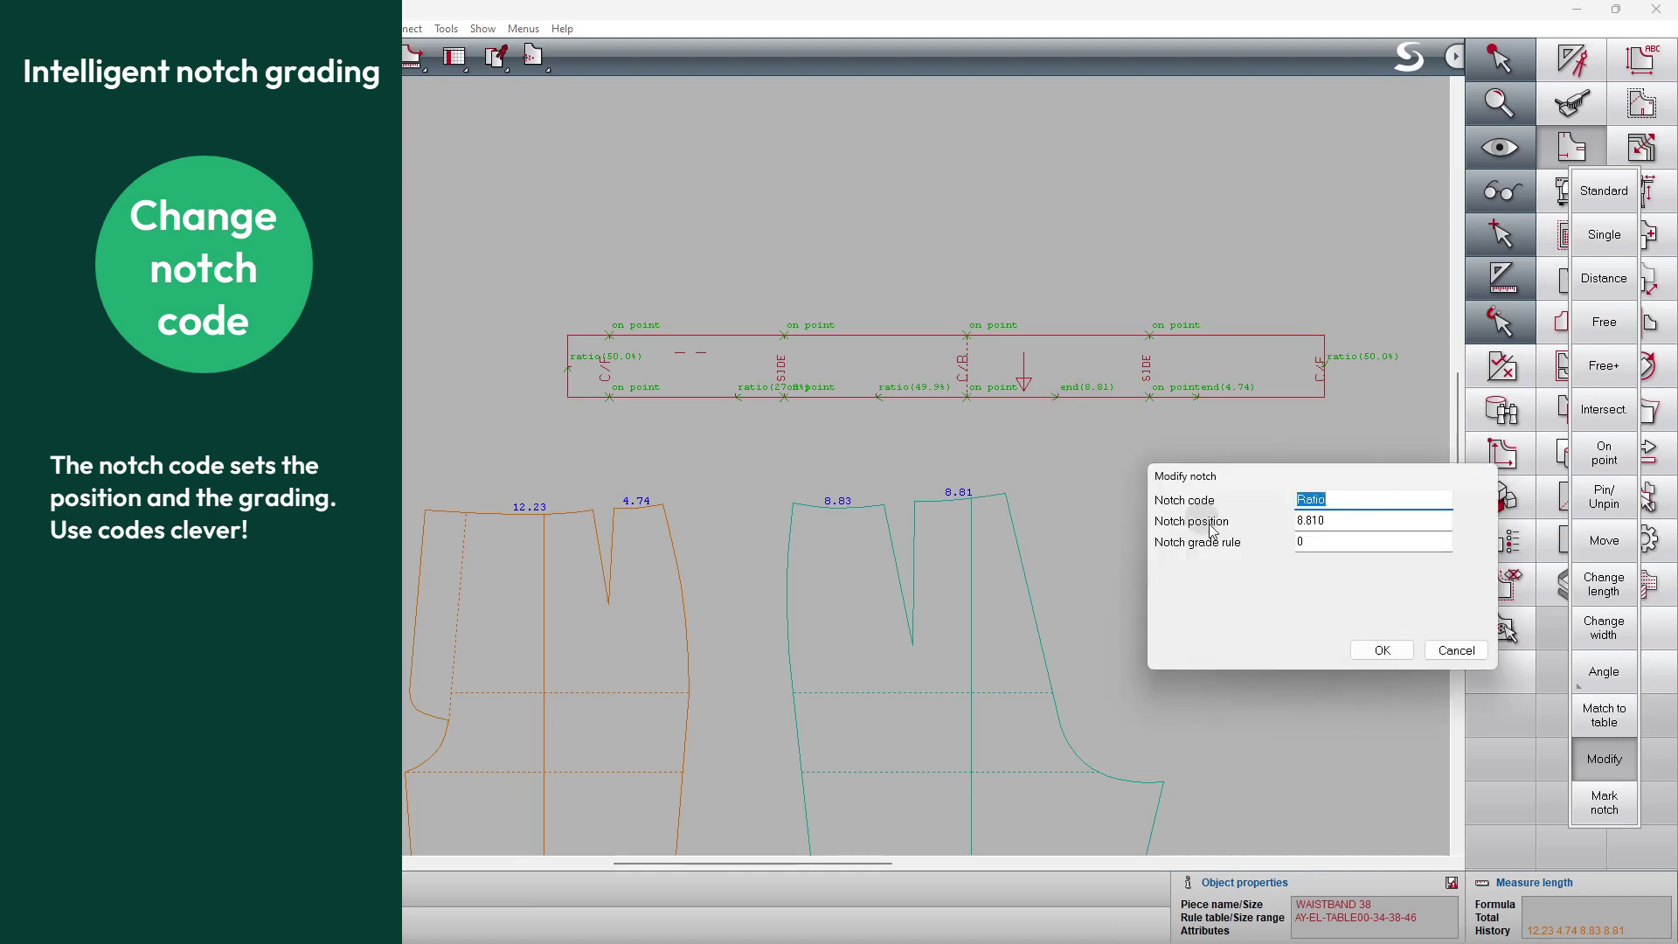
left_click(1383, 650)
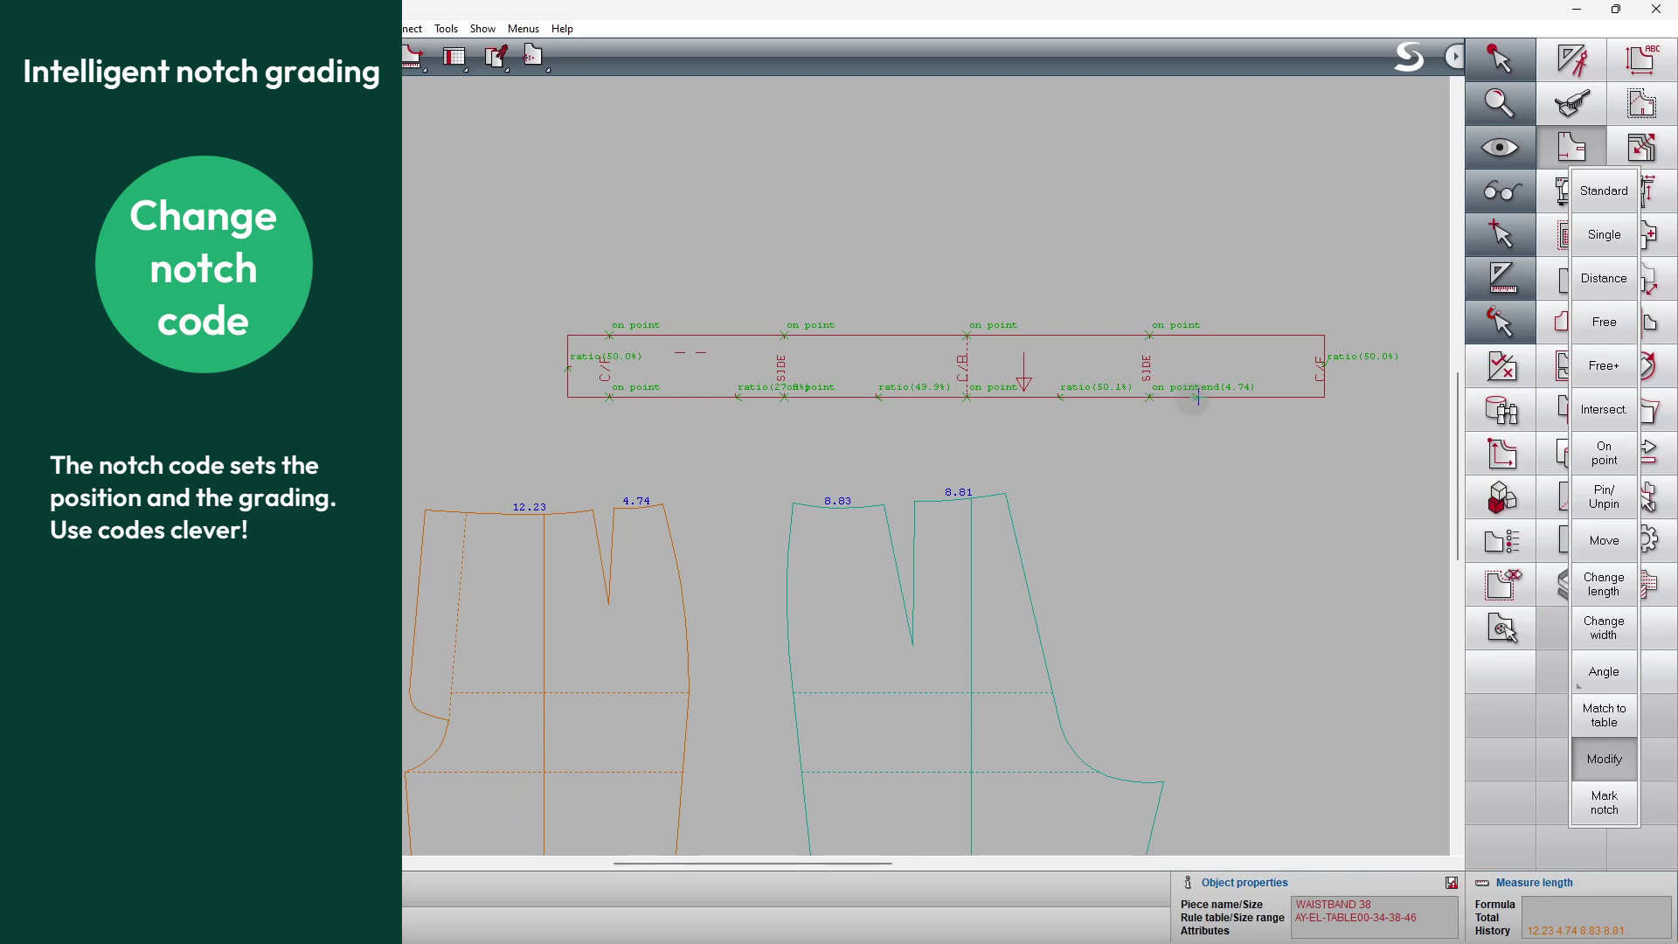
left_click(1198, 398)
key("Down")
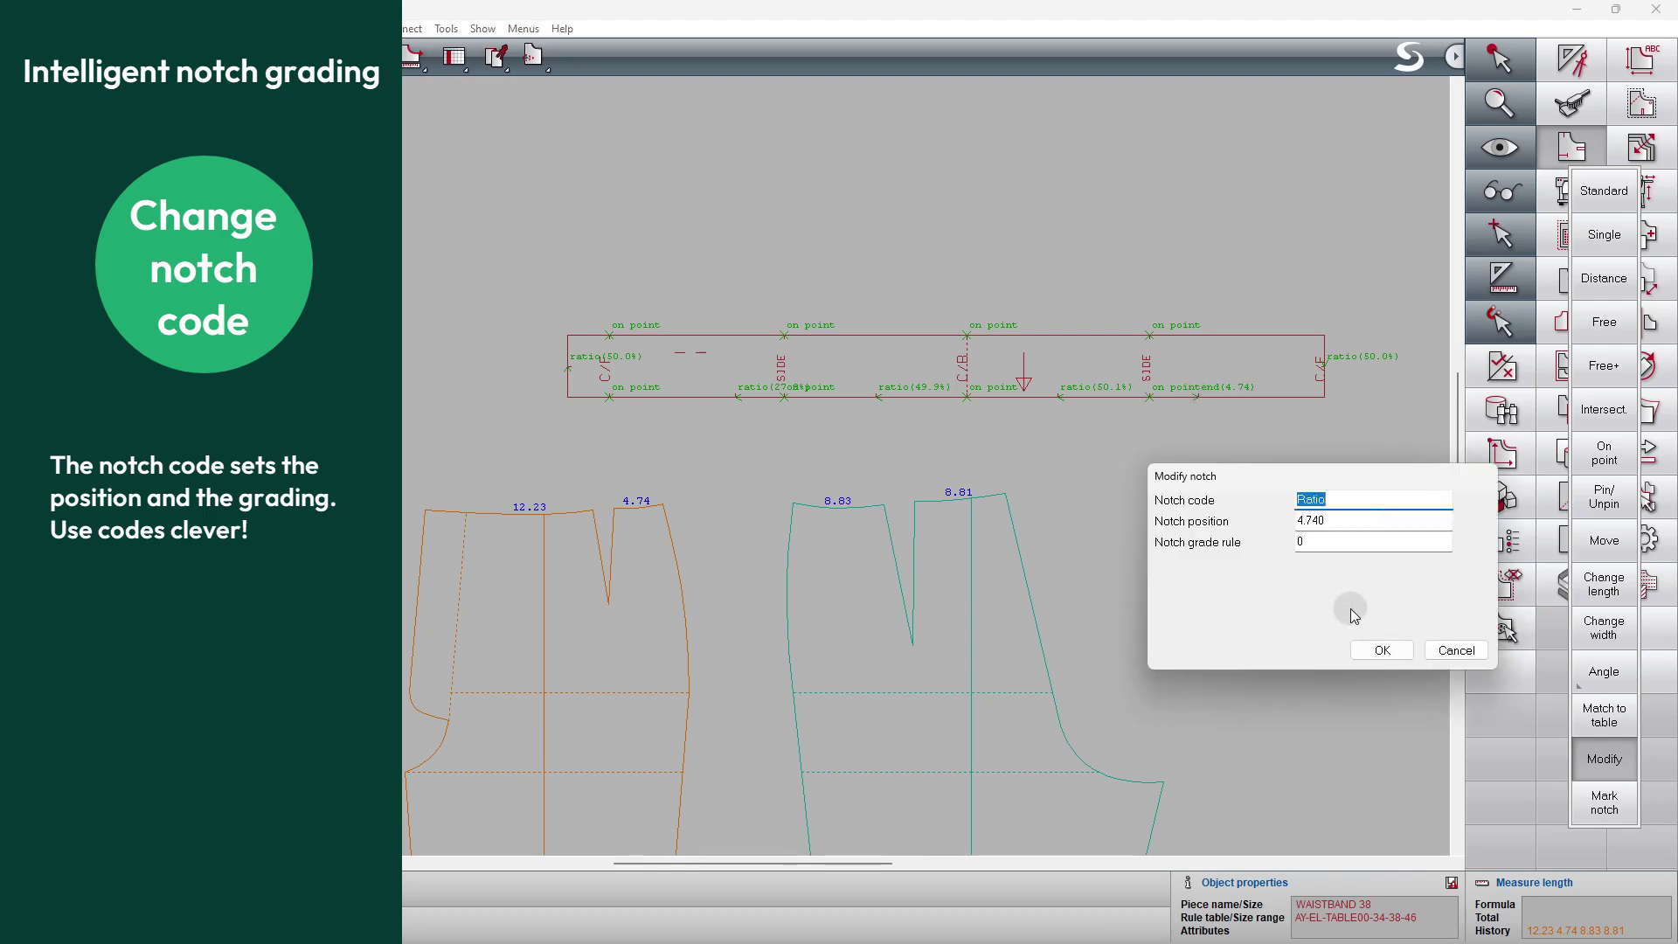
left_click(1381, 651)
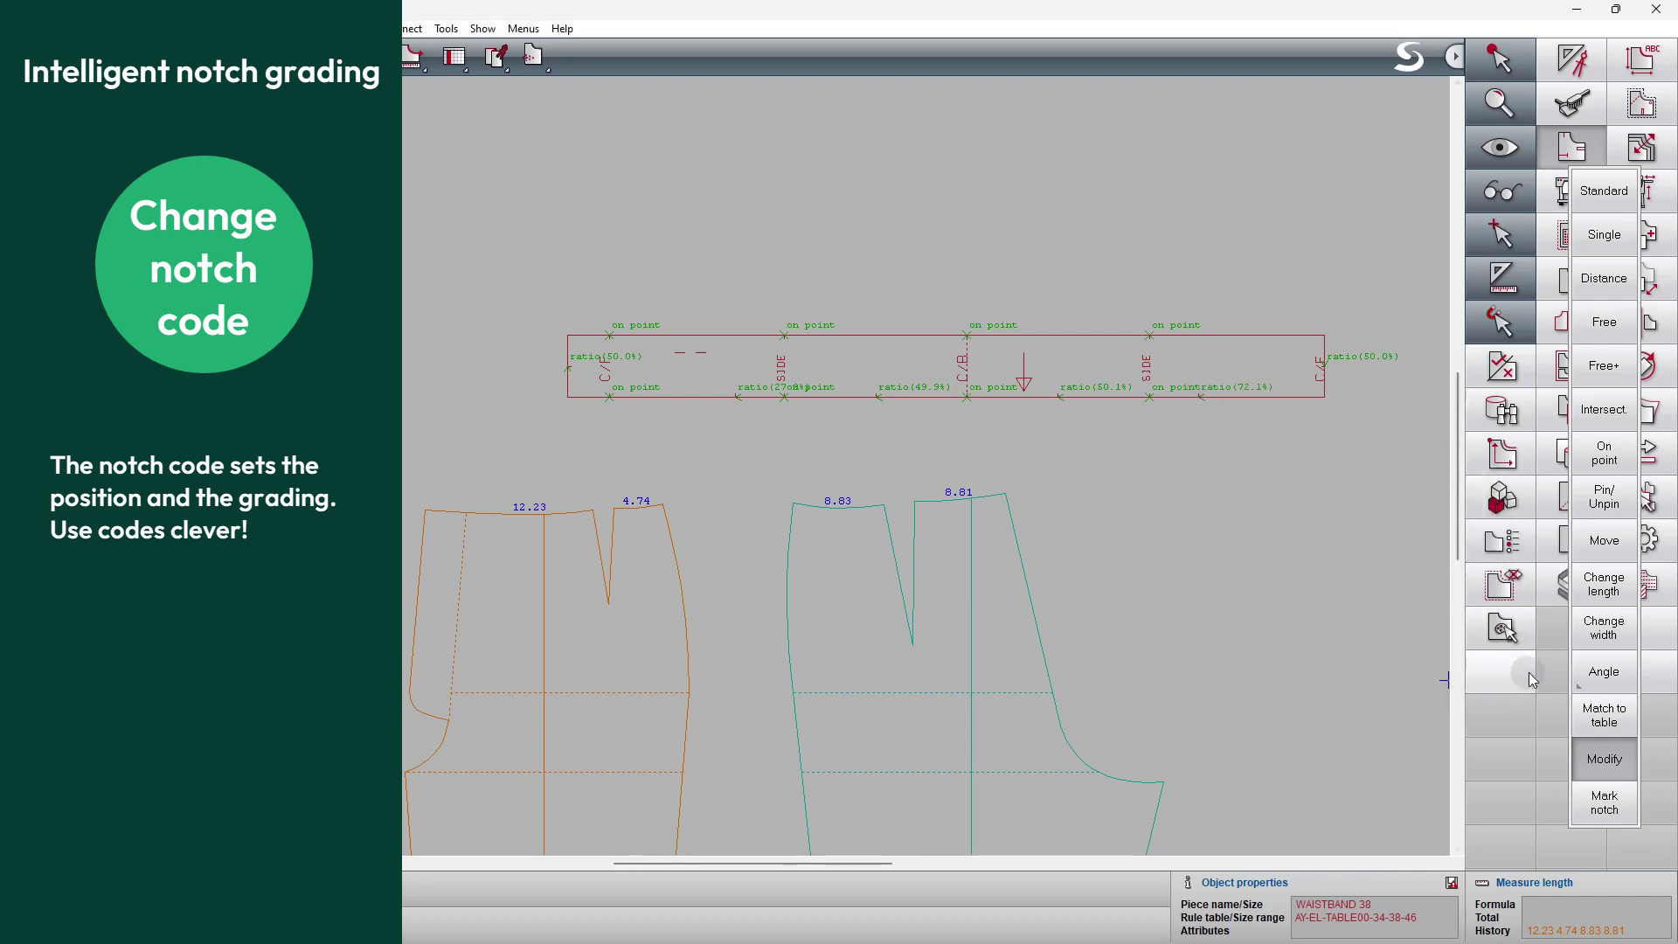
Create a grading rule for the C/F end points on the waistband's button-extension side, with X2X set to -20 for all sizes
left_click(1552, 671)
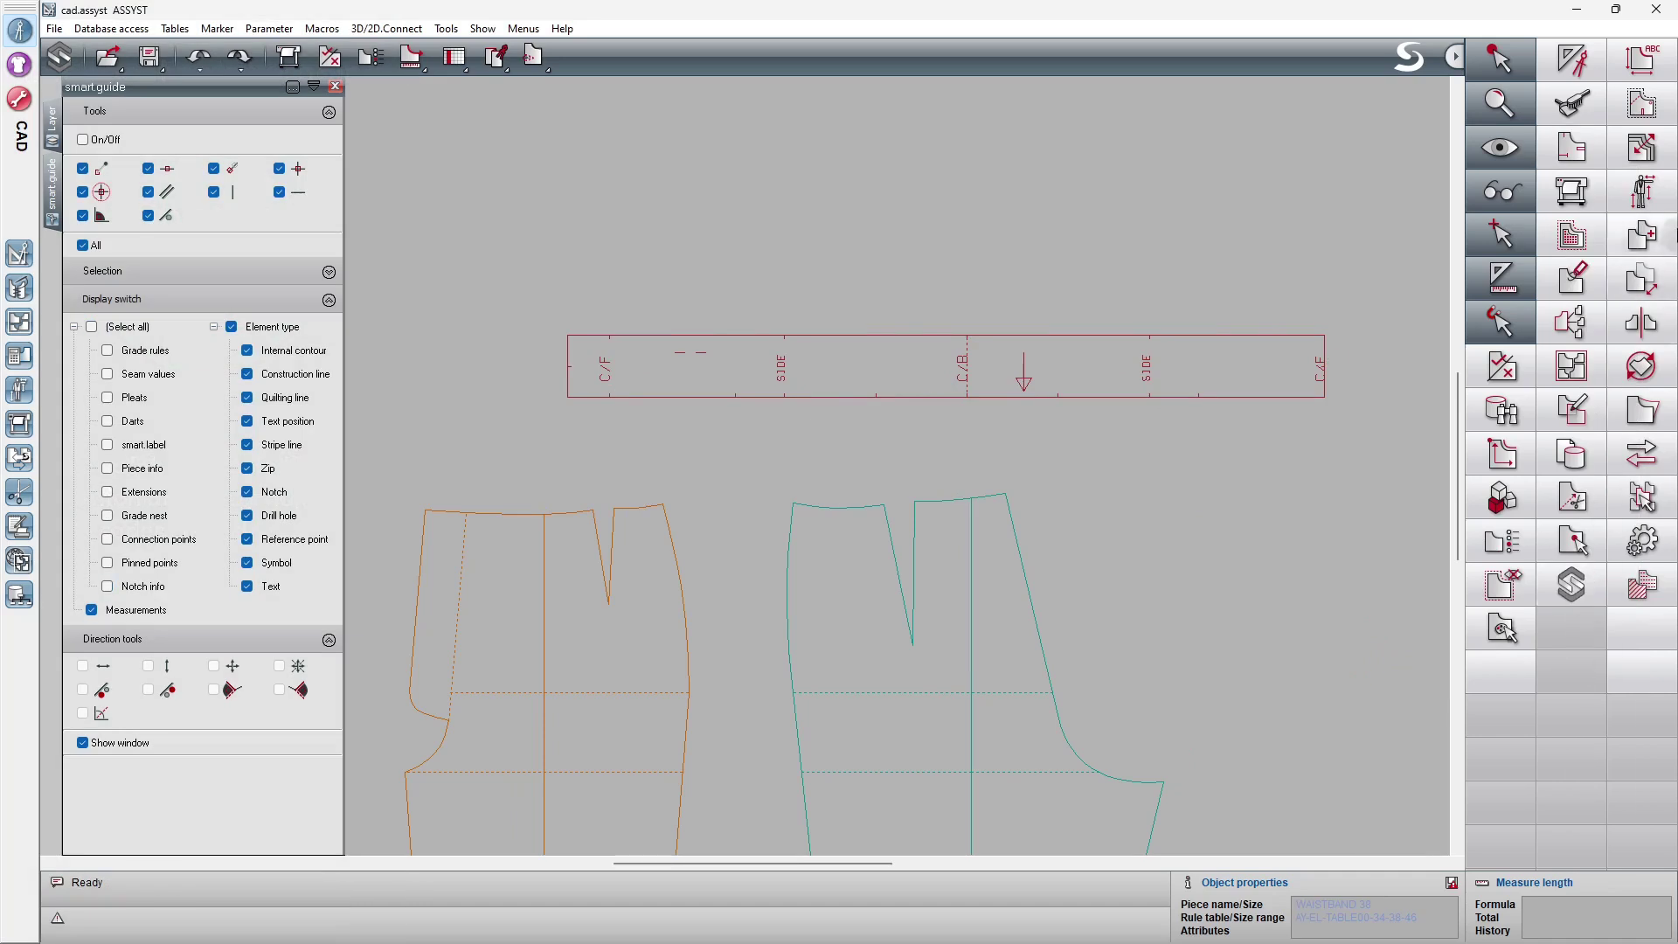
left_click(1641, 147)
left_click(1627, 631)
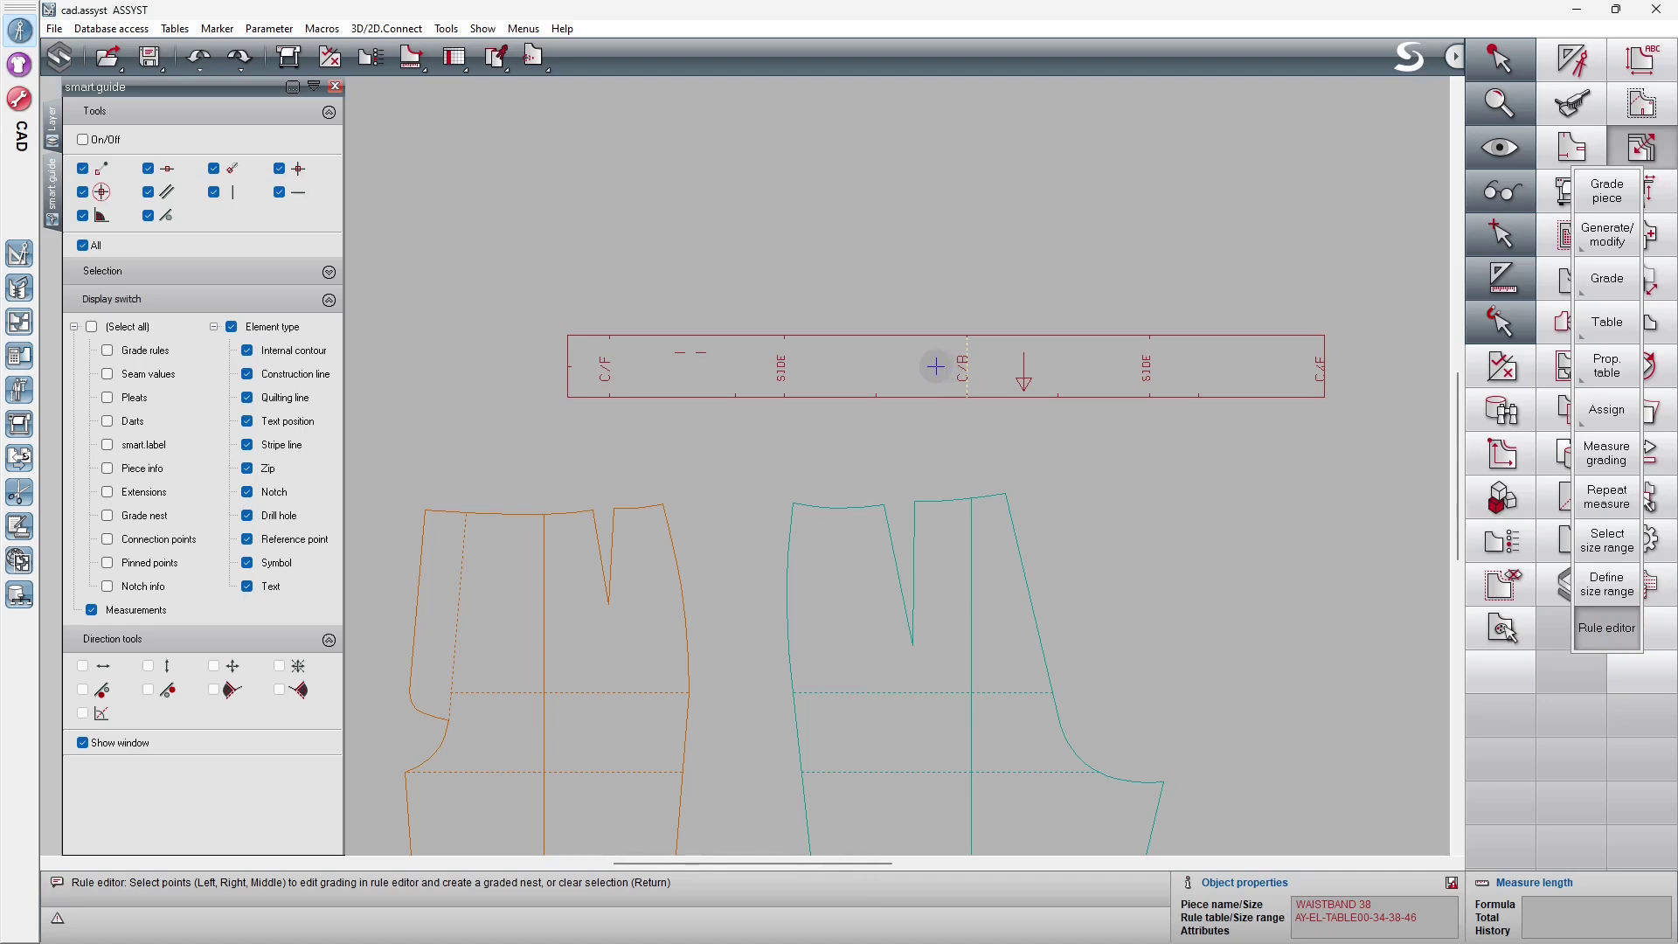
middle_click_drag(541, 312, 645, 415)
left_click(608, 378)
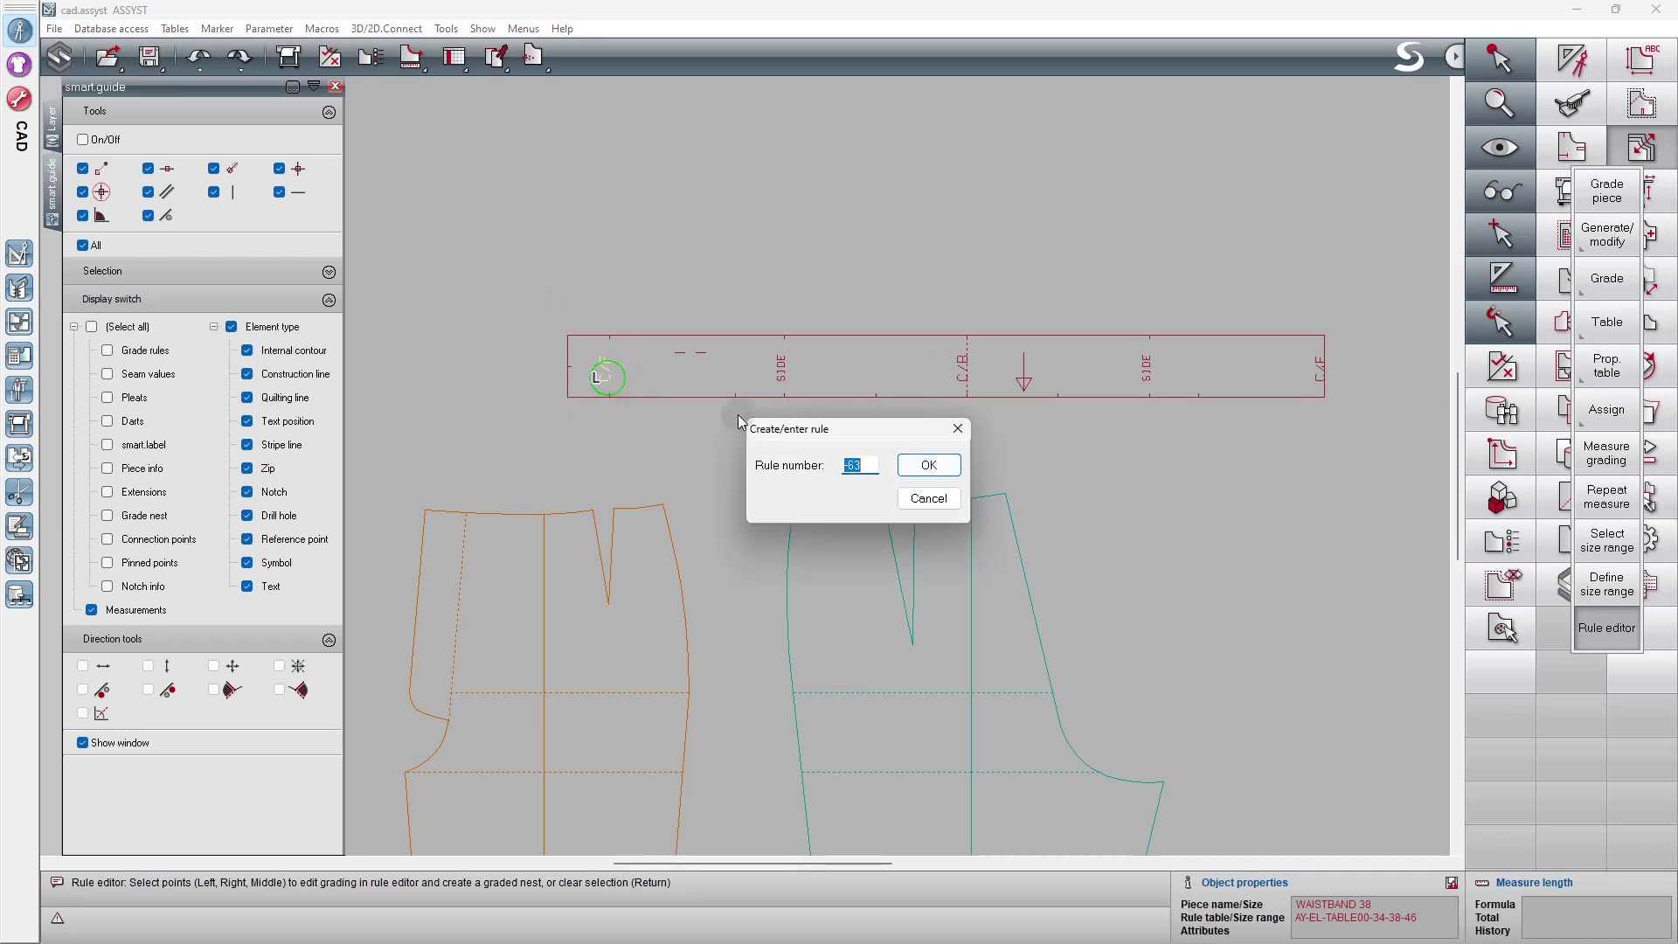
left_click(930, 465)
left_click_drag(784, 249, 1042, 250)
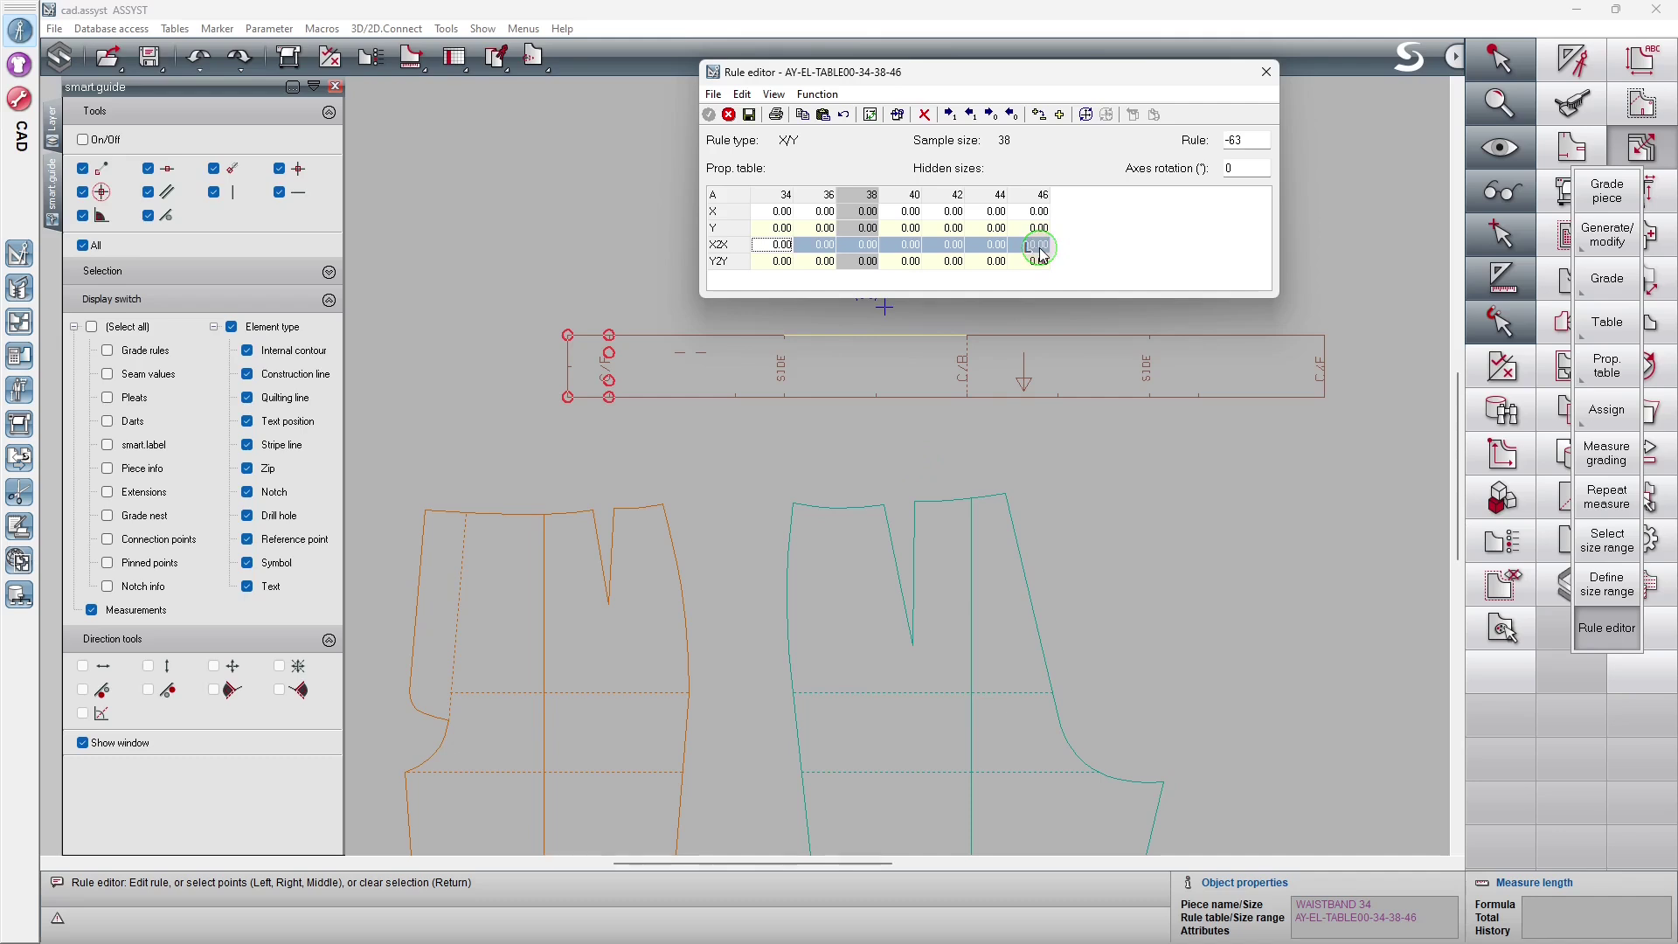
type("-20")
key("Return")
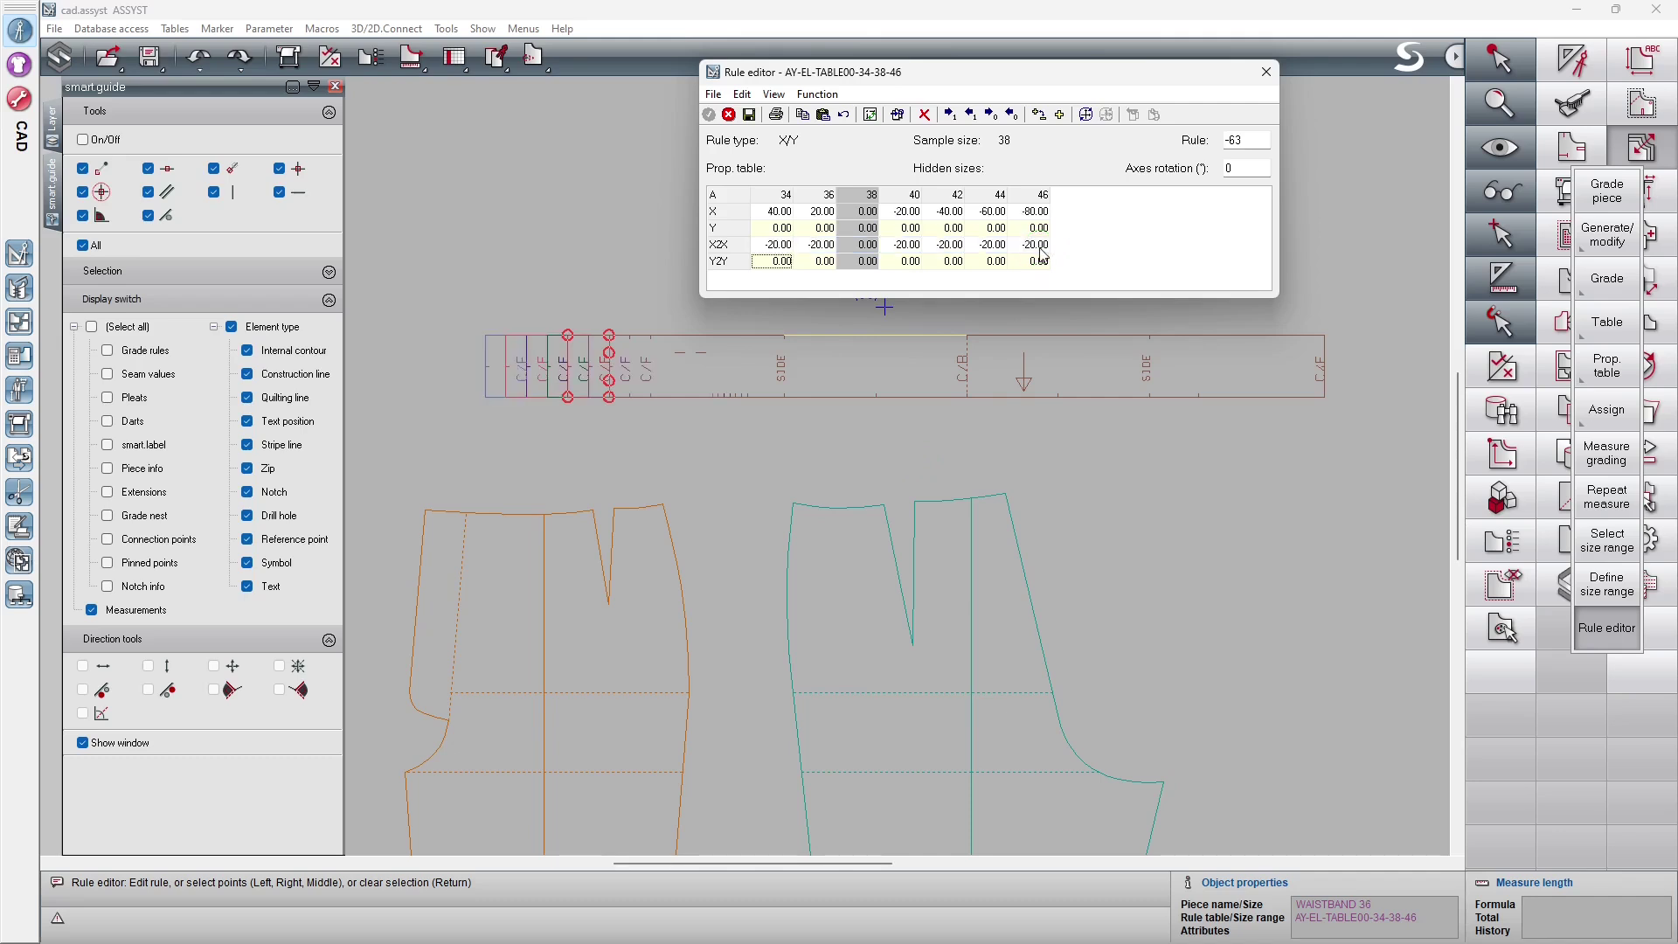
Assign the C/F grading rule to the waistband's opposite C/F end with the -X option enabled
left_click(899, 115)
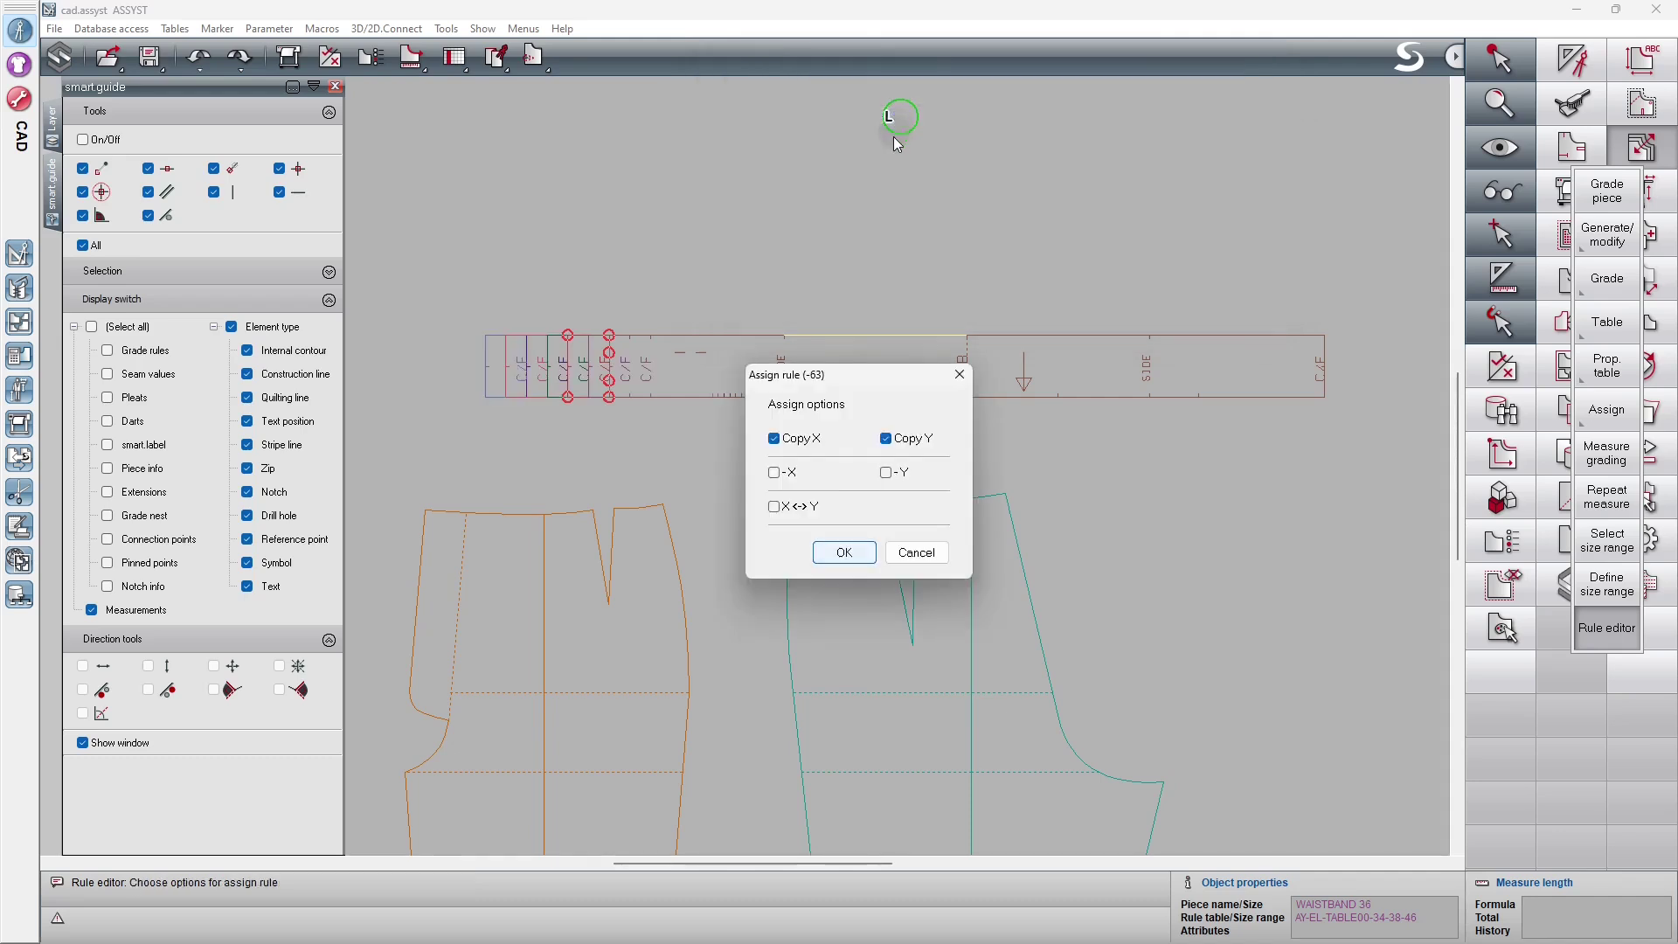
left_click(775, 473)
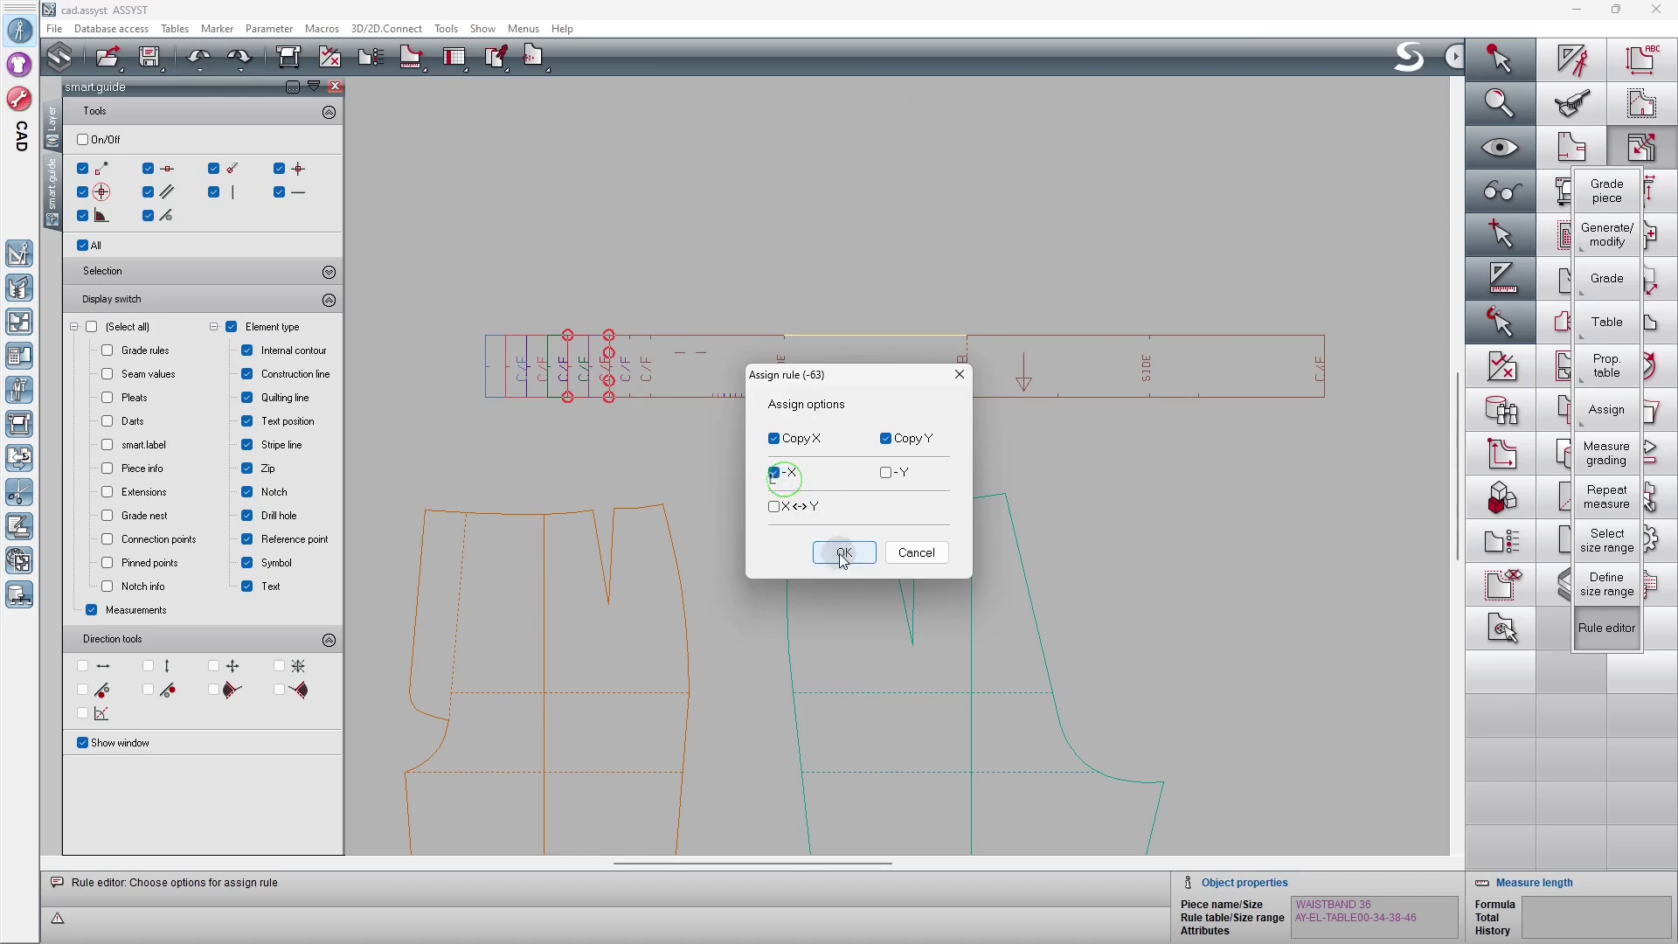
left_click(844, 552)
middle_click(1302, 291)
middle_click(1338, 406)
right_click(1339, 406)
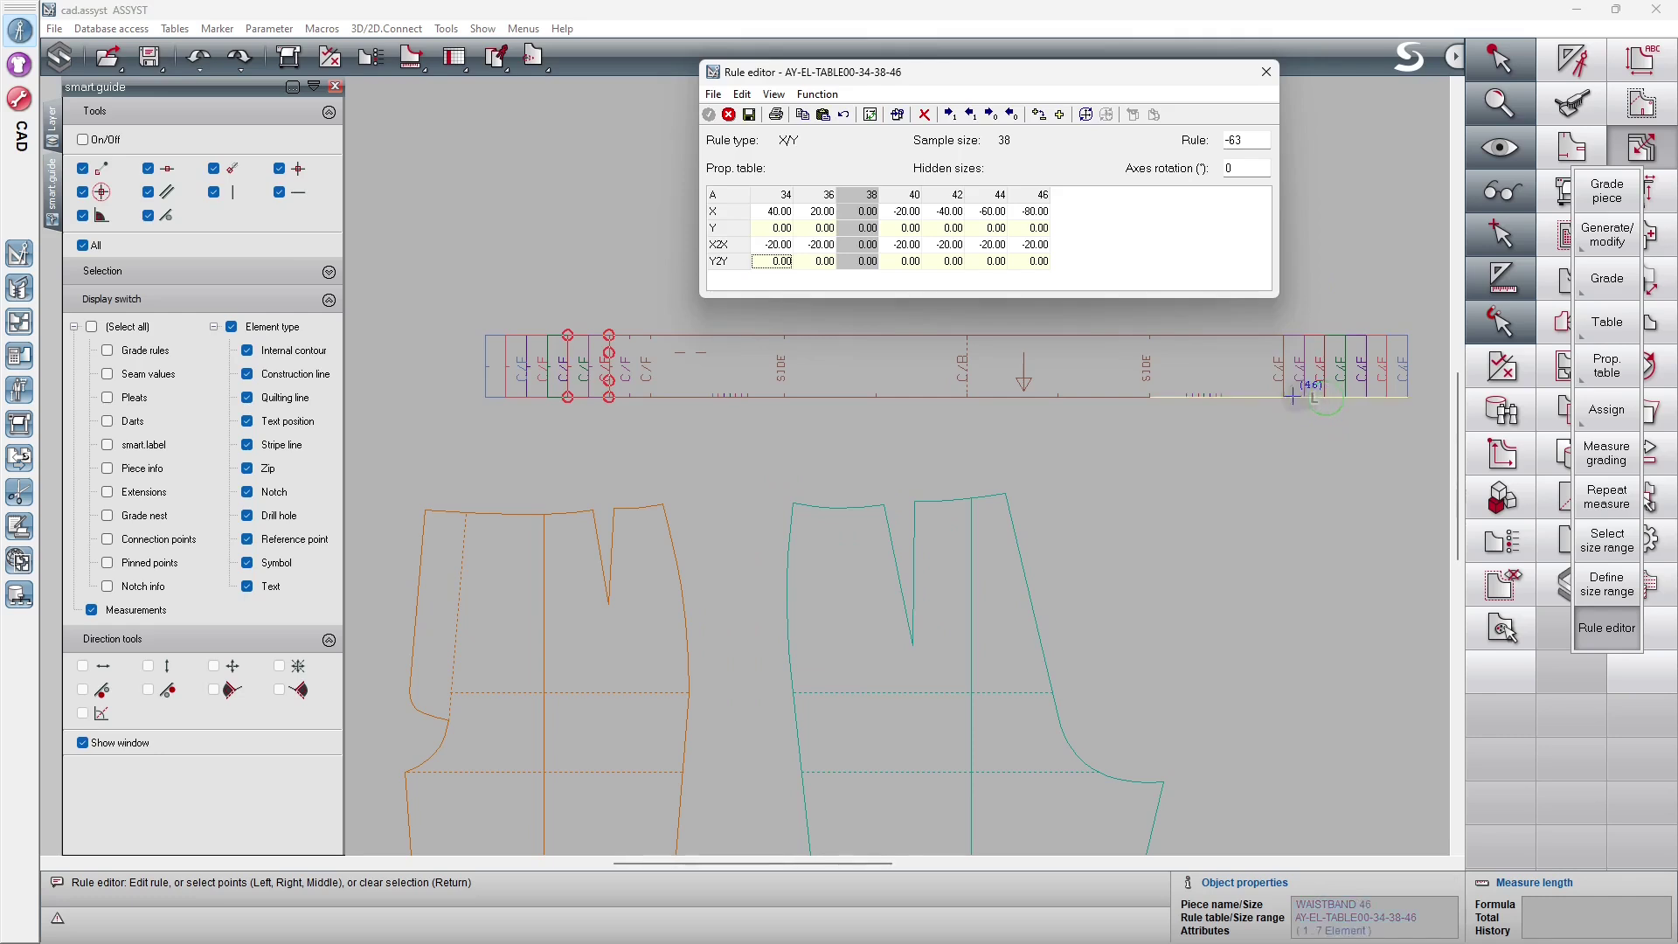
Select the SIDE points nearer the graded extension end of the waistband and set their X2X grading to -10 for all sizes
left_click(990, 115)
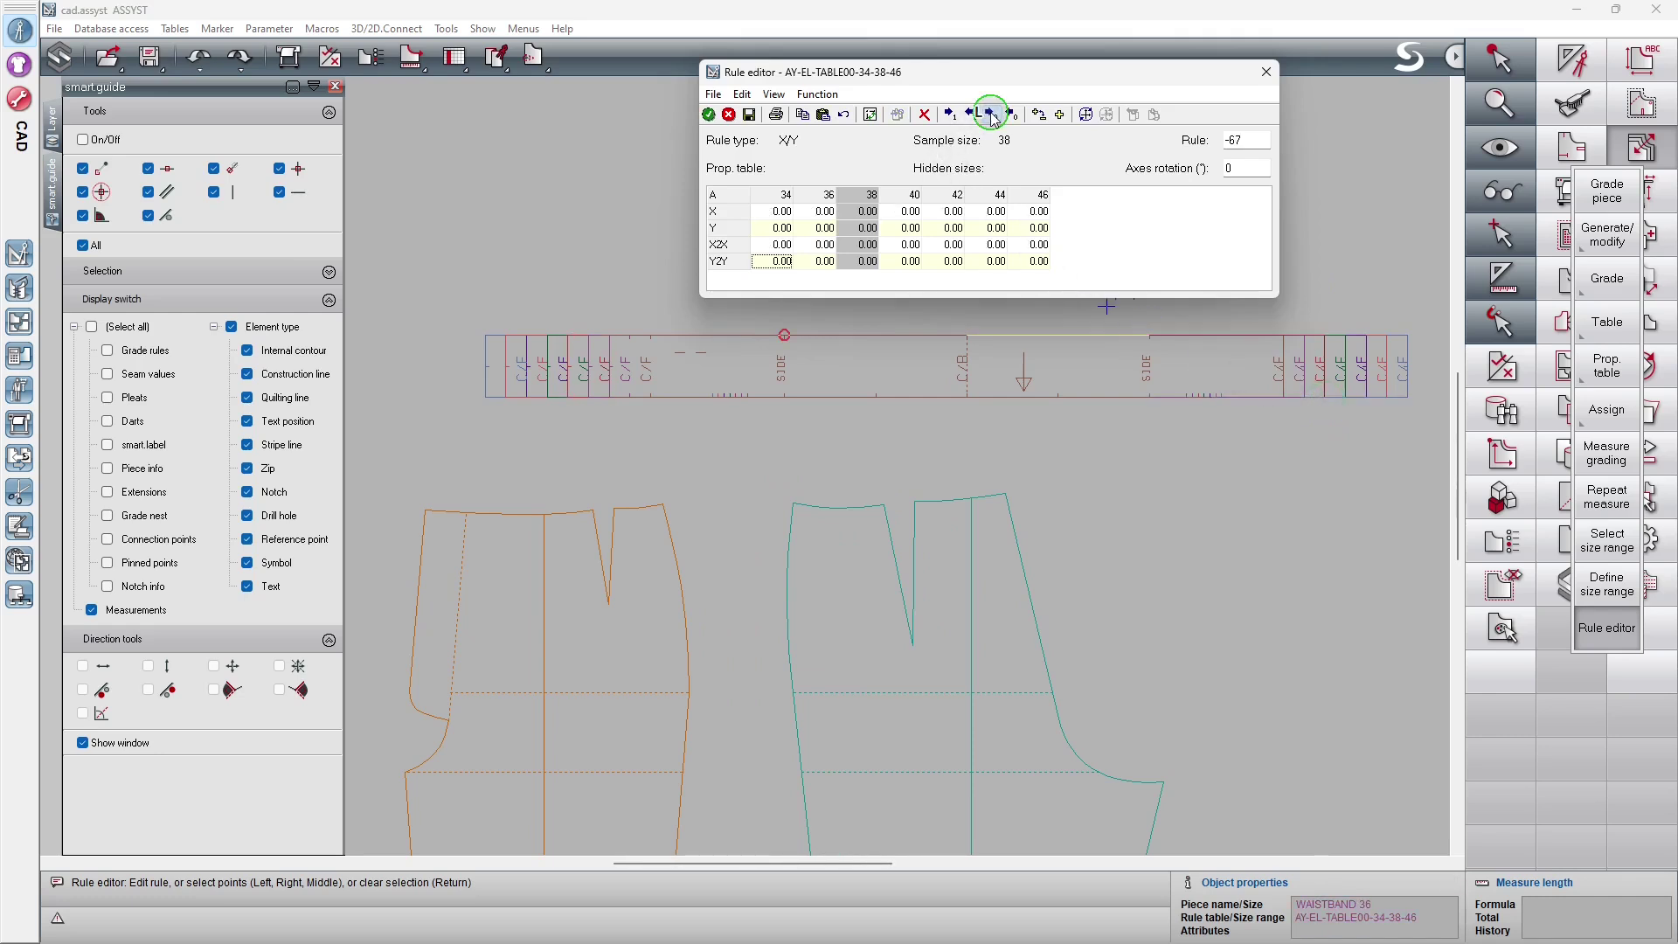
middle_click(766, 323)
middle_click(806, 416)
right_click(806, 413)
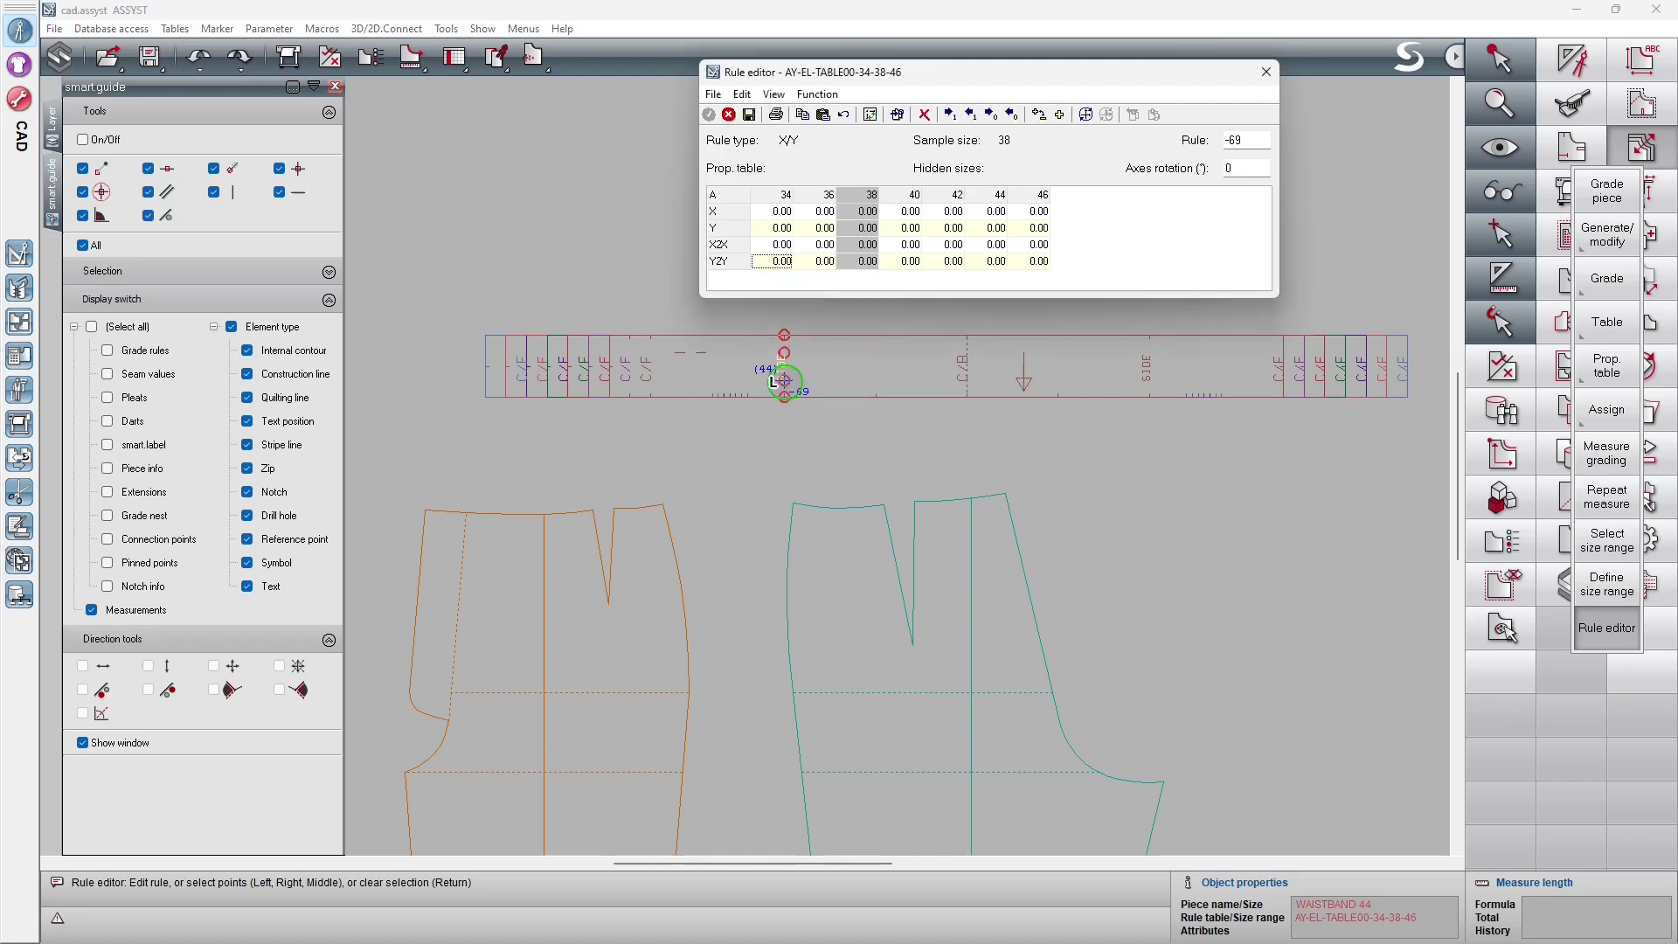
left_click_drag(781, 245, 1027, 251)
key("BackSpace")
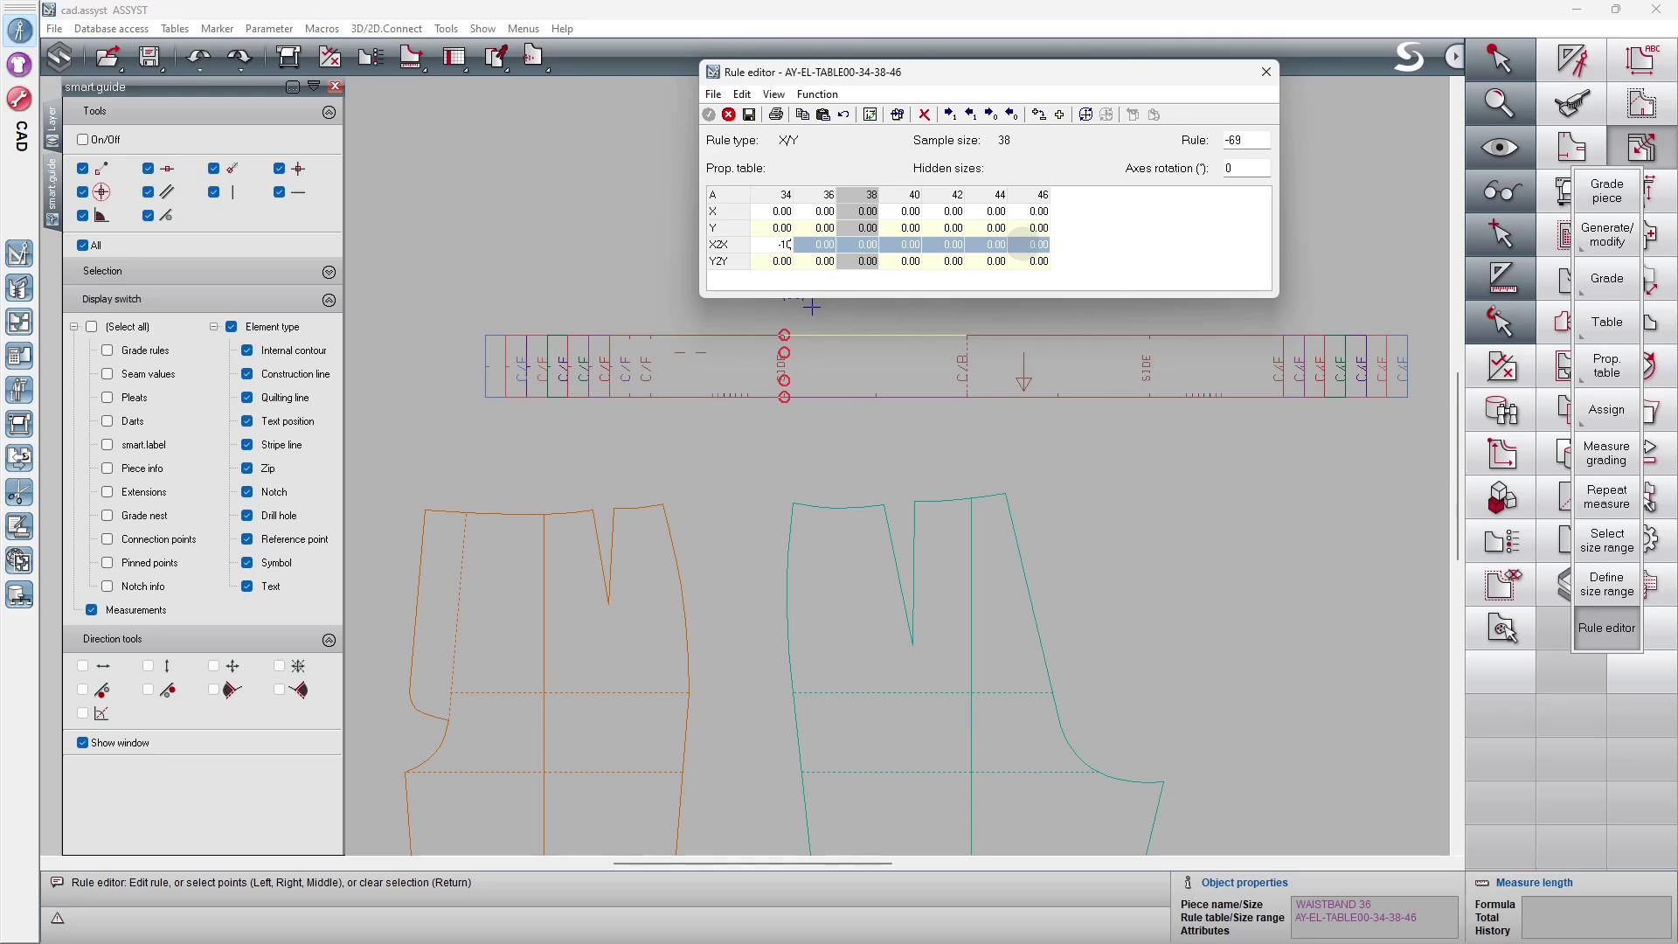
type("-10")
key("Return")
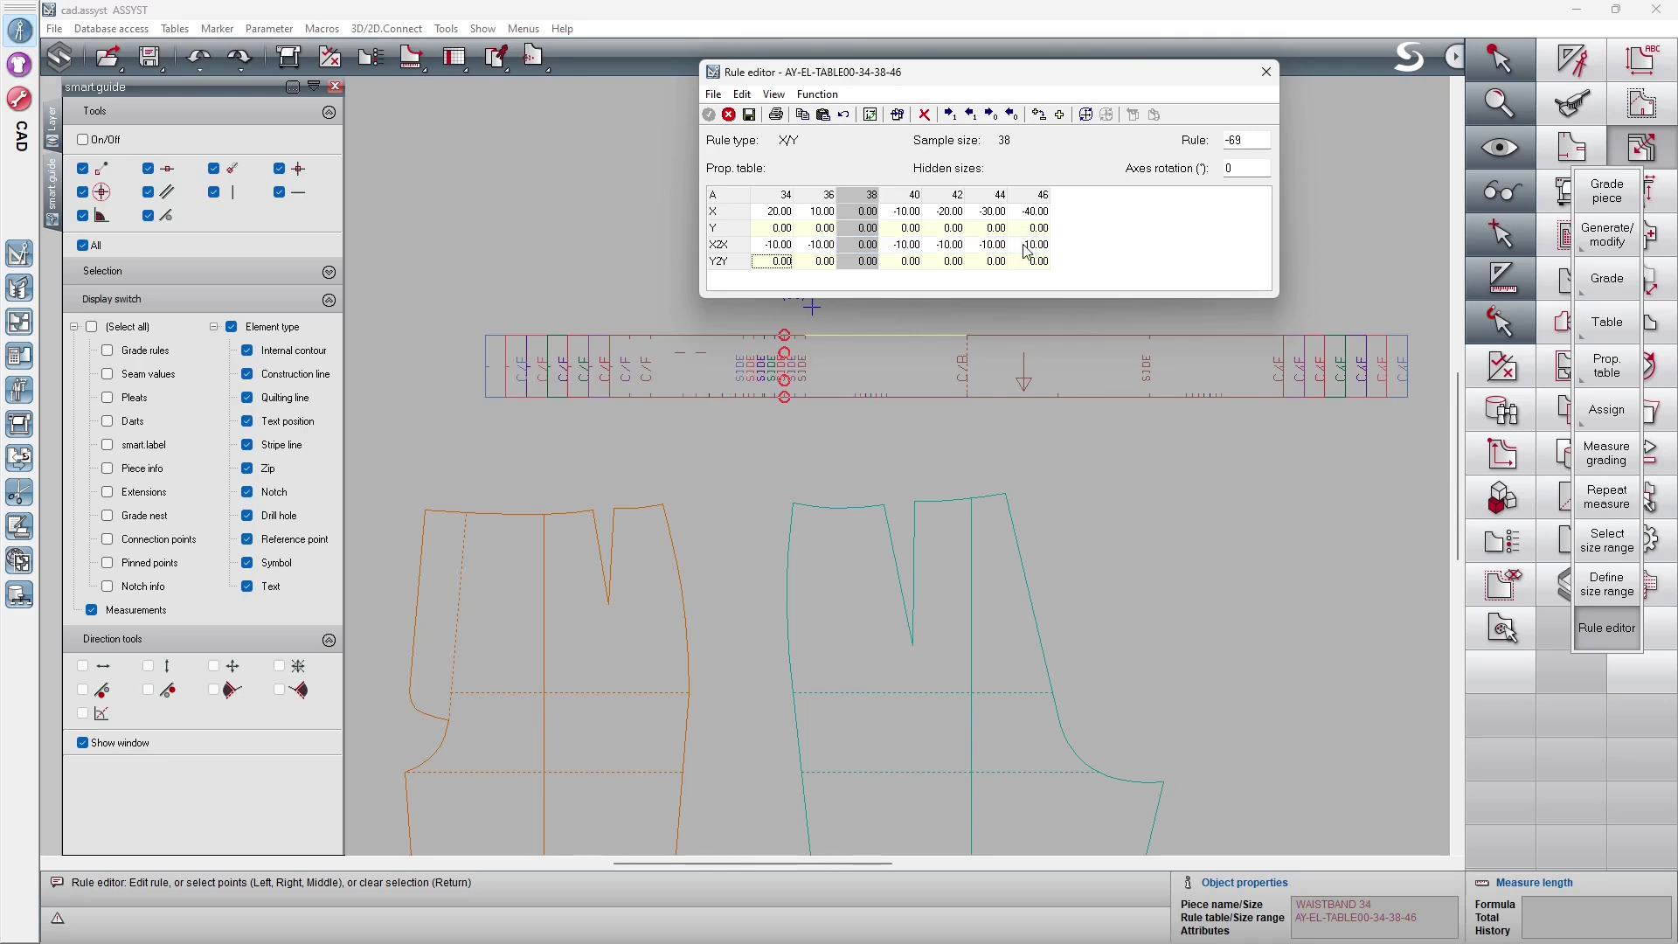
Assign the SIDE grading rule to the waistband's other SIDE points with -X enabled, and close the rule editor
left_click(901, 114)
left_click(775, 473)
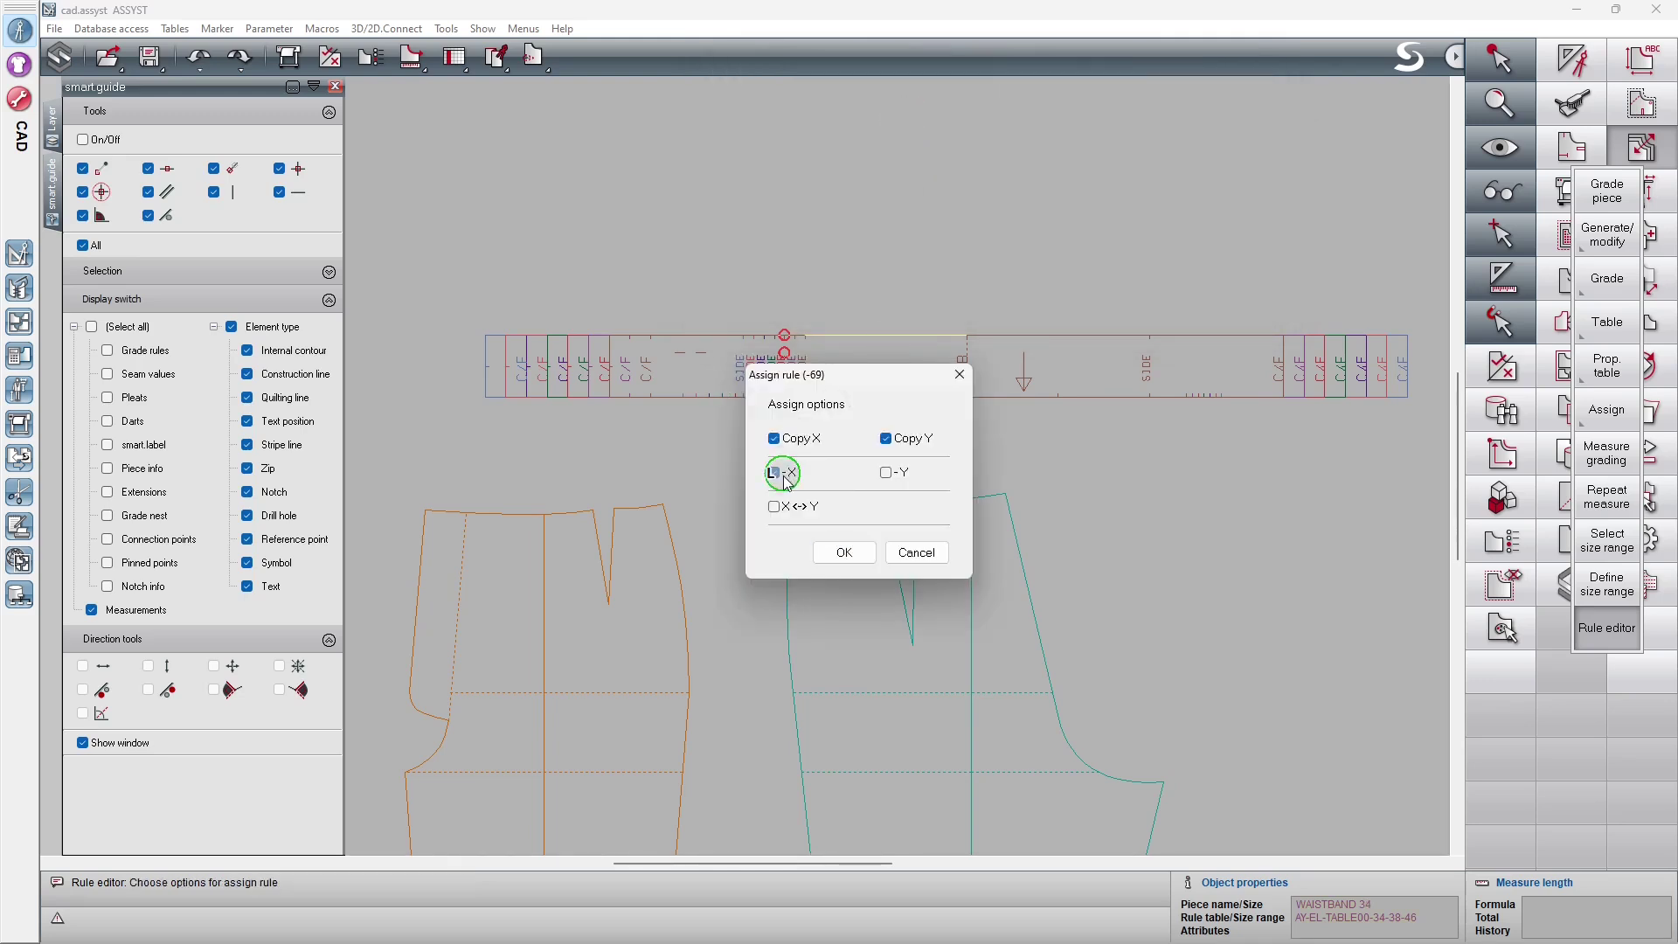
left_click(848, 556)
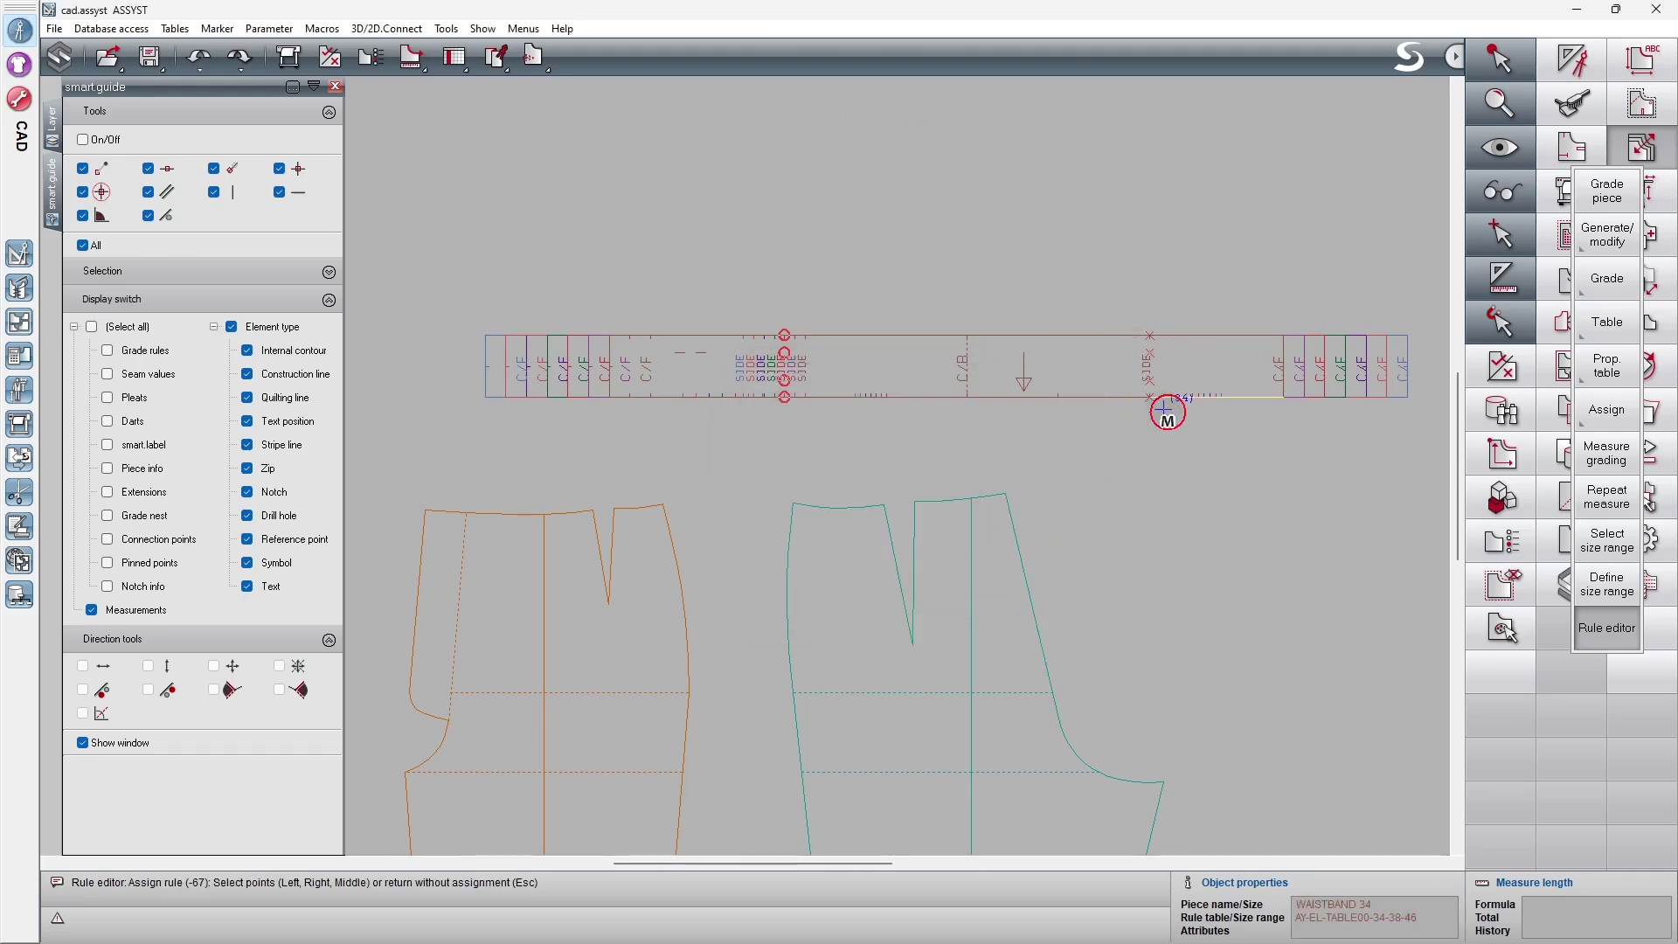
left_click(1149, 385)
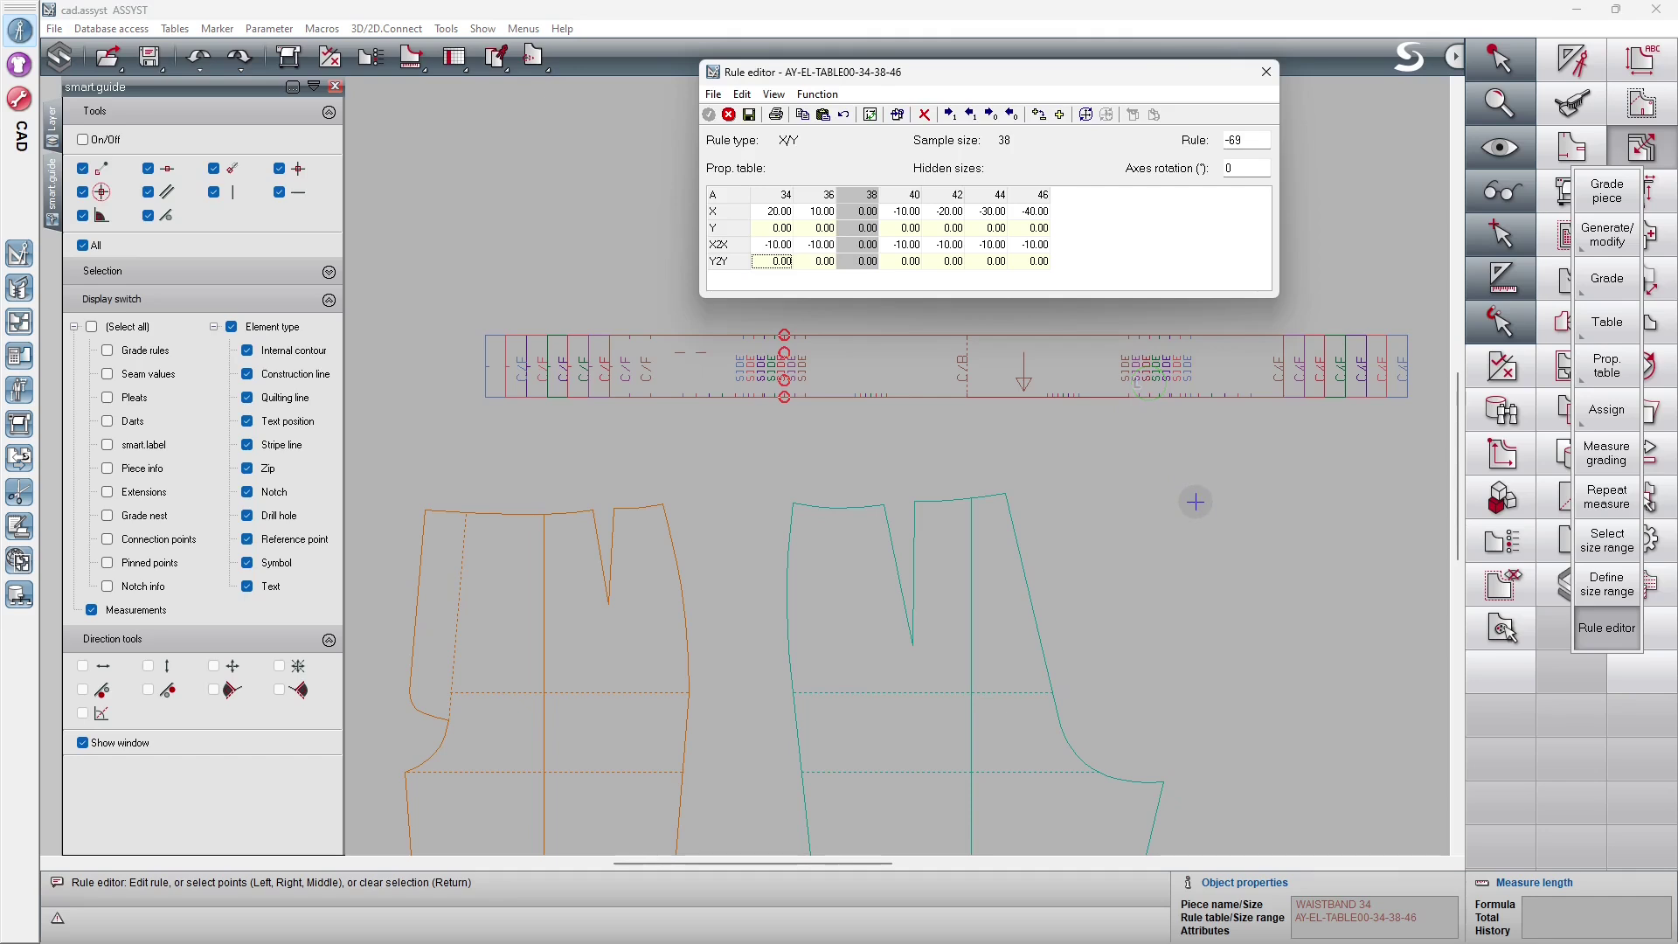
left_click(1267, 73)
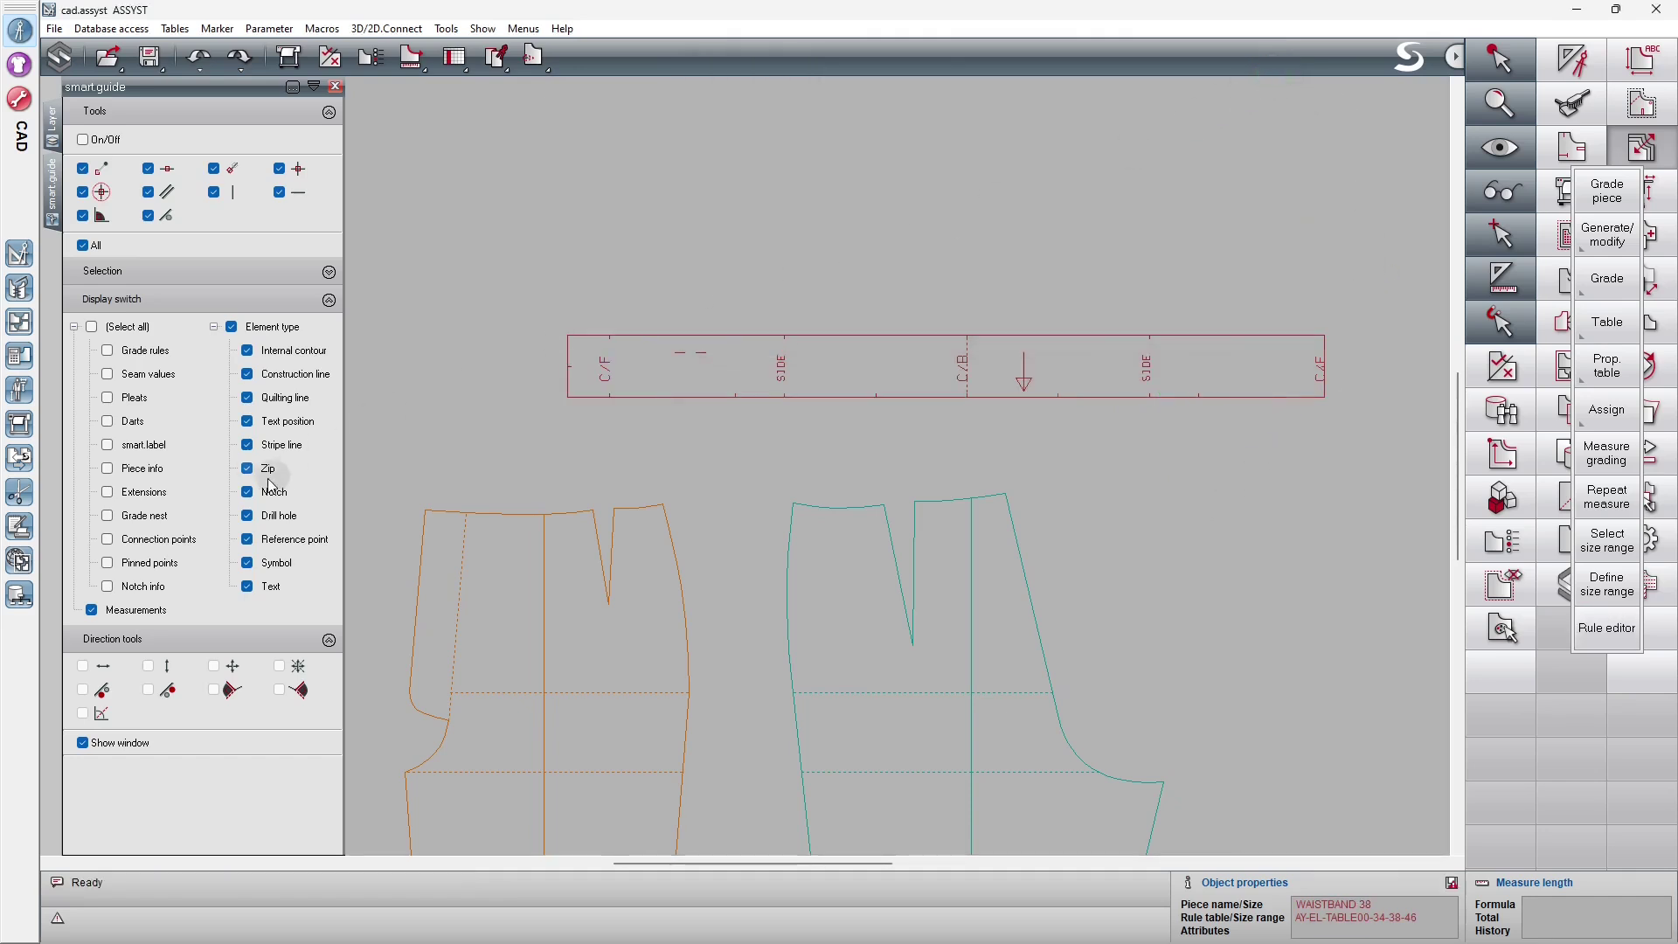
Show the grade nest to examine how the waistband notches grade across the sizes, and hide it again
left_click(165, 517)
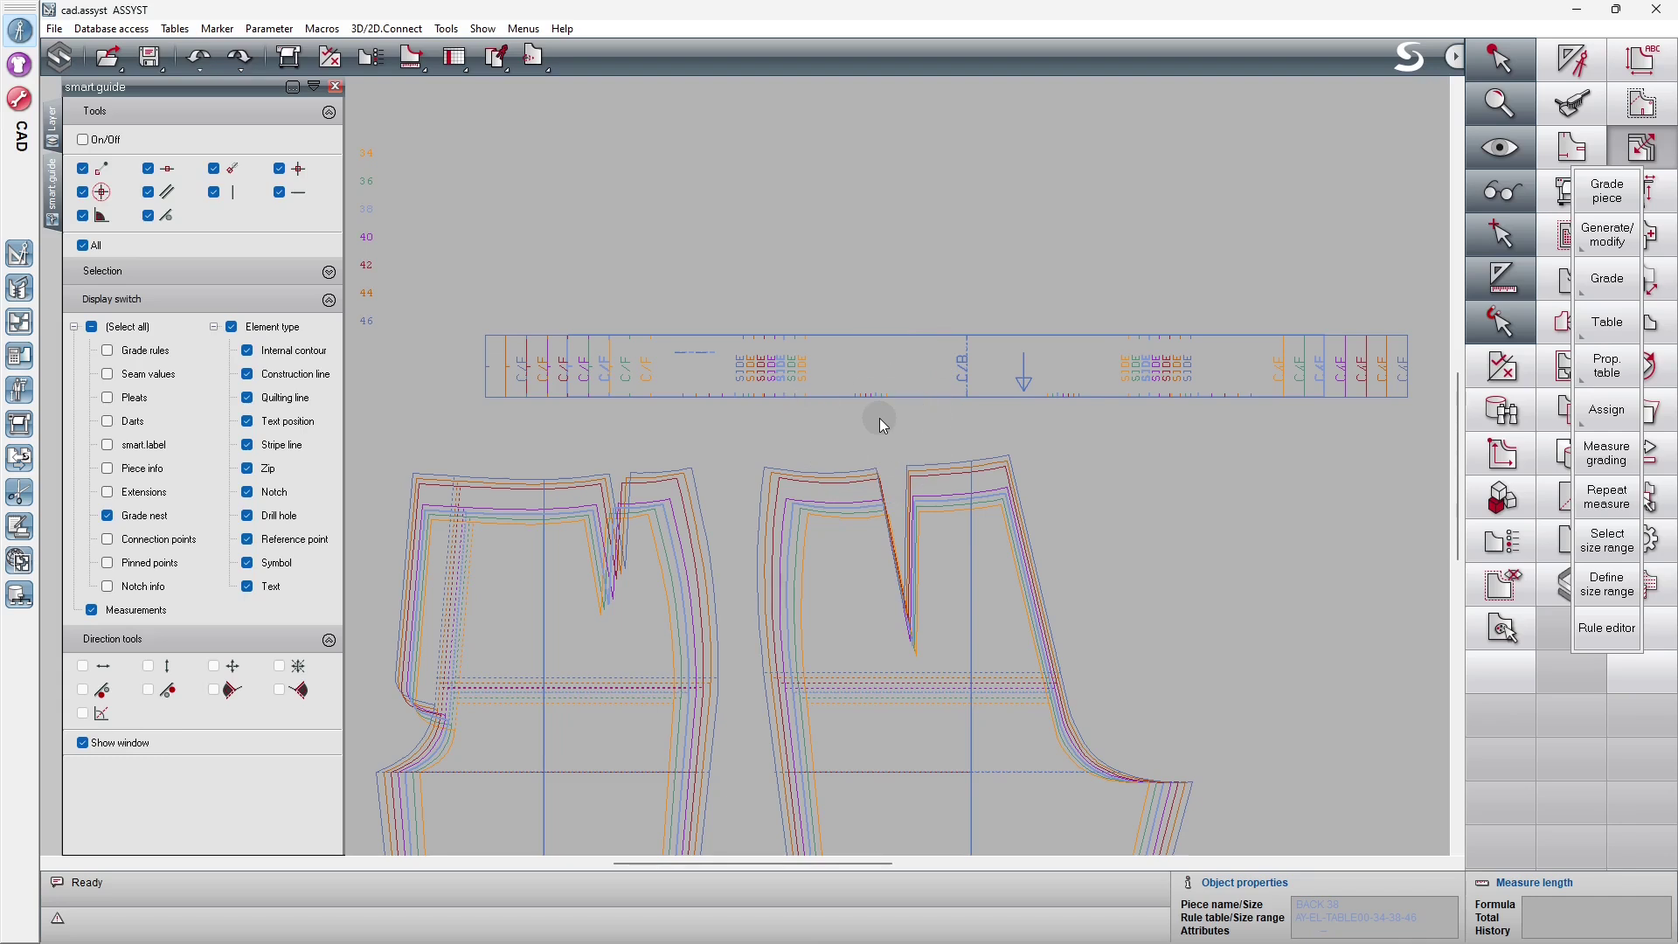
left_click(949, 419)
left_click(1076, 421)
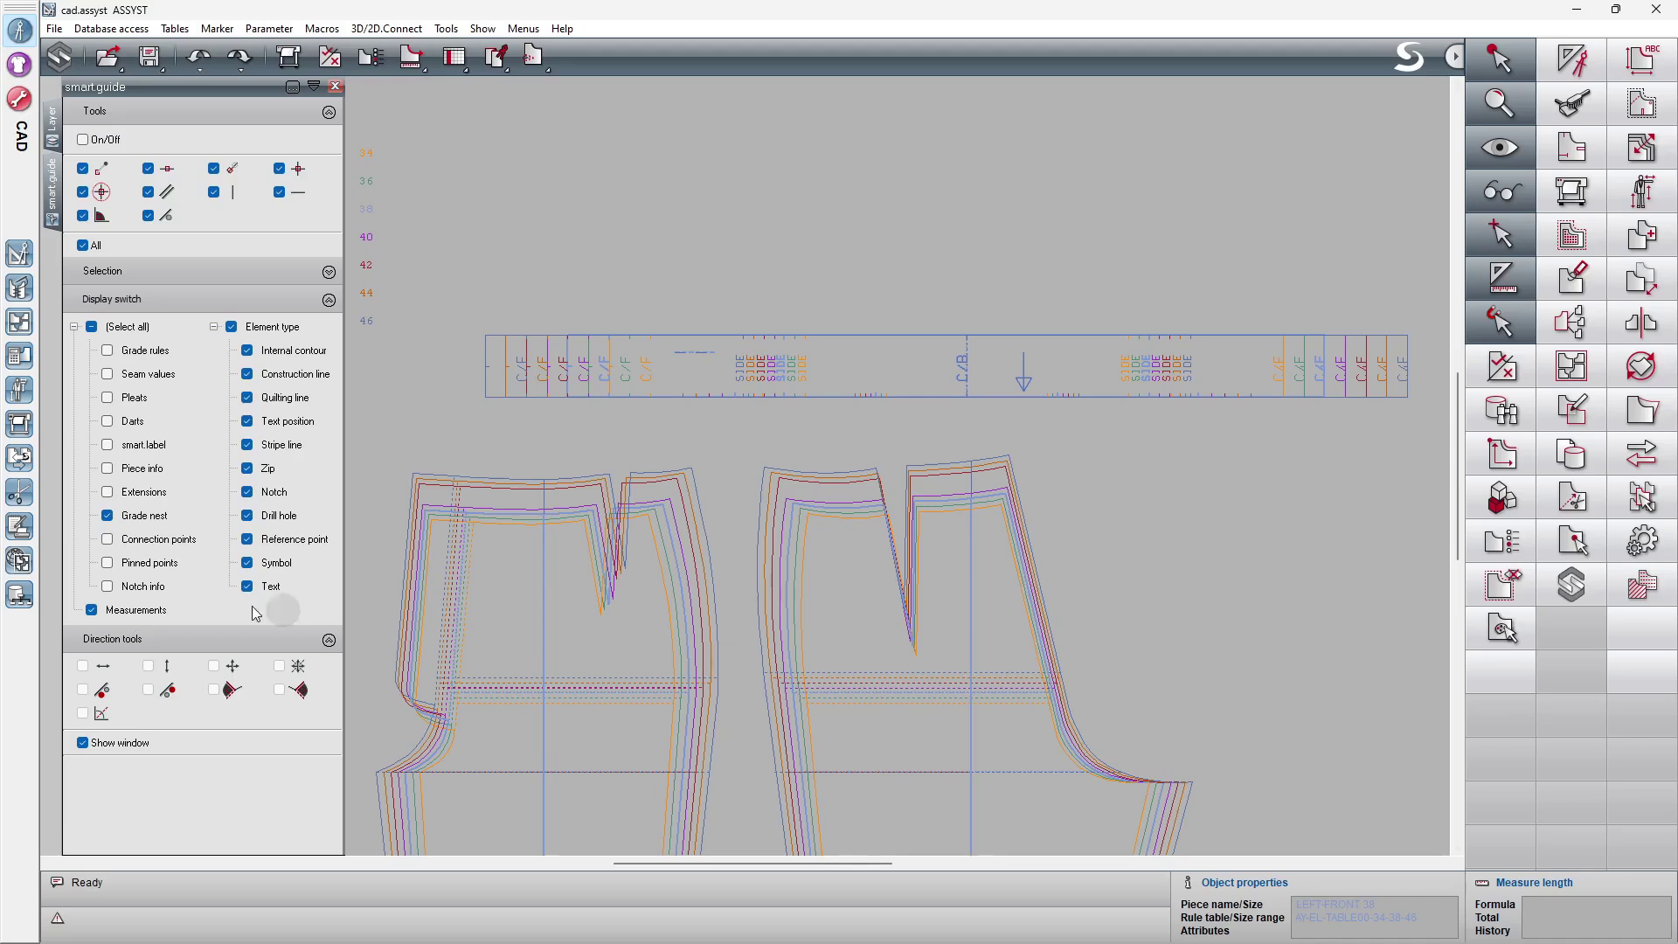
left_click(108, 515)
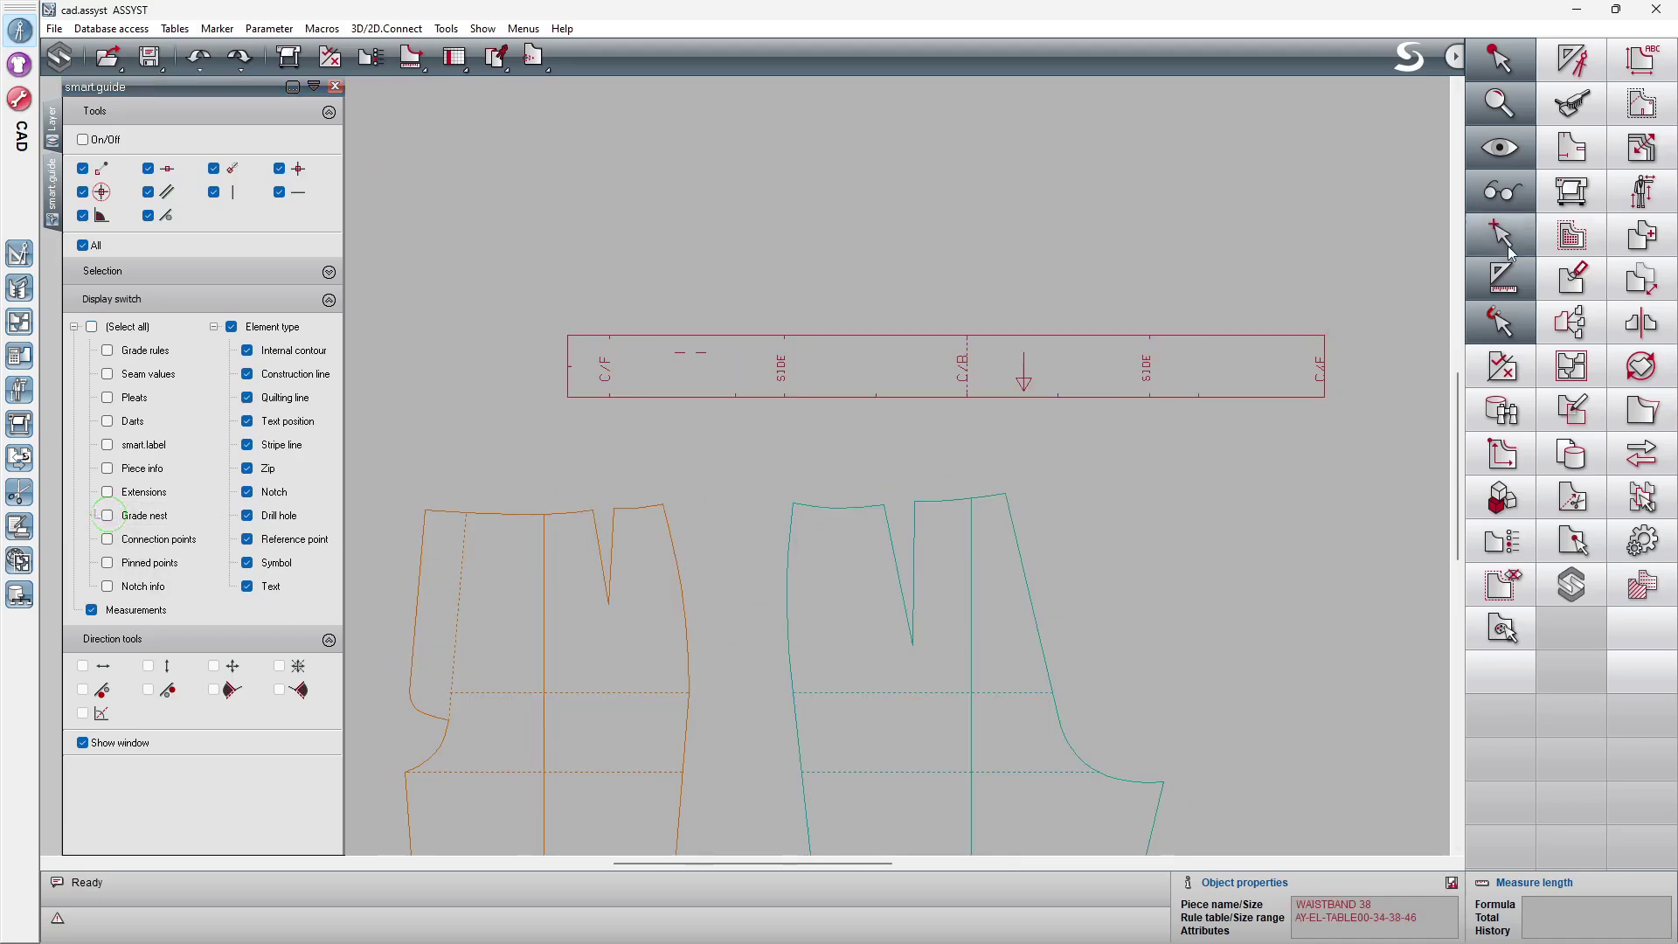
Measure the grading of the front's two waist segments against the waistband's lower edge between C/F and SIDE
left_click(1642, 147)
left_click(1613, 452)
left_click(637, 490)
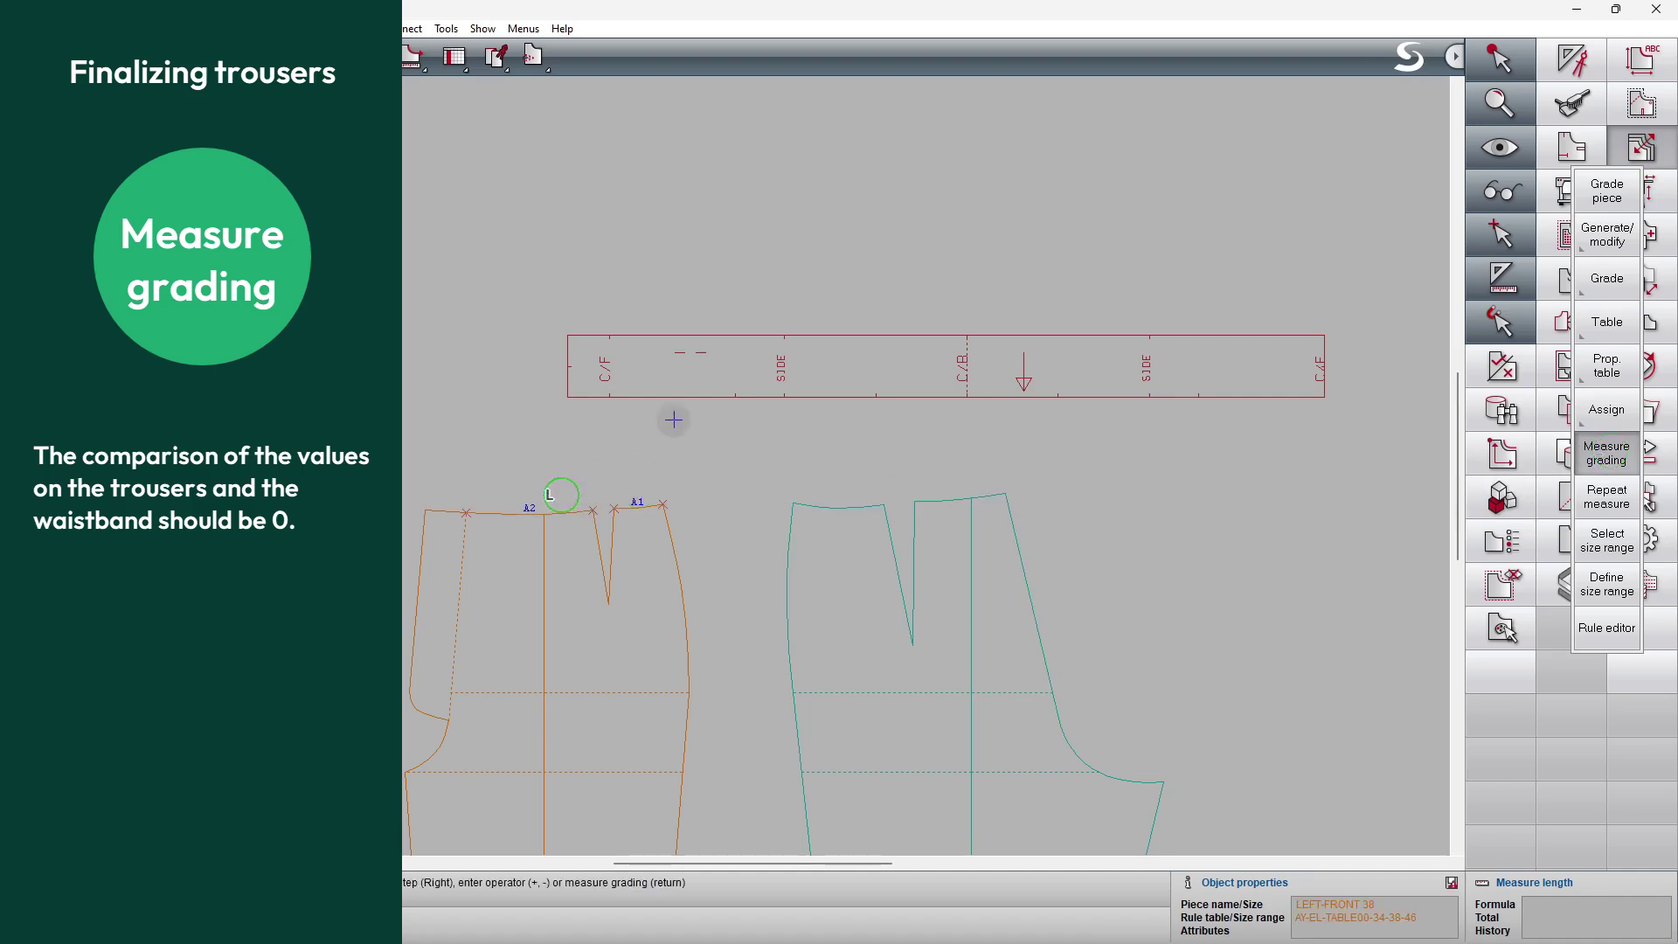
left_click(694, 414)
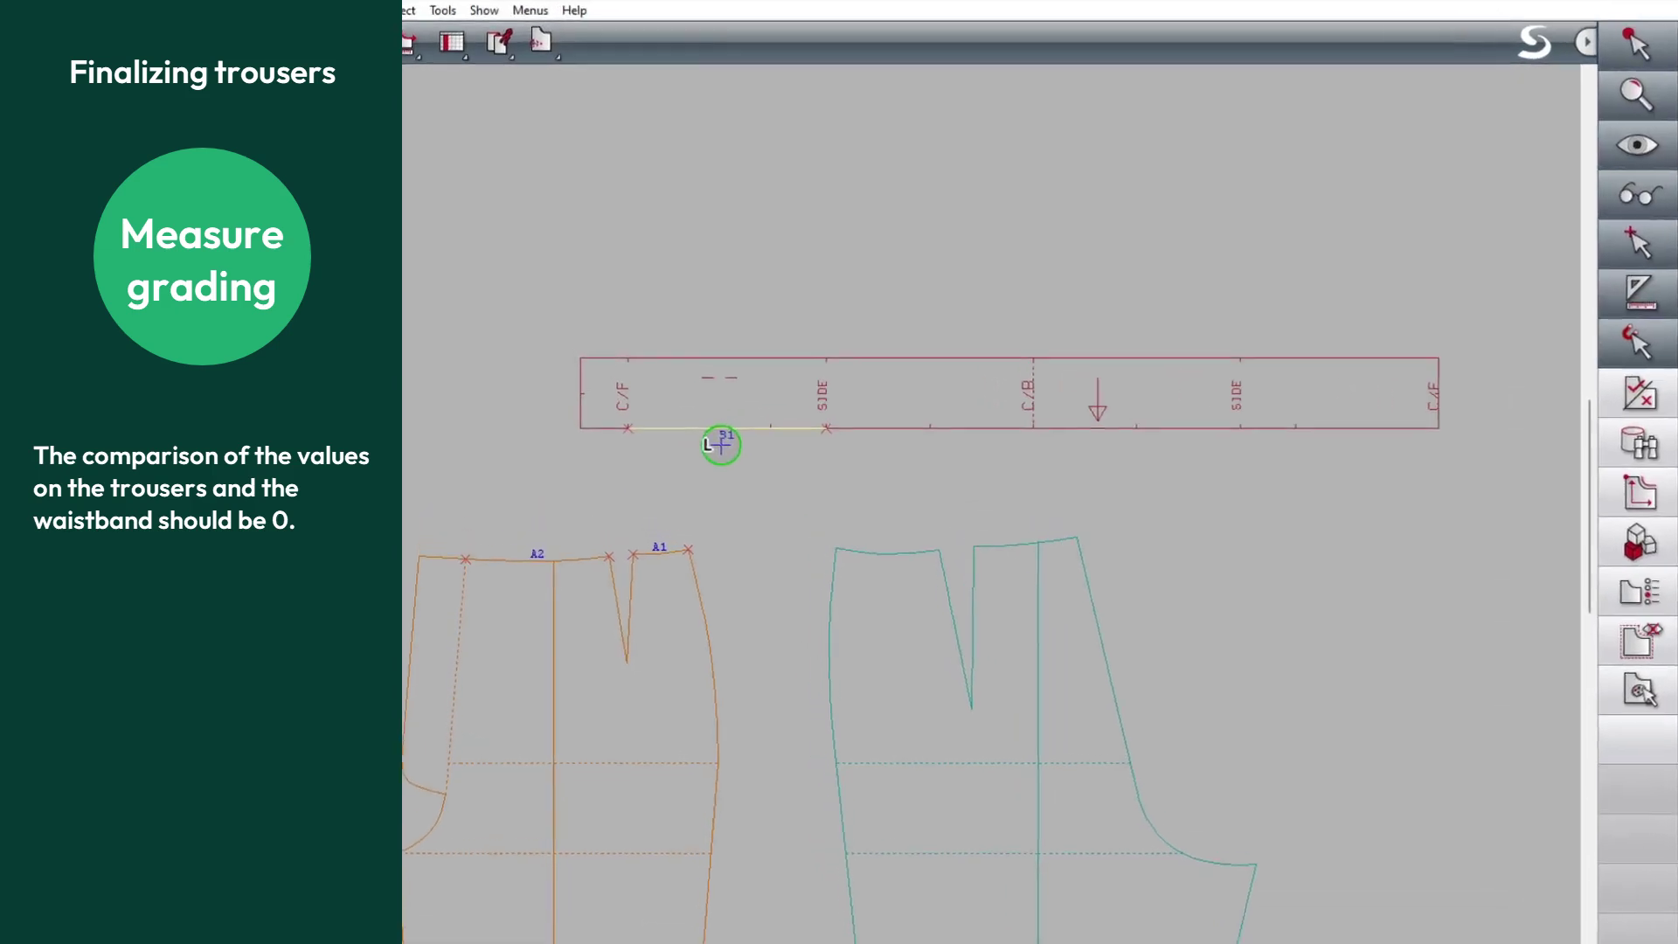
right_click(874, 614)
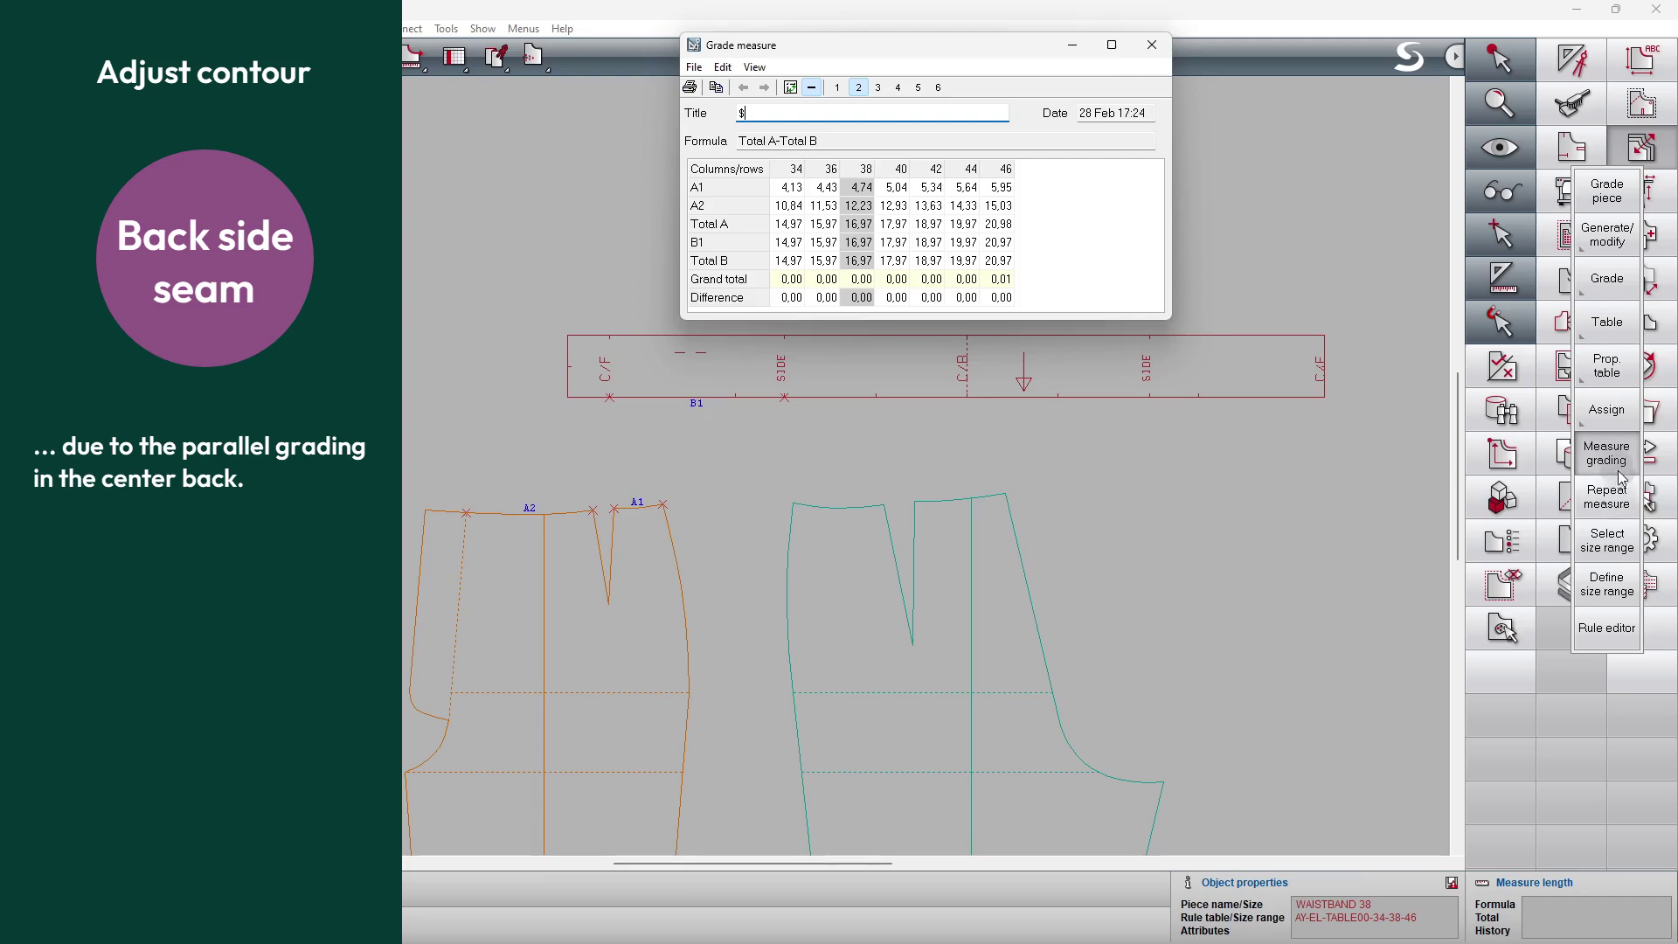
Measure the grading of the back's waist segments against the waistband's lower edge between SIDE and C/B
left_click(1623, 479)
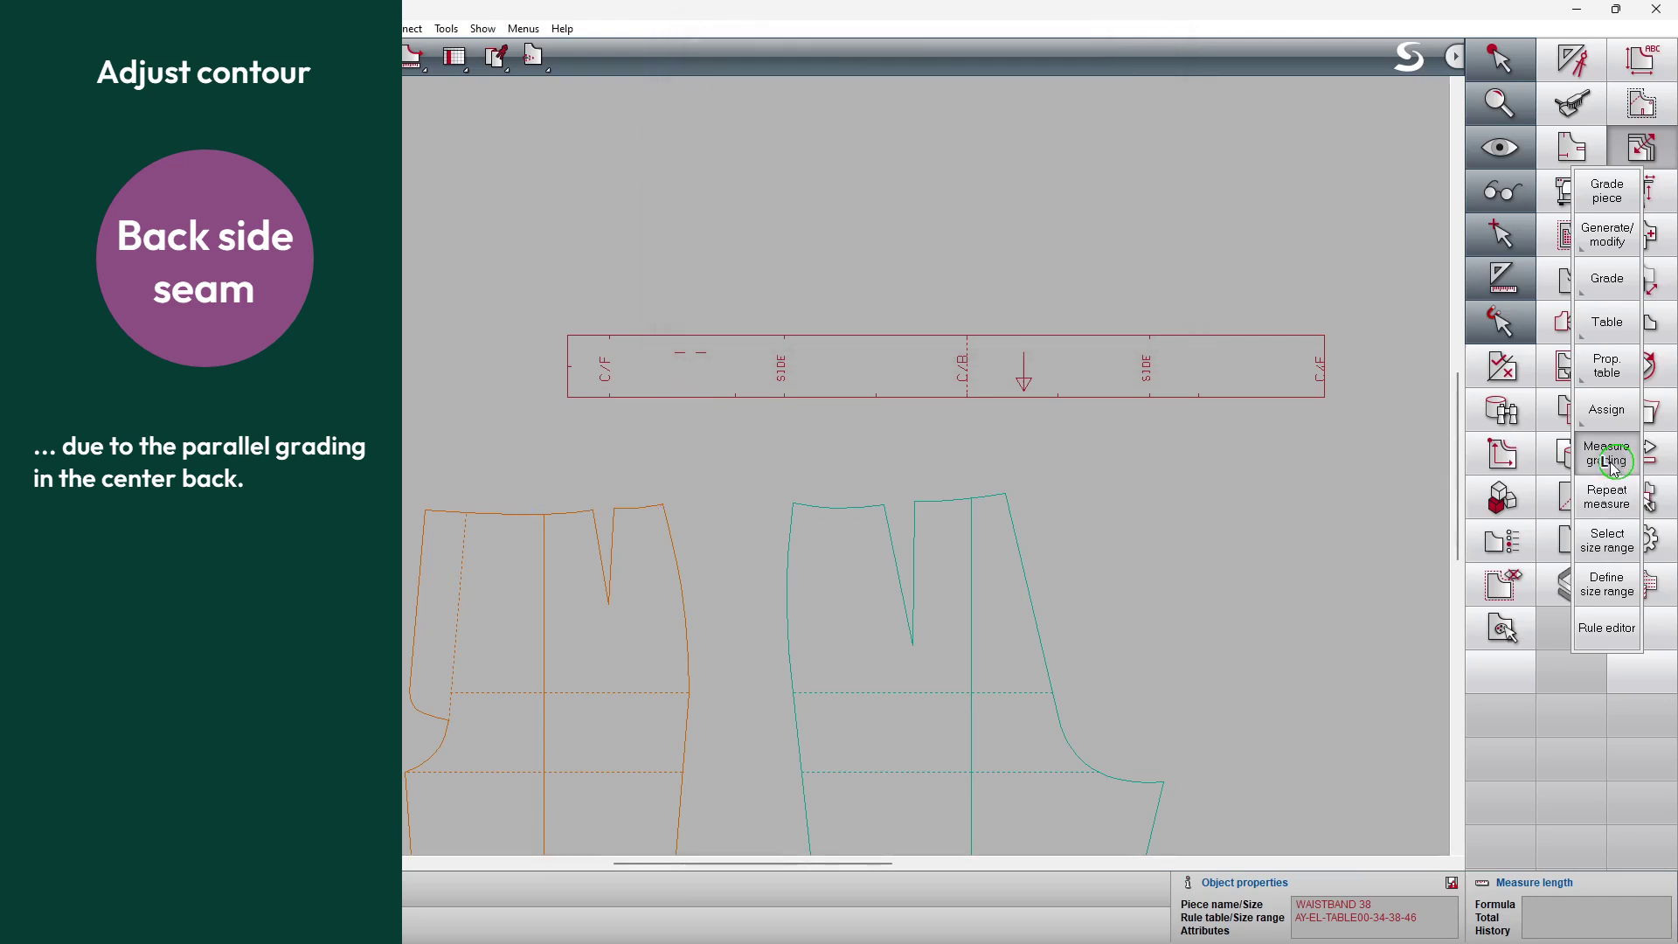
left_click(941, 481)
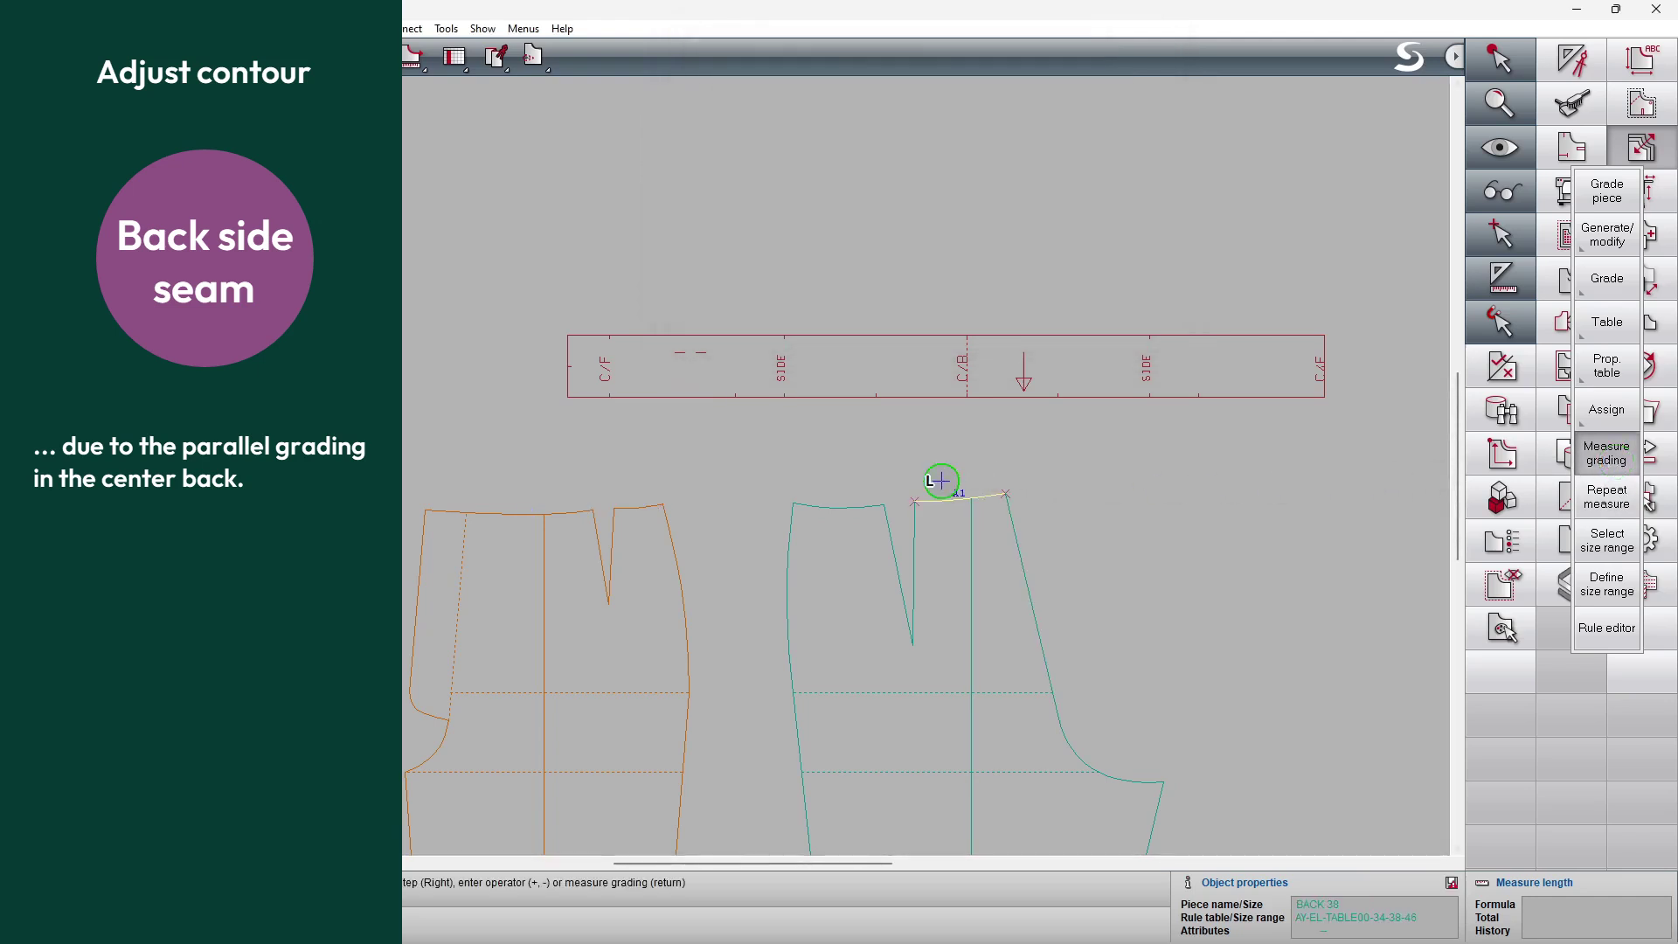
left_click(906, 415)
key("Return")
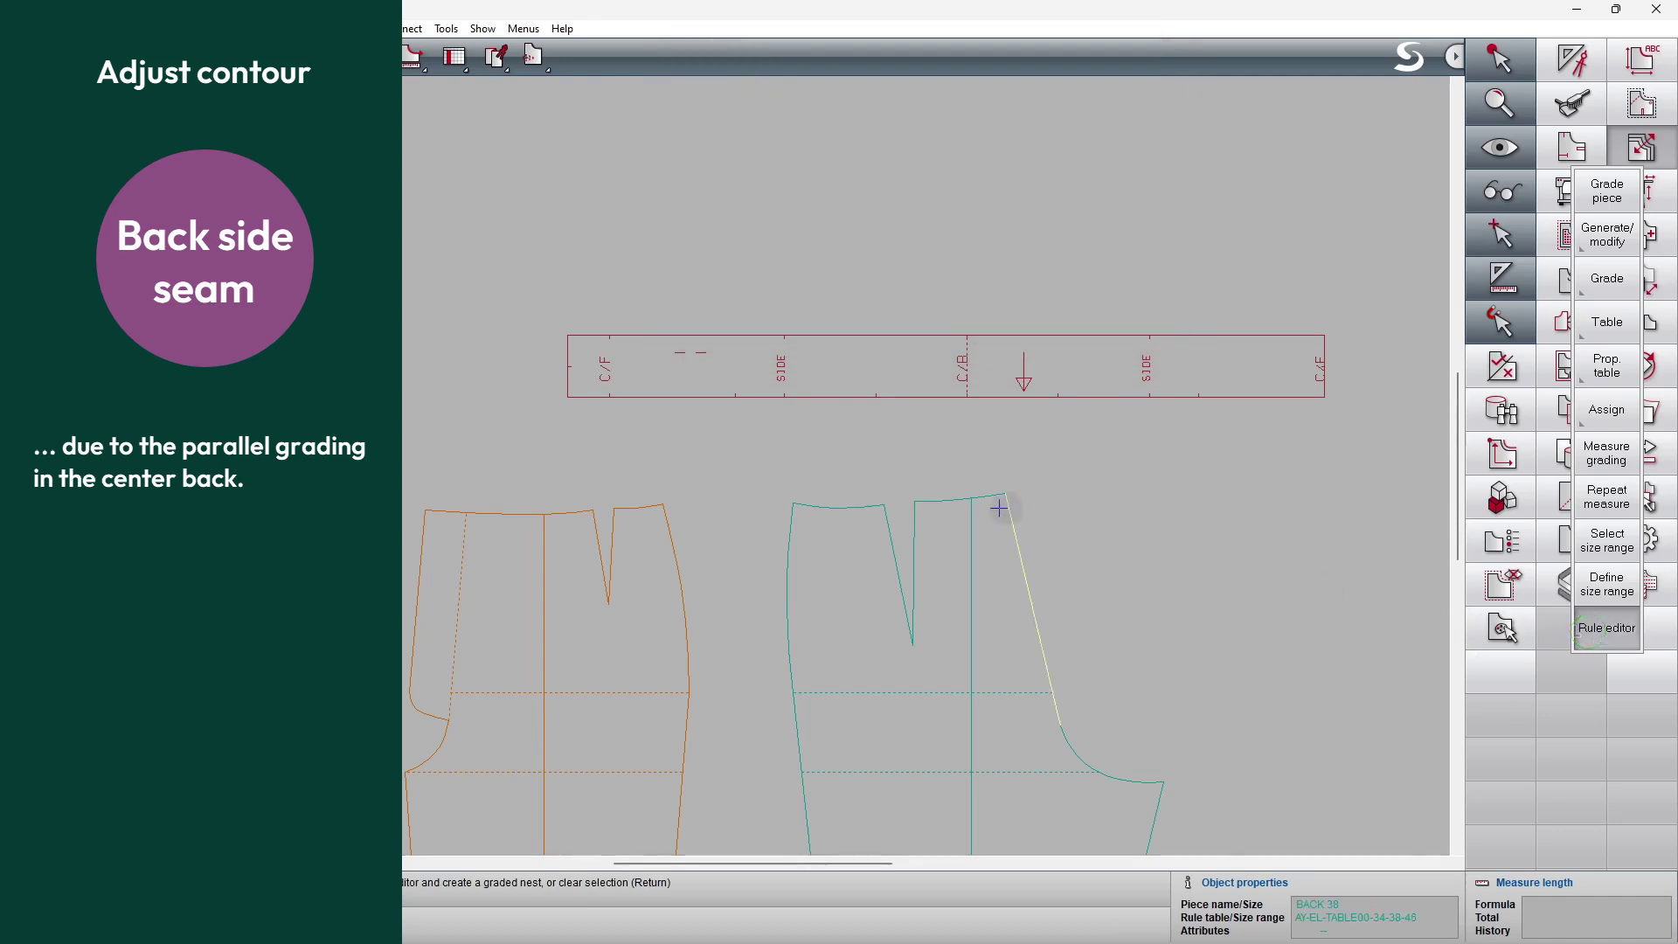
Stack the back piece's sizes at its side-seam waist point and set the point's X2X grading to -1.2 for all sizes
left_click(793, 502)
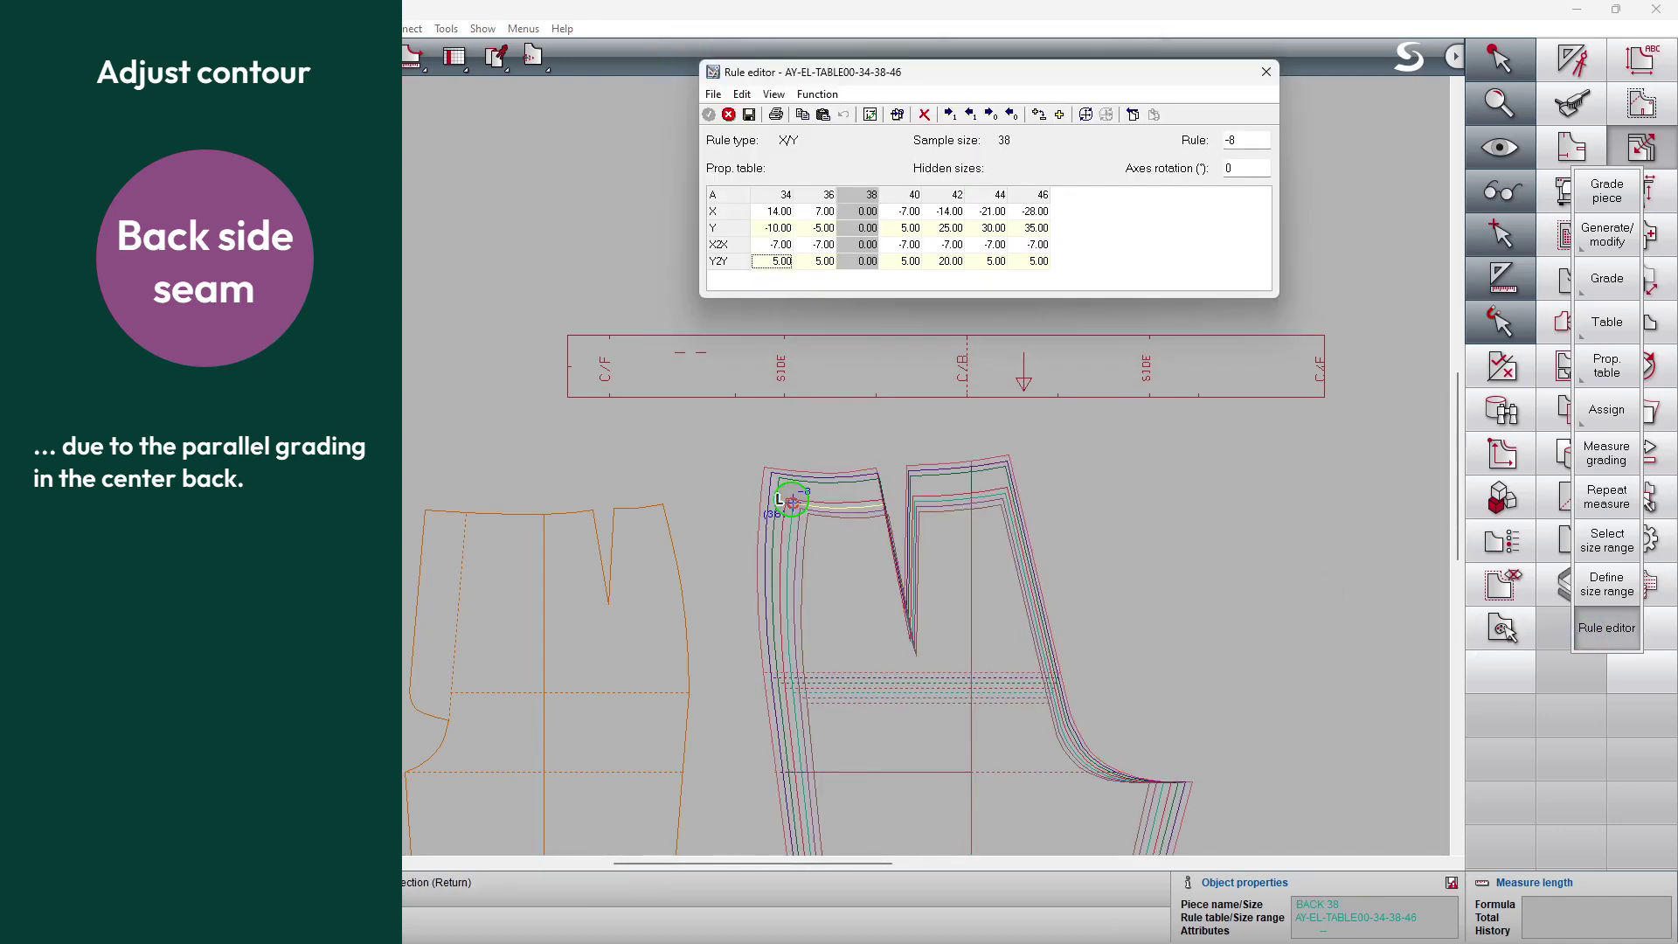
left_click(1133, 115)
left_click(792, 502)
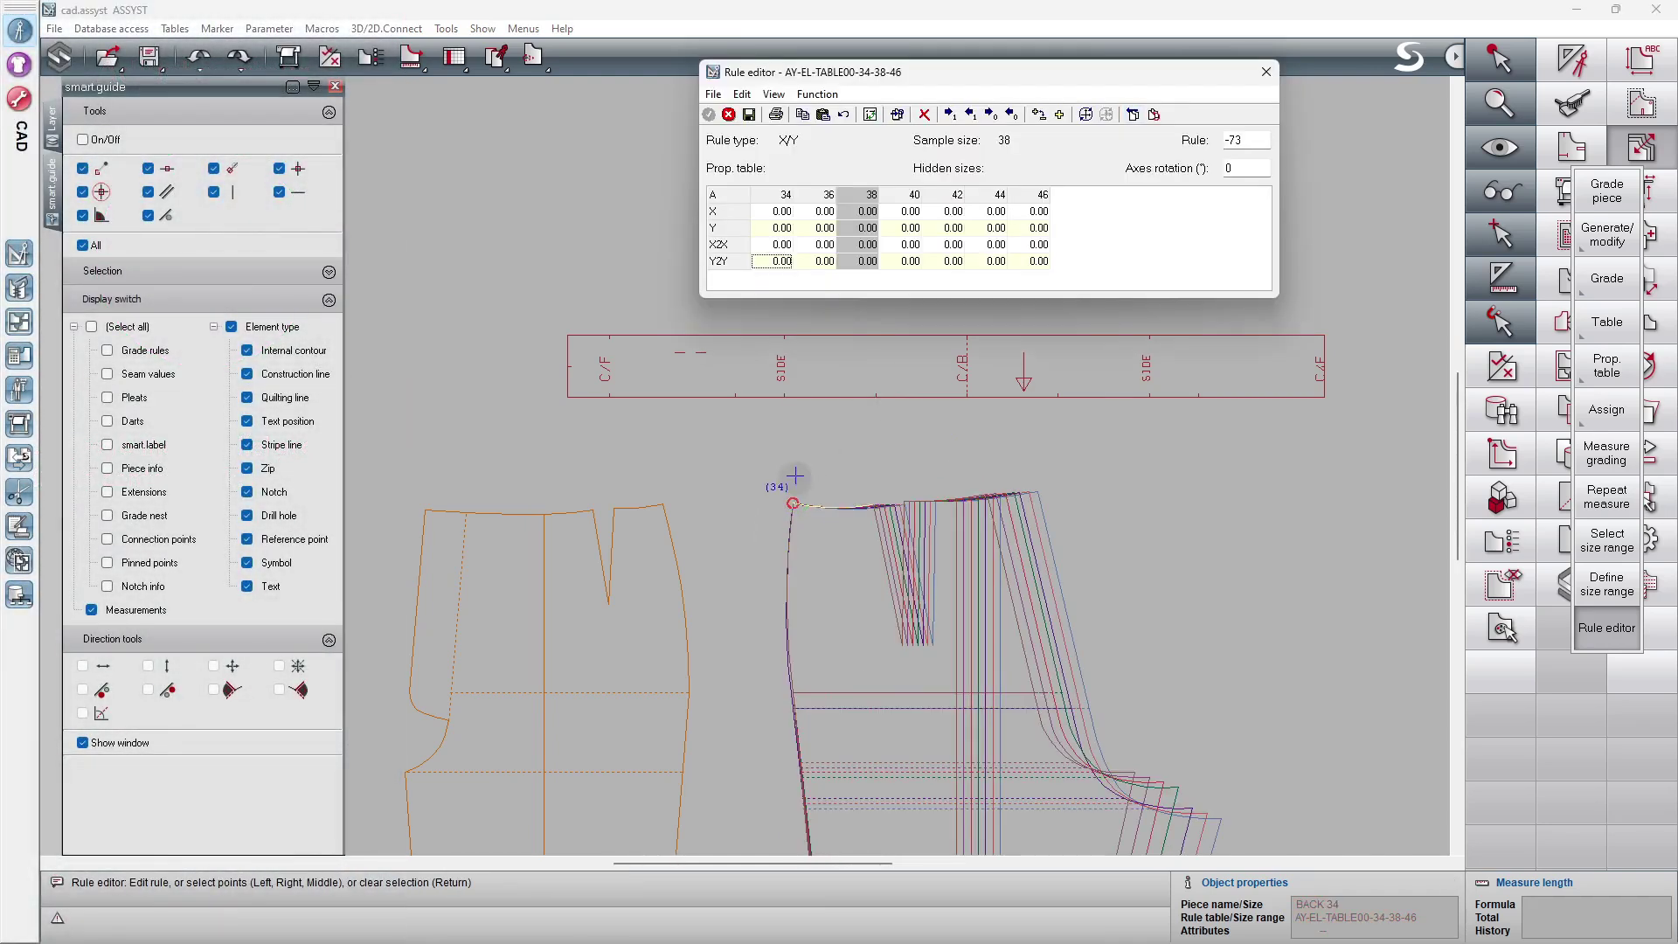
left_click(773, 245)
left_click_drag(773, 245, 1026, 251)
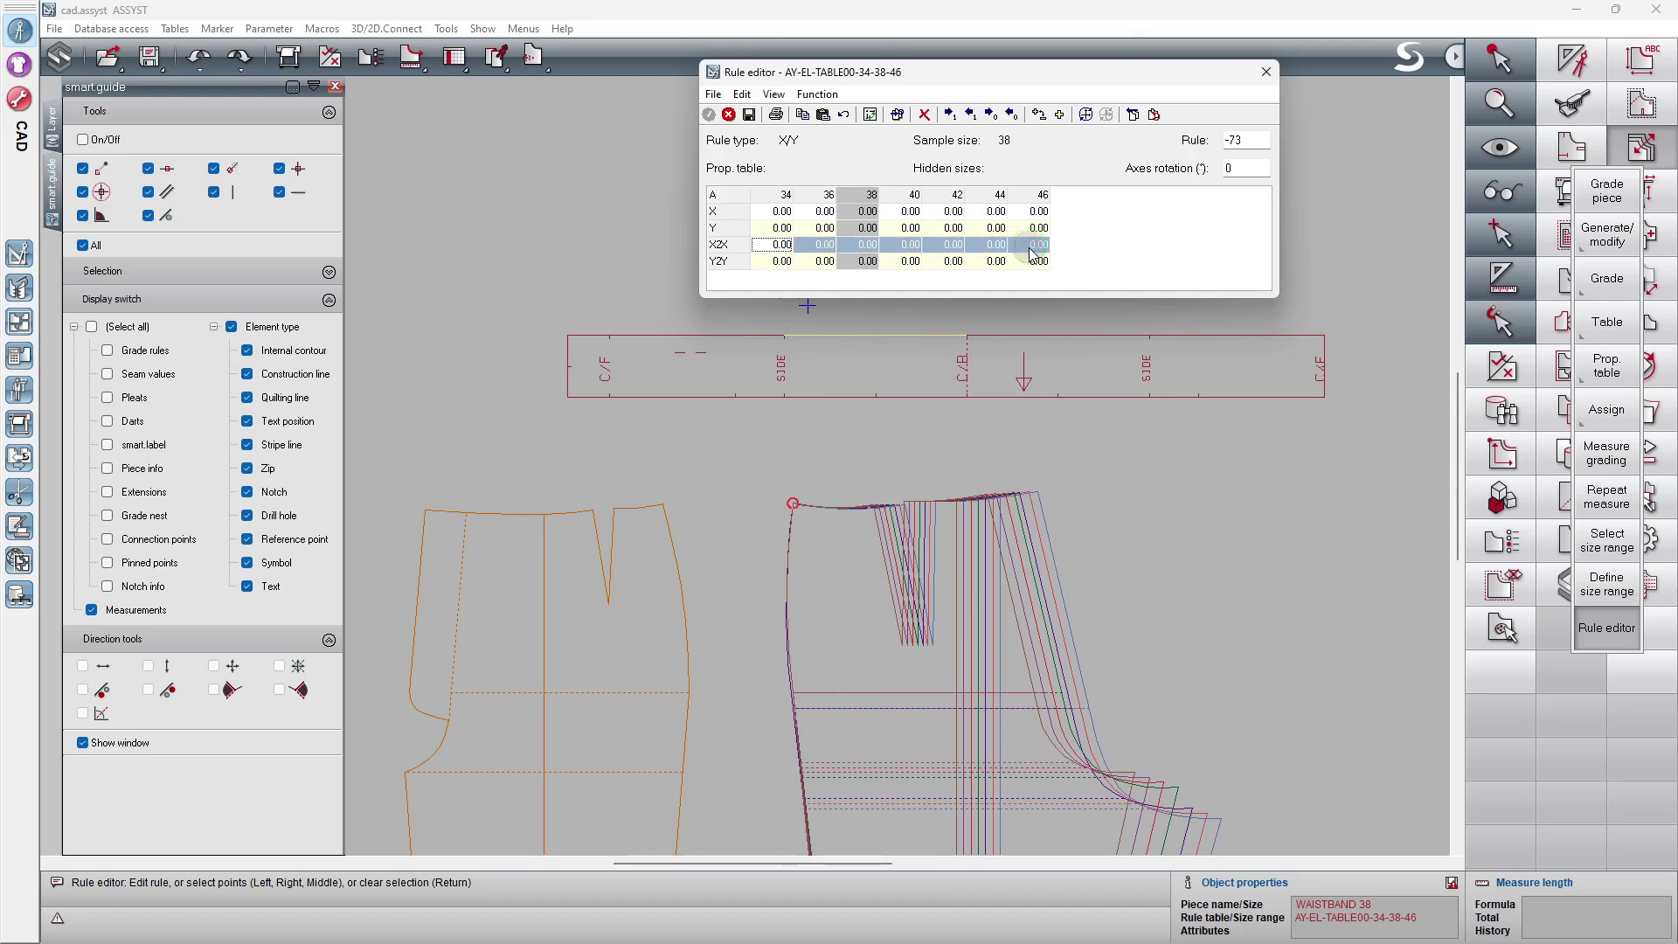
type("-1.2")
key("Return")
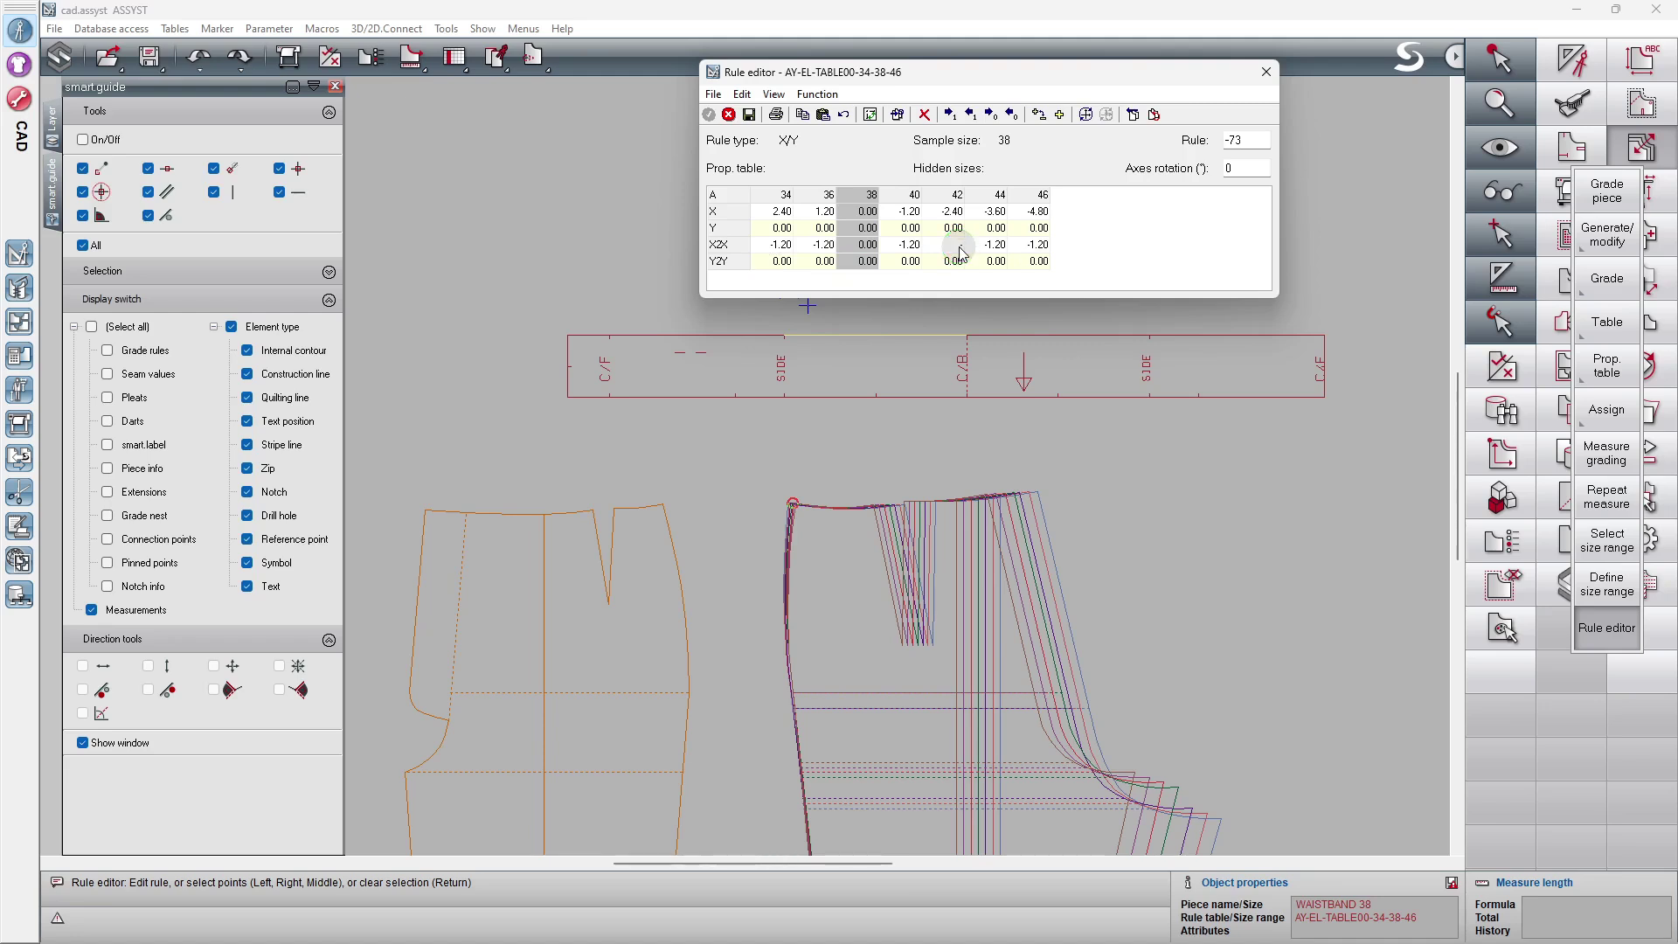
Set the side-seam waist point's X2X grading for size 42 to -4.7, reset the stack and close the rule editor
key("Return")
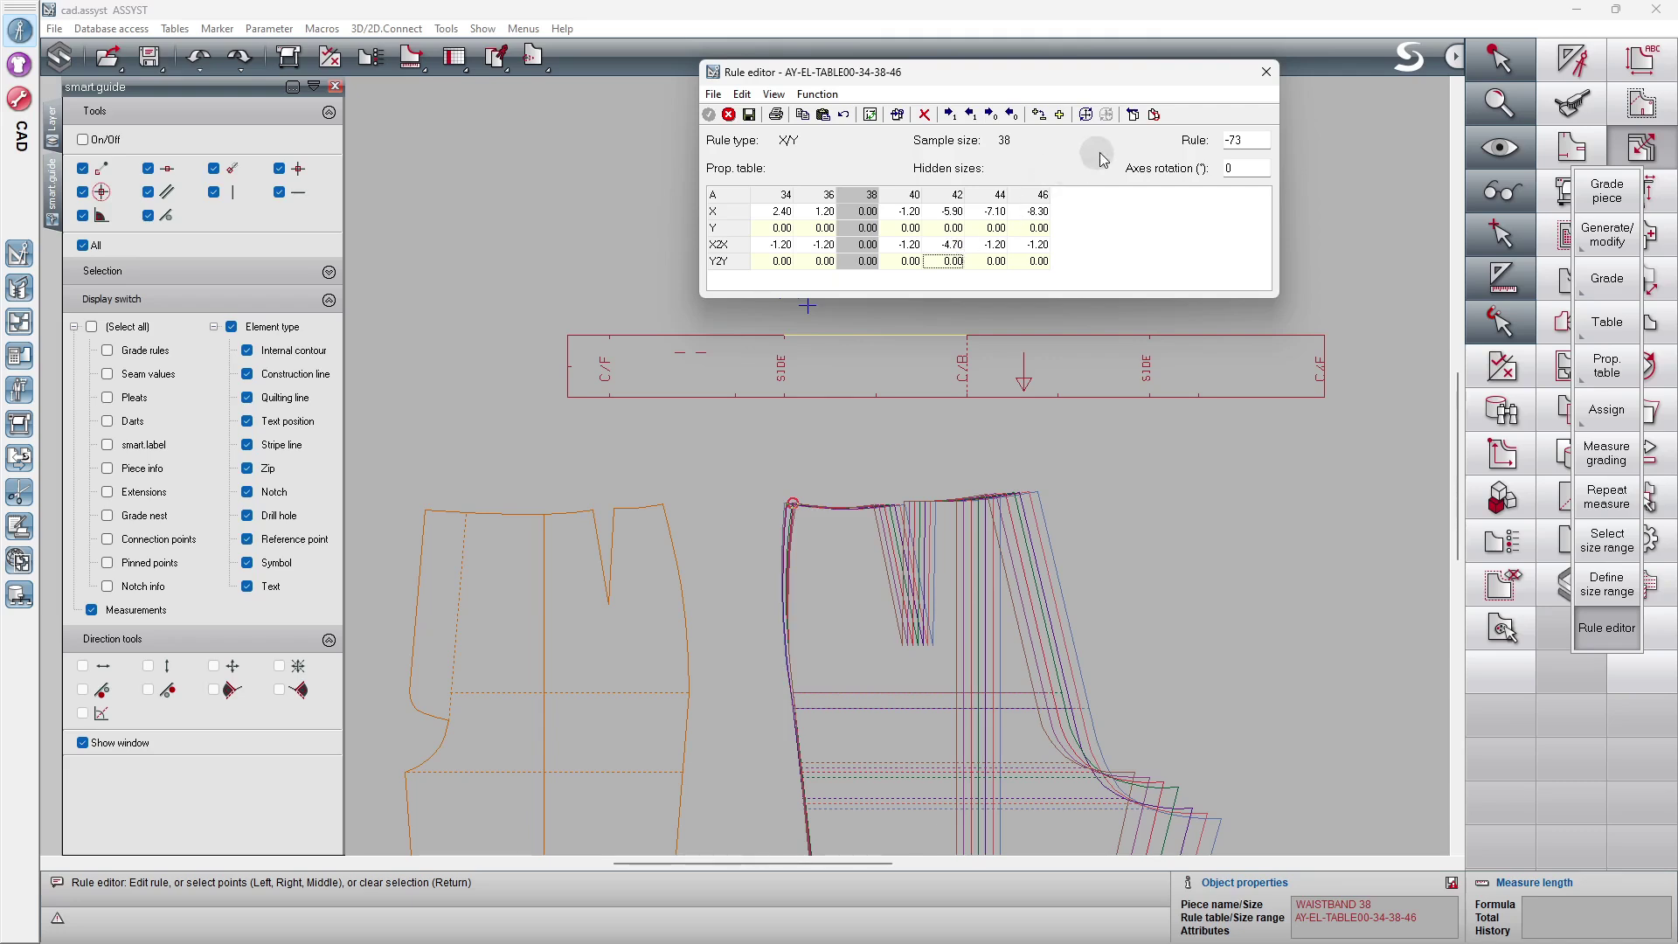
left_click(1155, 118)
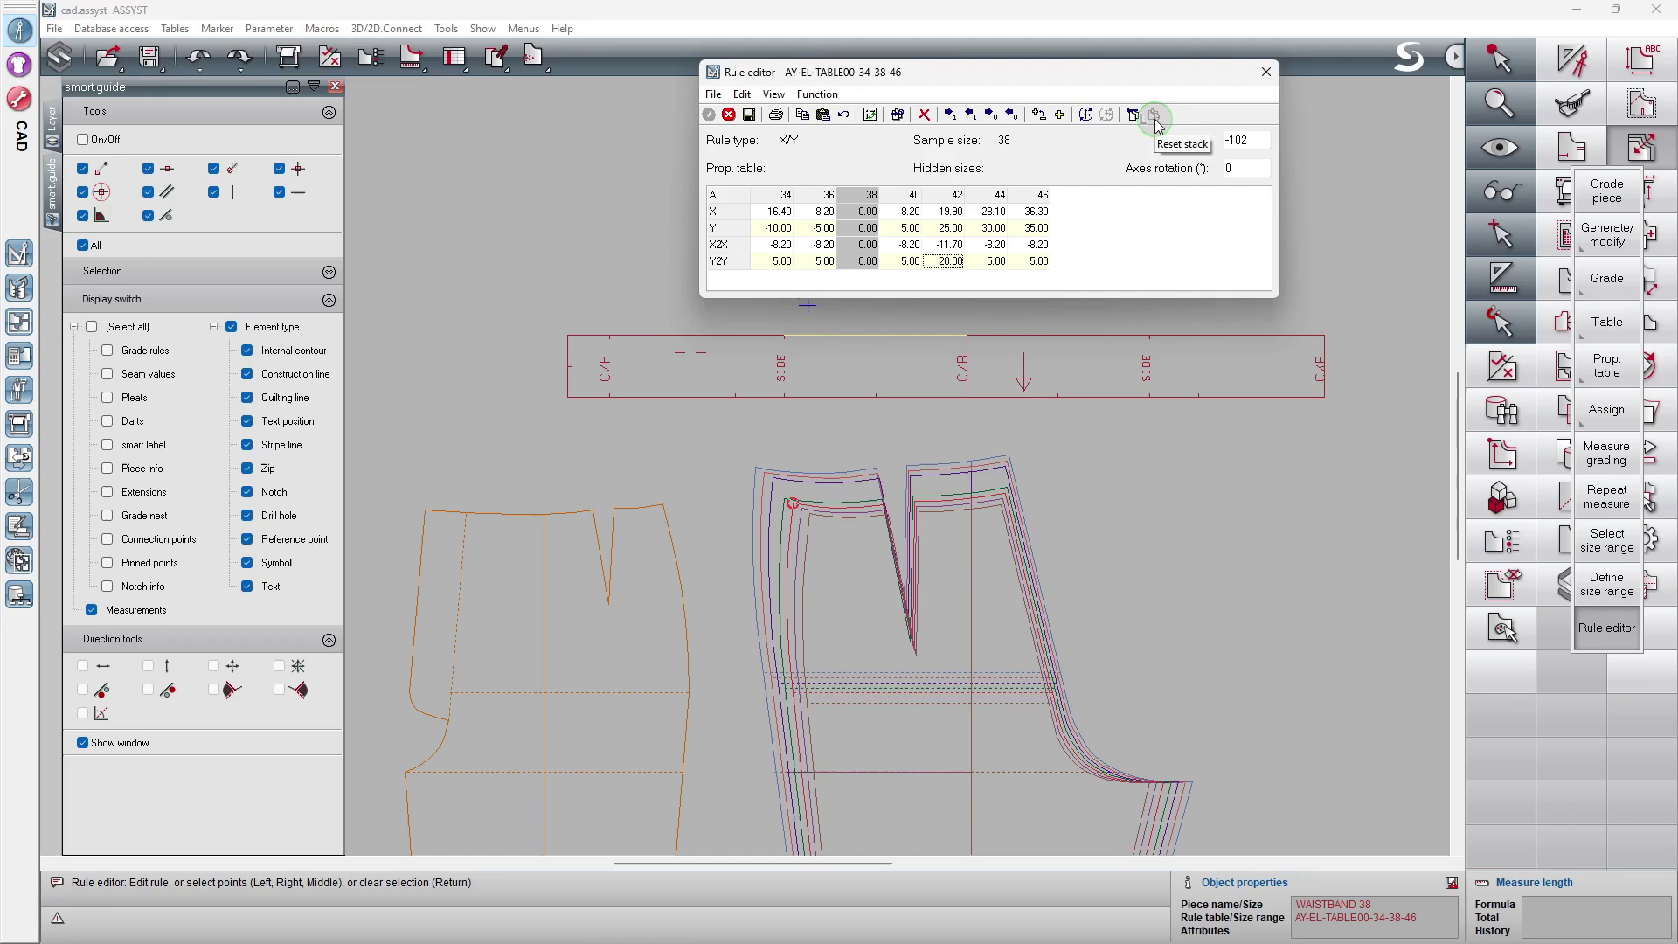
left_click(1264, 79)
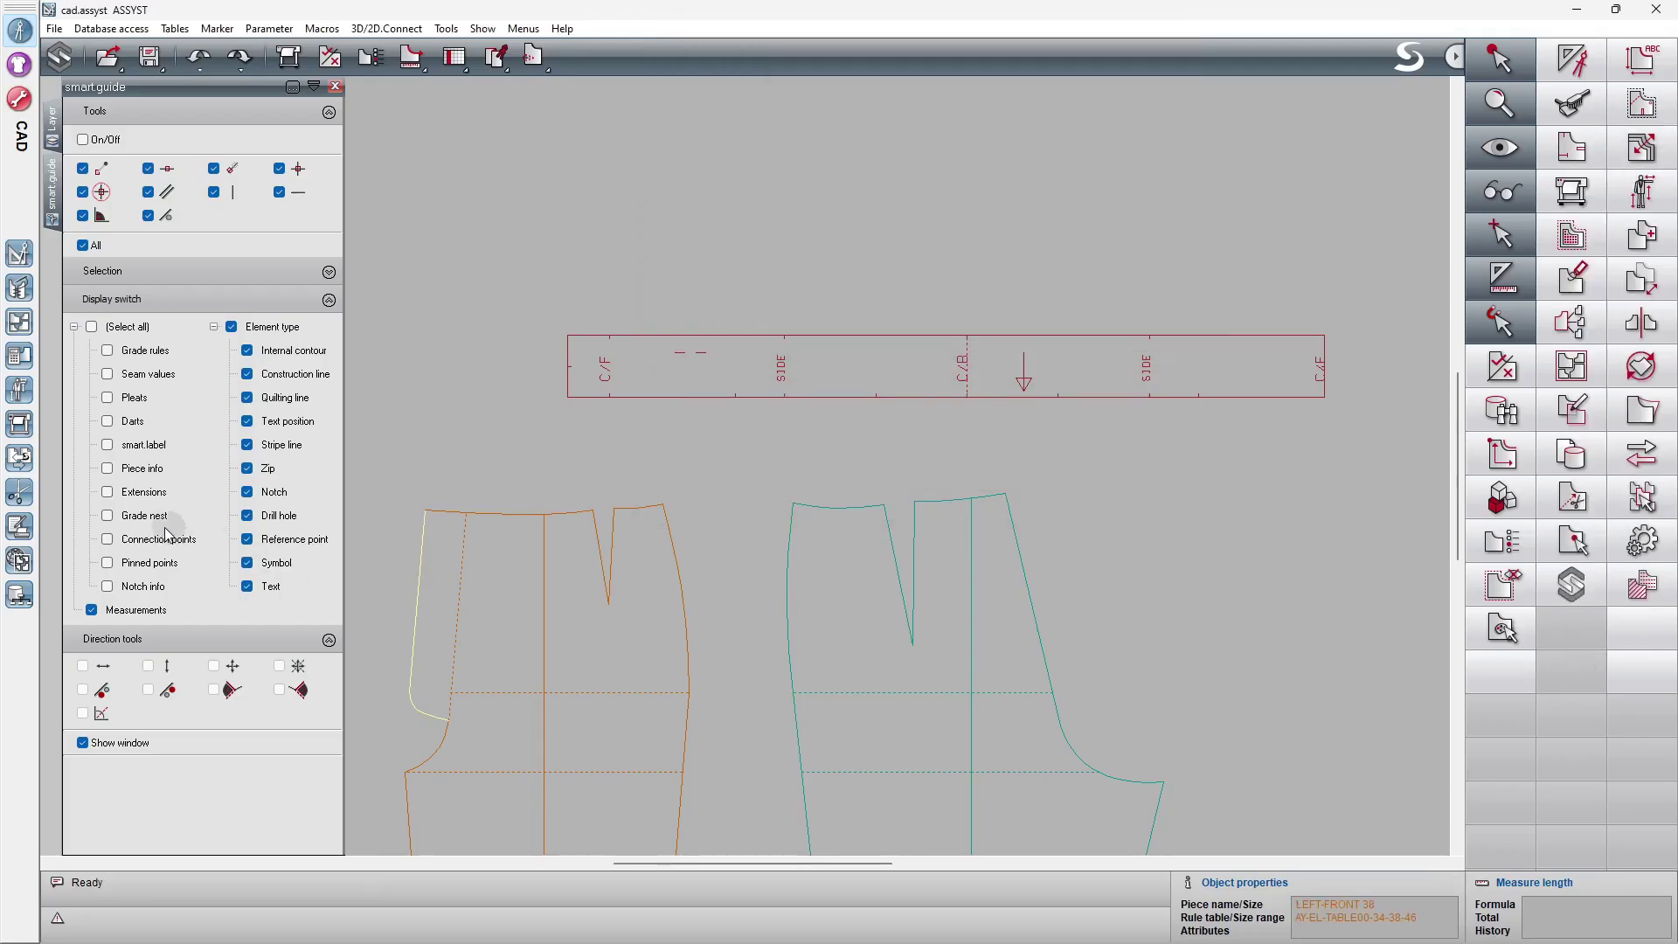
Show the grade nest and examine the graded side seams of the front and back at the waist
left_click(109, 516)
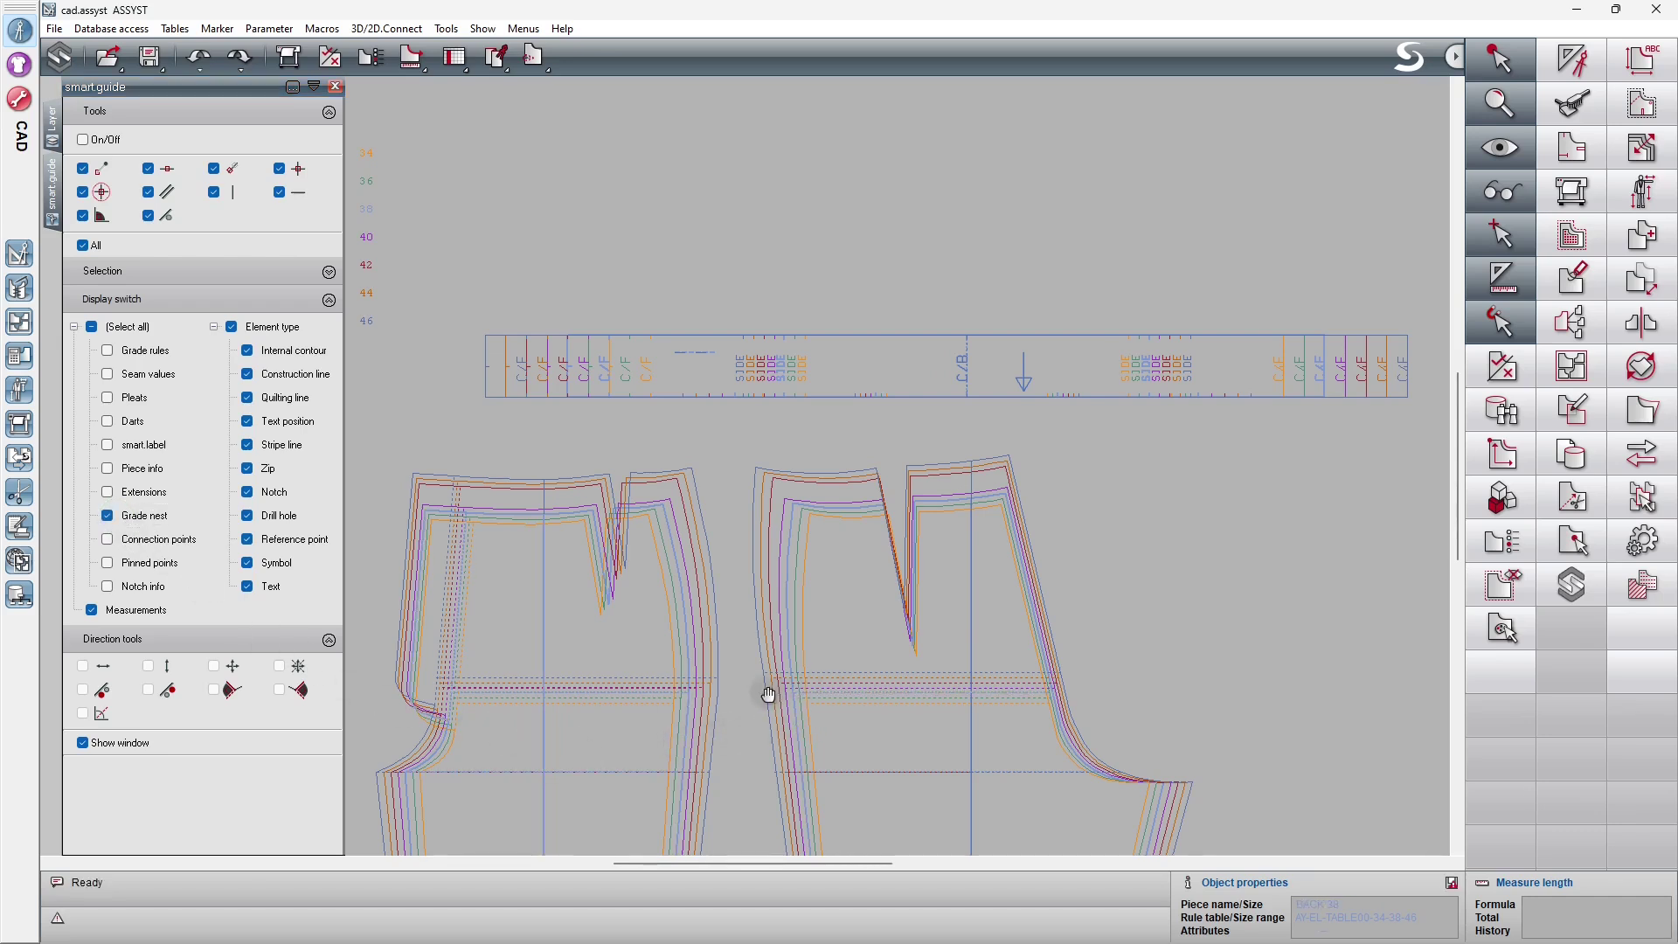
scroll(769, 695, "up", 5)
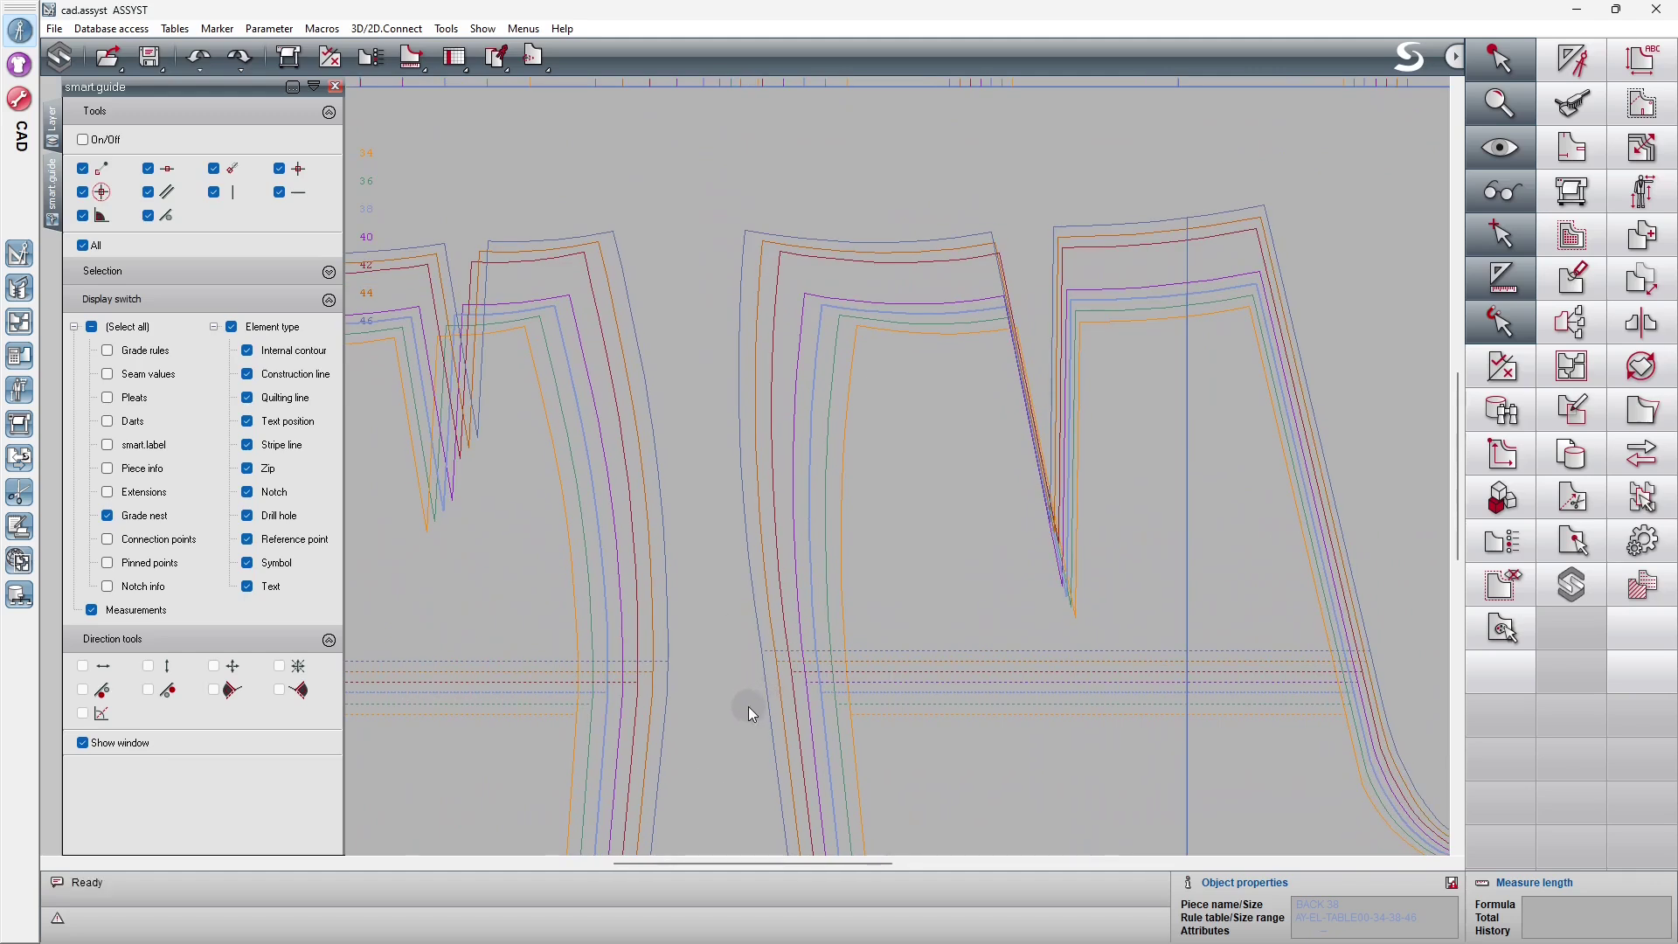
left_click(522, 638)
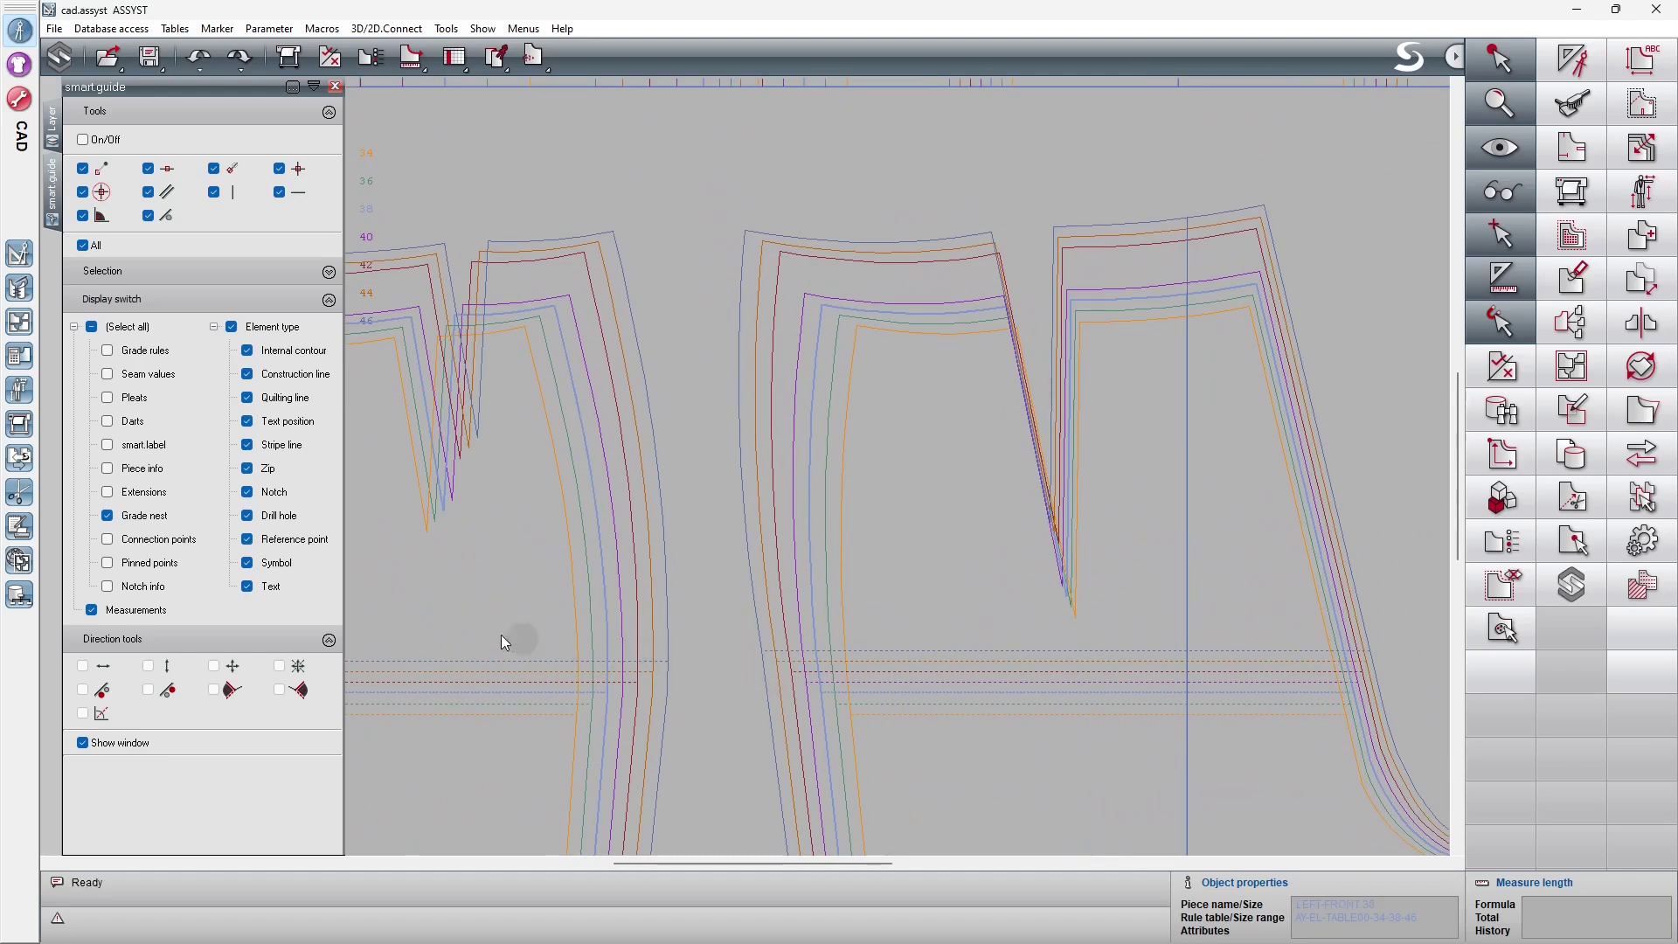
Hide the grade nest, show the data points, and open the grade rule of the back's side-seam curve point between waist and hip
left_click(116, 519)
left_click(1267, 453)
left_click(1652, 164)
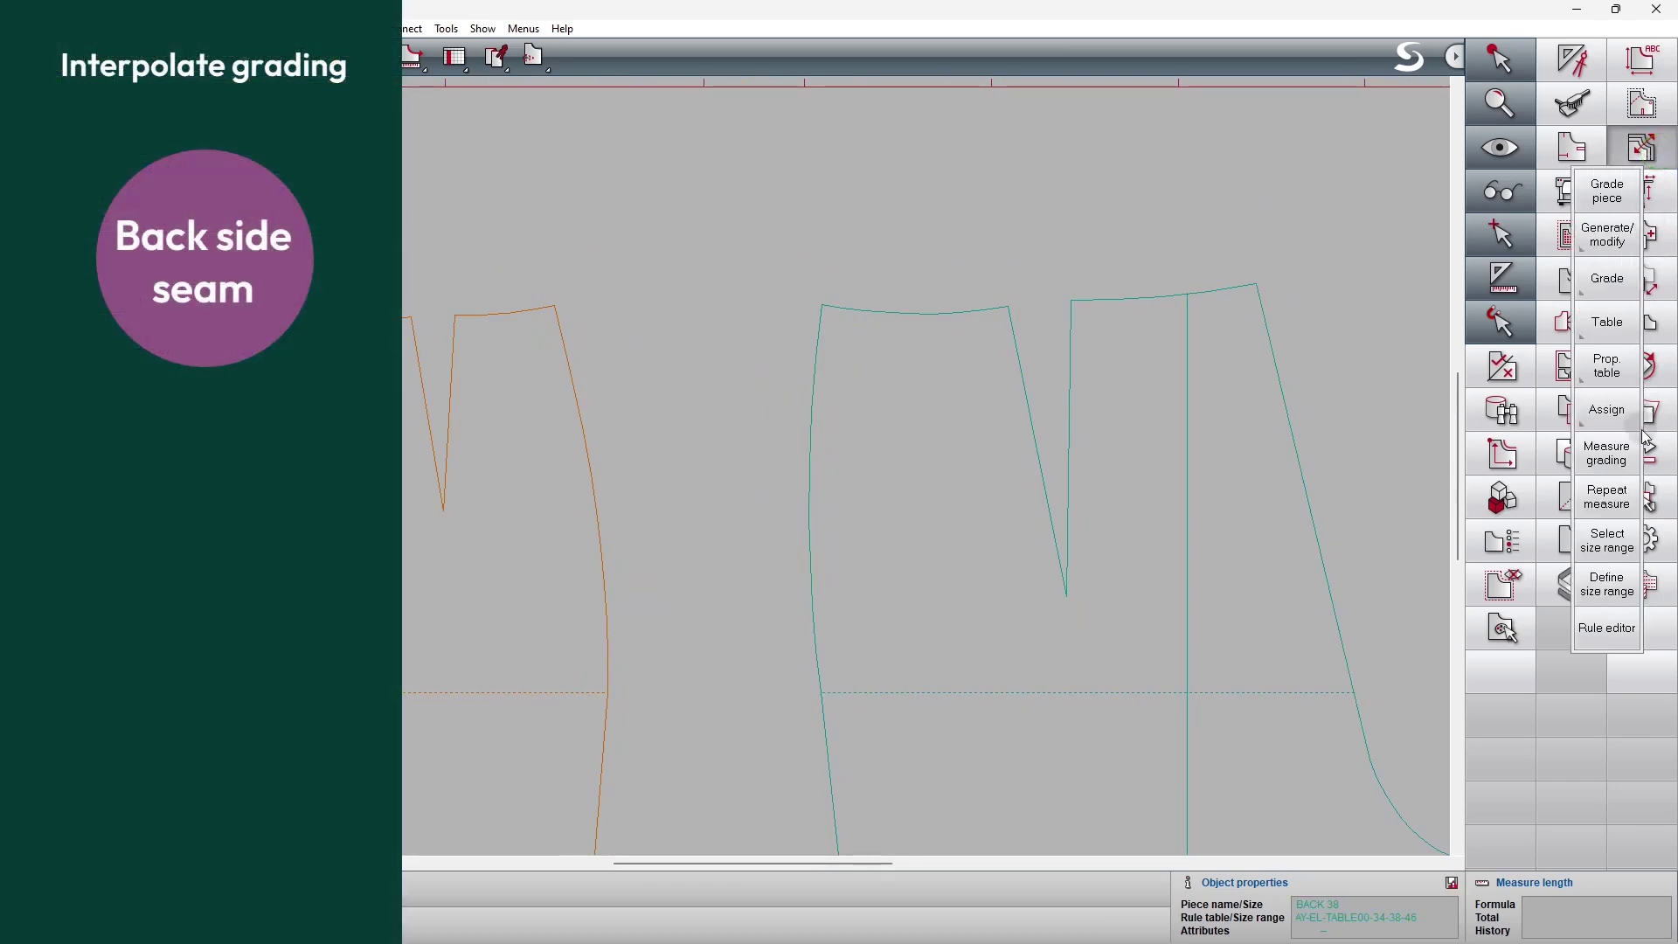
left_click(1624, 627)
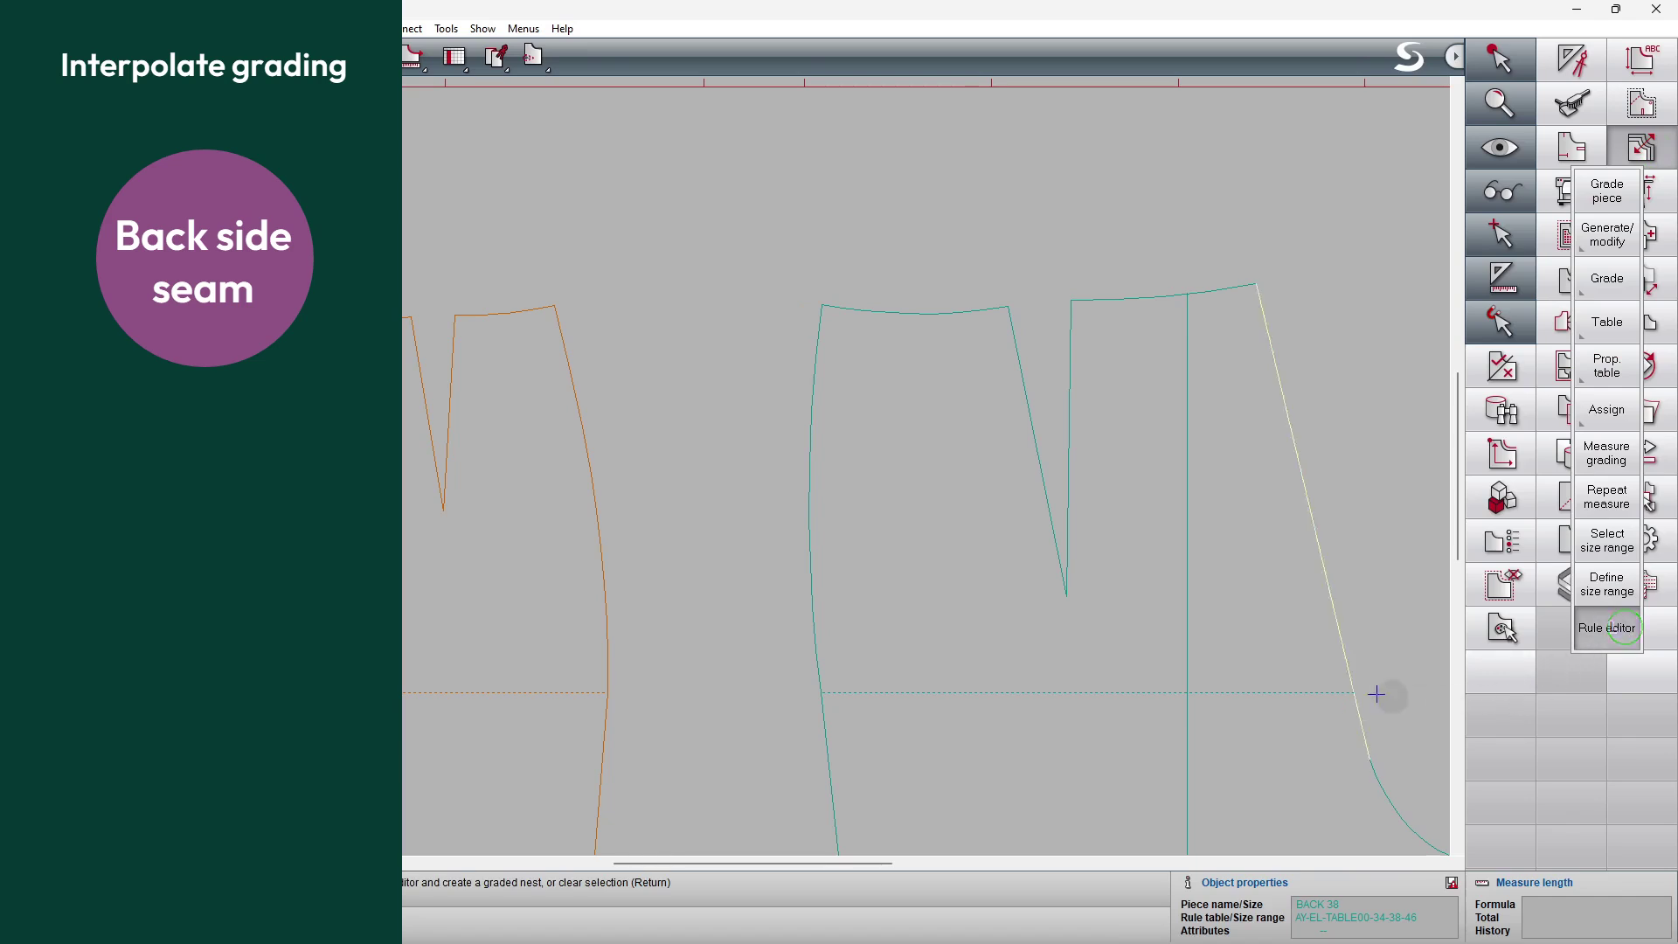
right_click(969, 589)
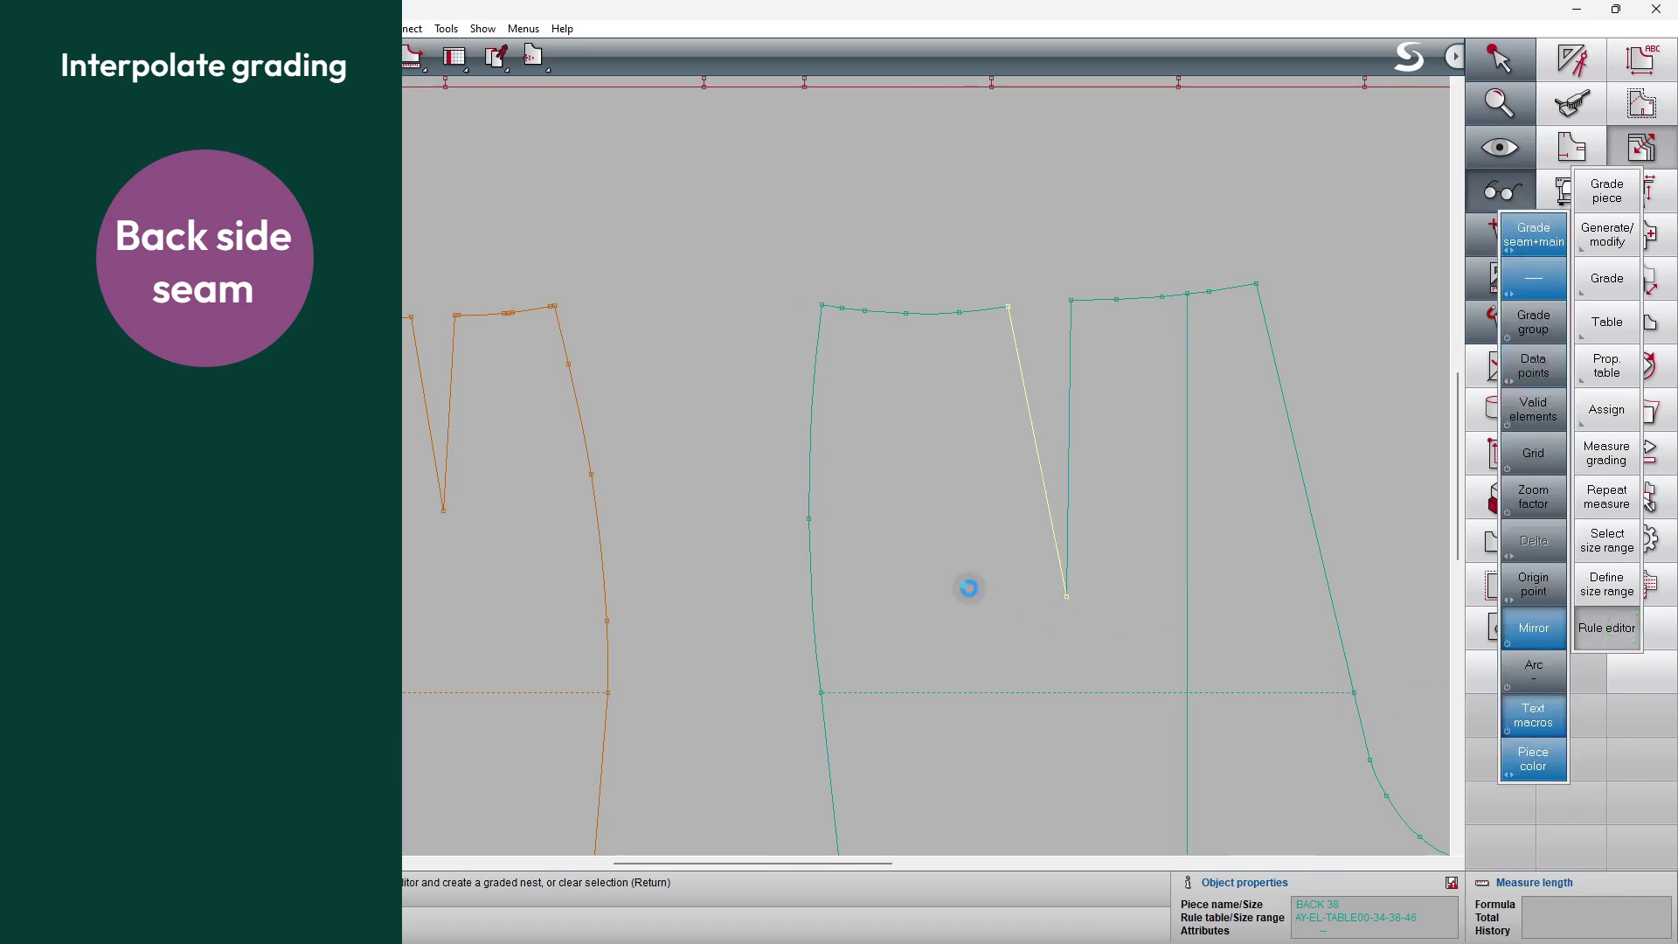
left_click(809, 517)
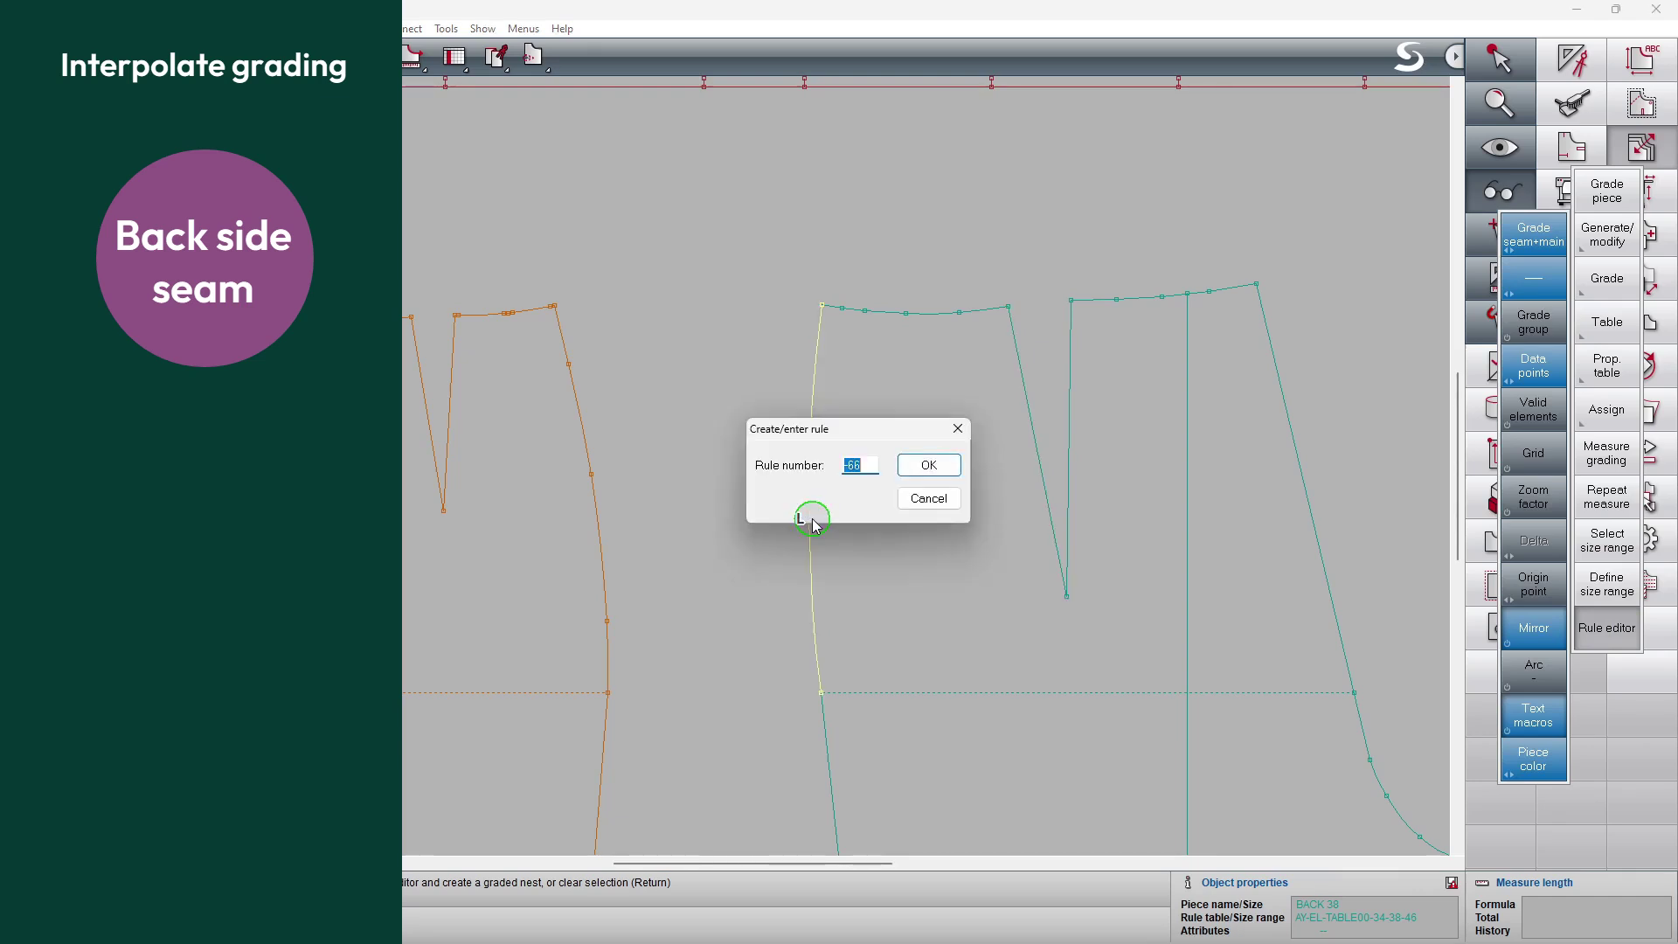
left_click(927, 465)
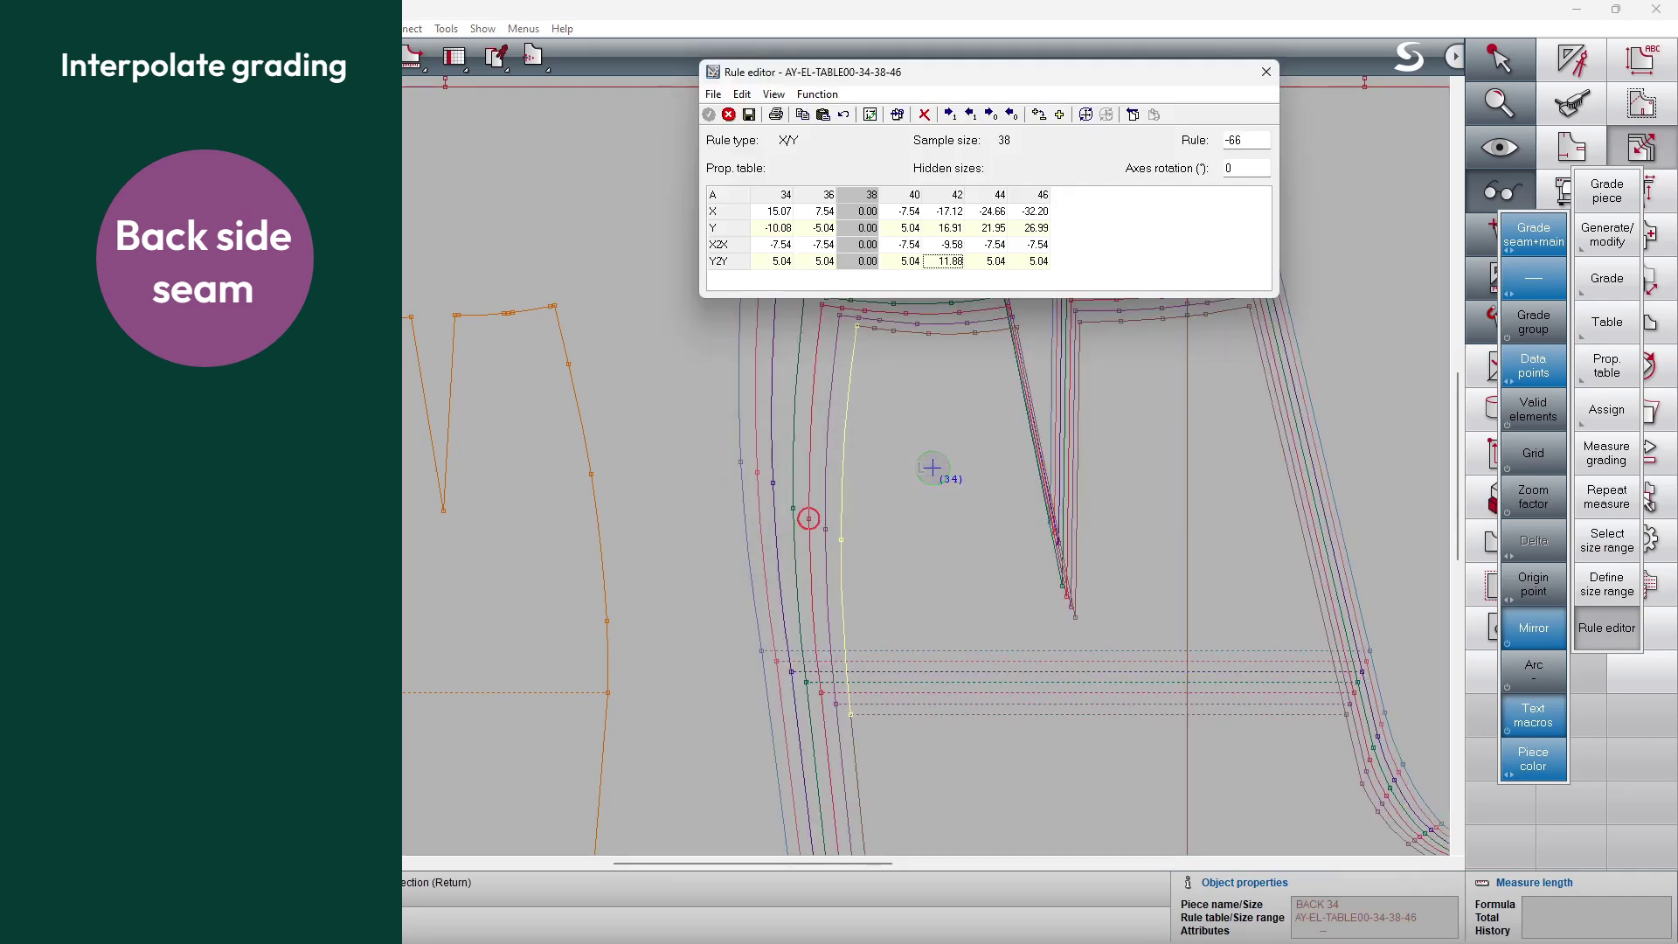
Move the back's side-seam curve point in size 46 to about X -31.05, Y 29.31
left_click_drag(1084, 85, 1219, 77)
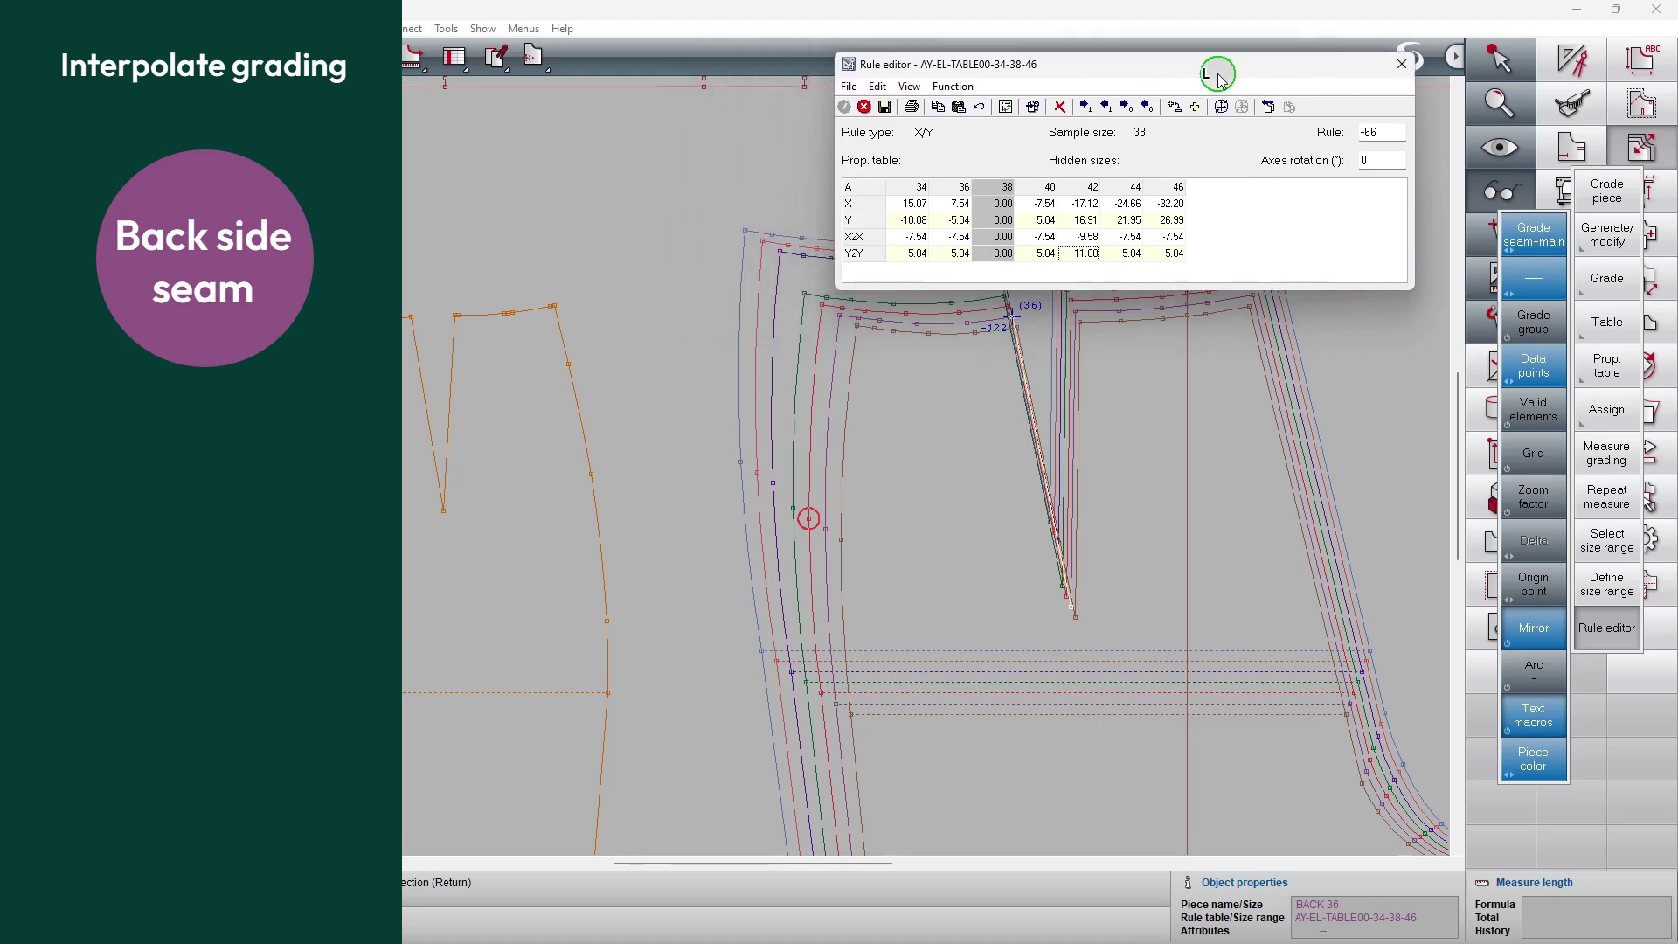
left_click(742, 460)
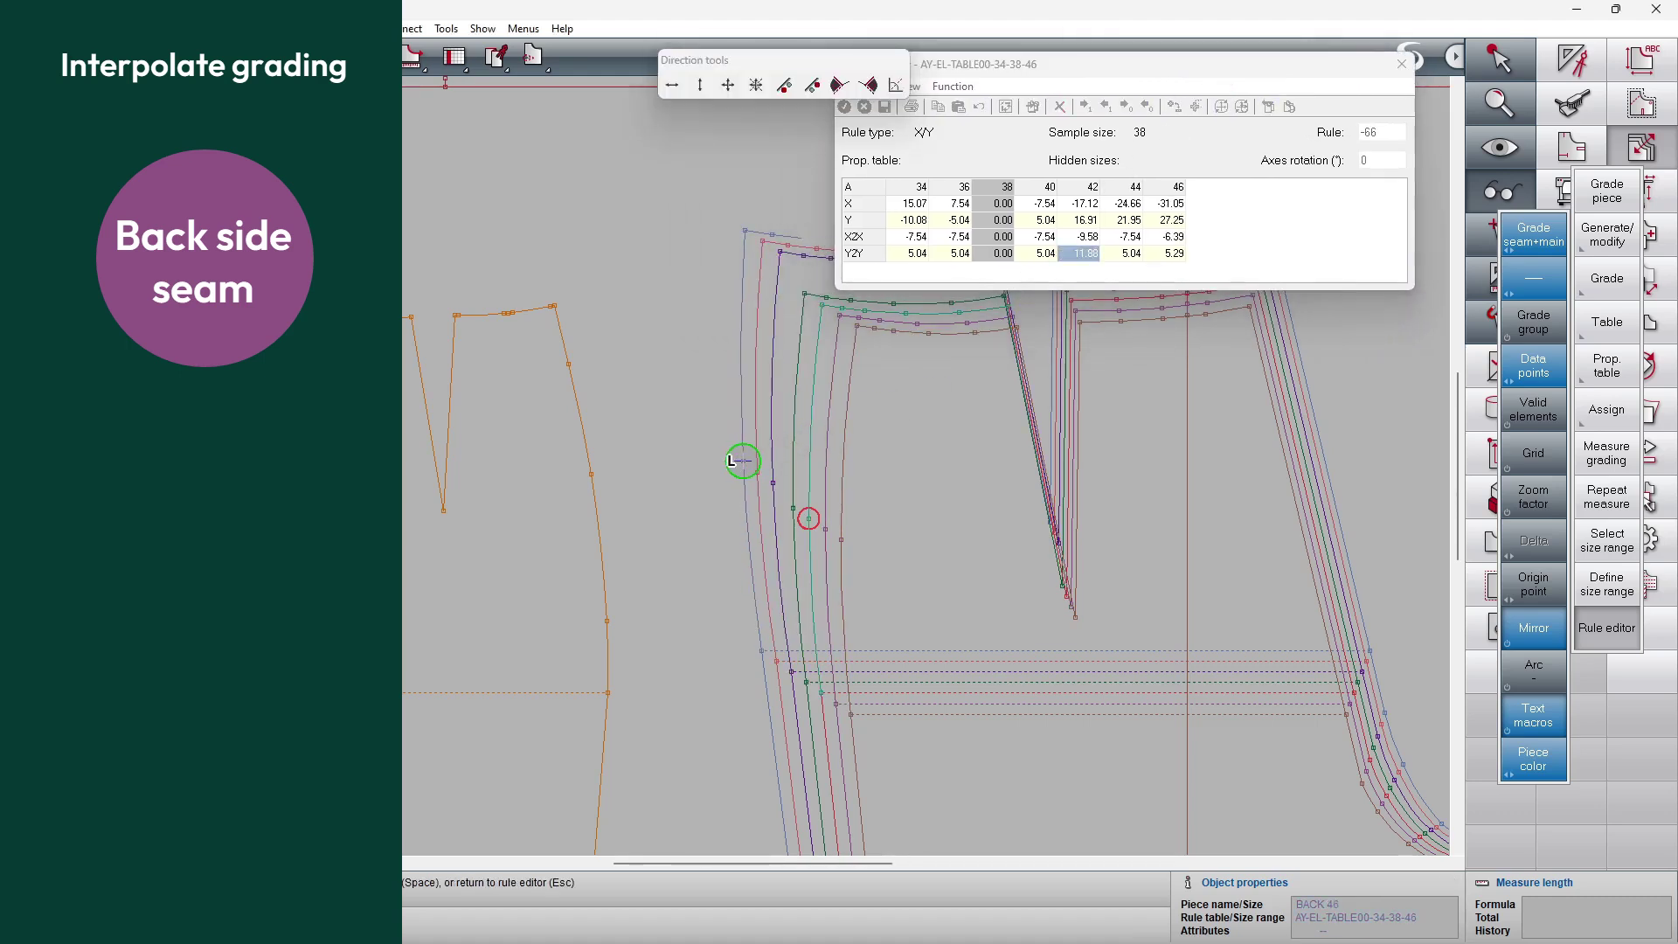
left_click_drag(742, 461, 745, 460)
key("Escape")
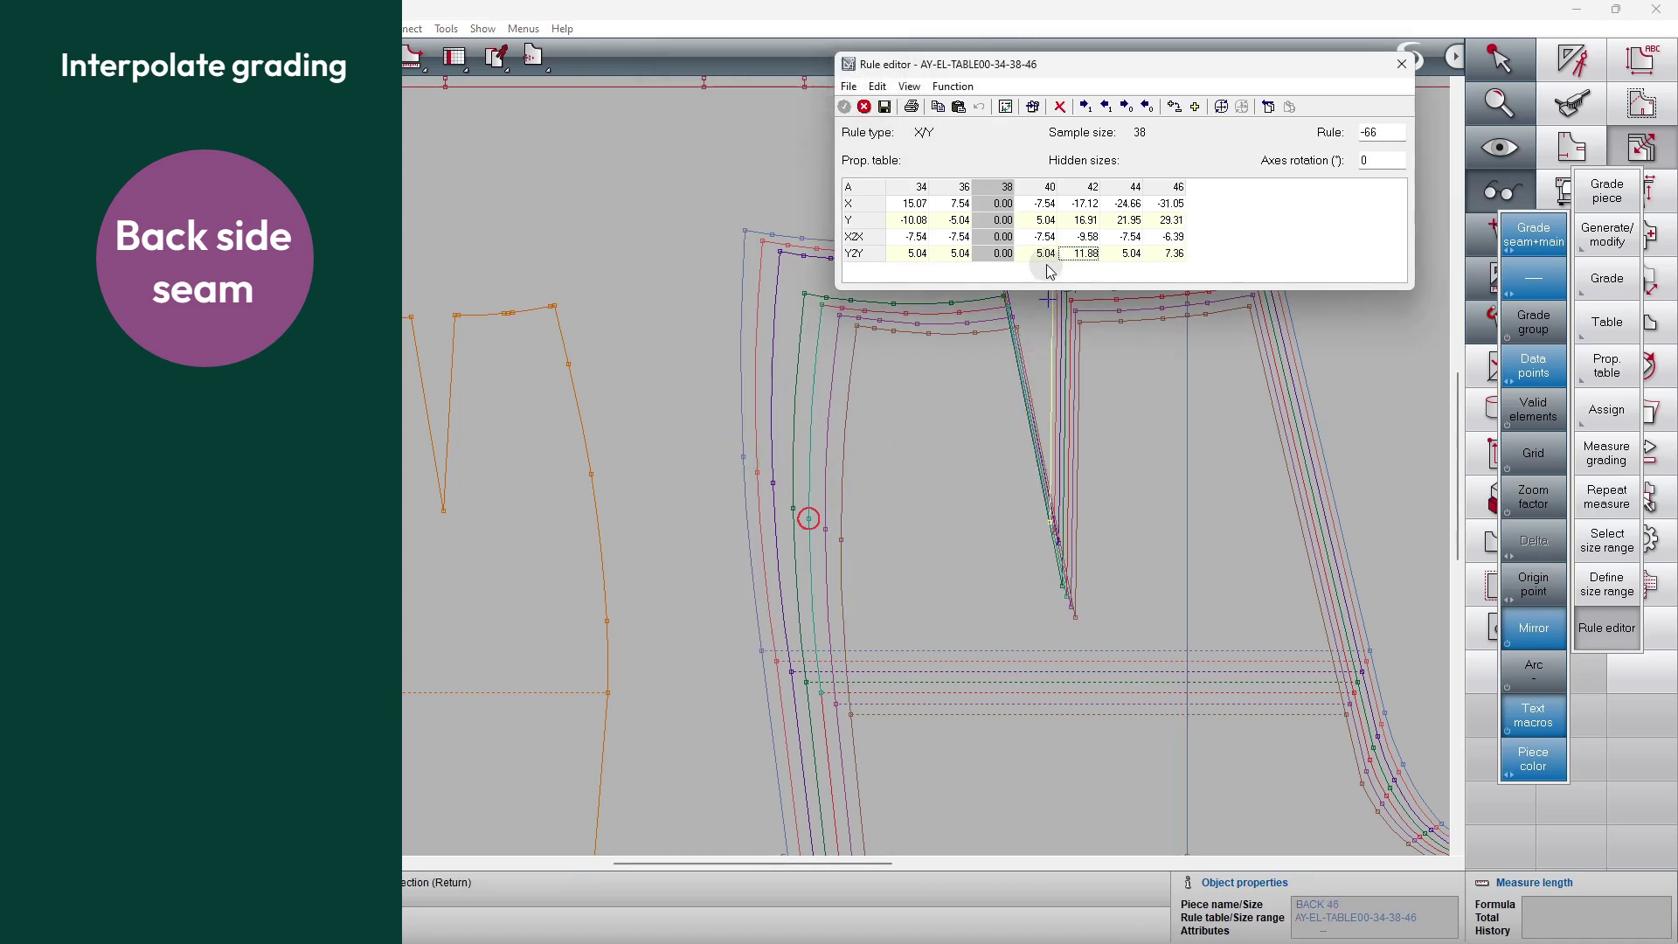
Interpolate the curve point's X2X and Y2Y grading for sizes 40 to 46 and close the rule editor
left_click_drag(1039, 239, 1174, 257)
right_click(1172, 259)
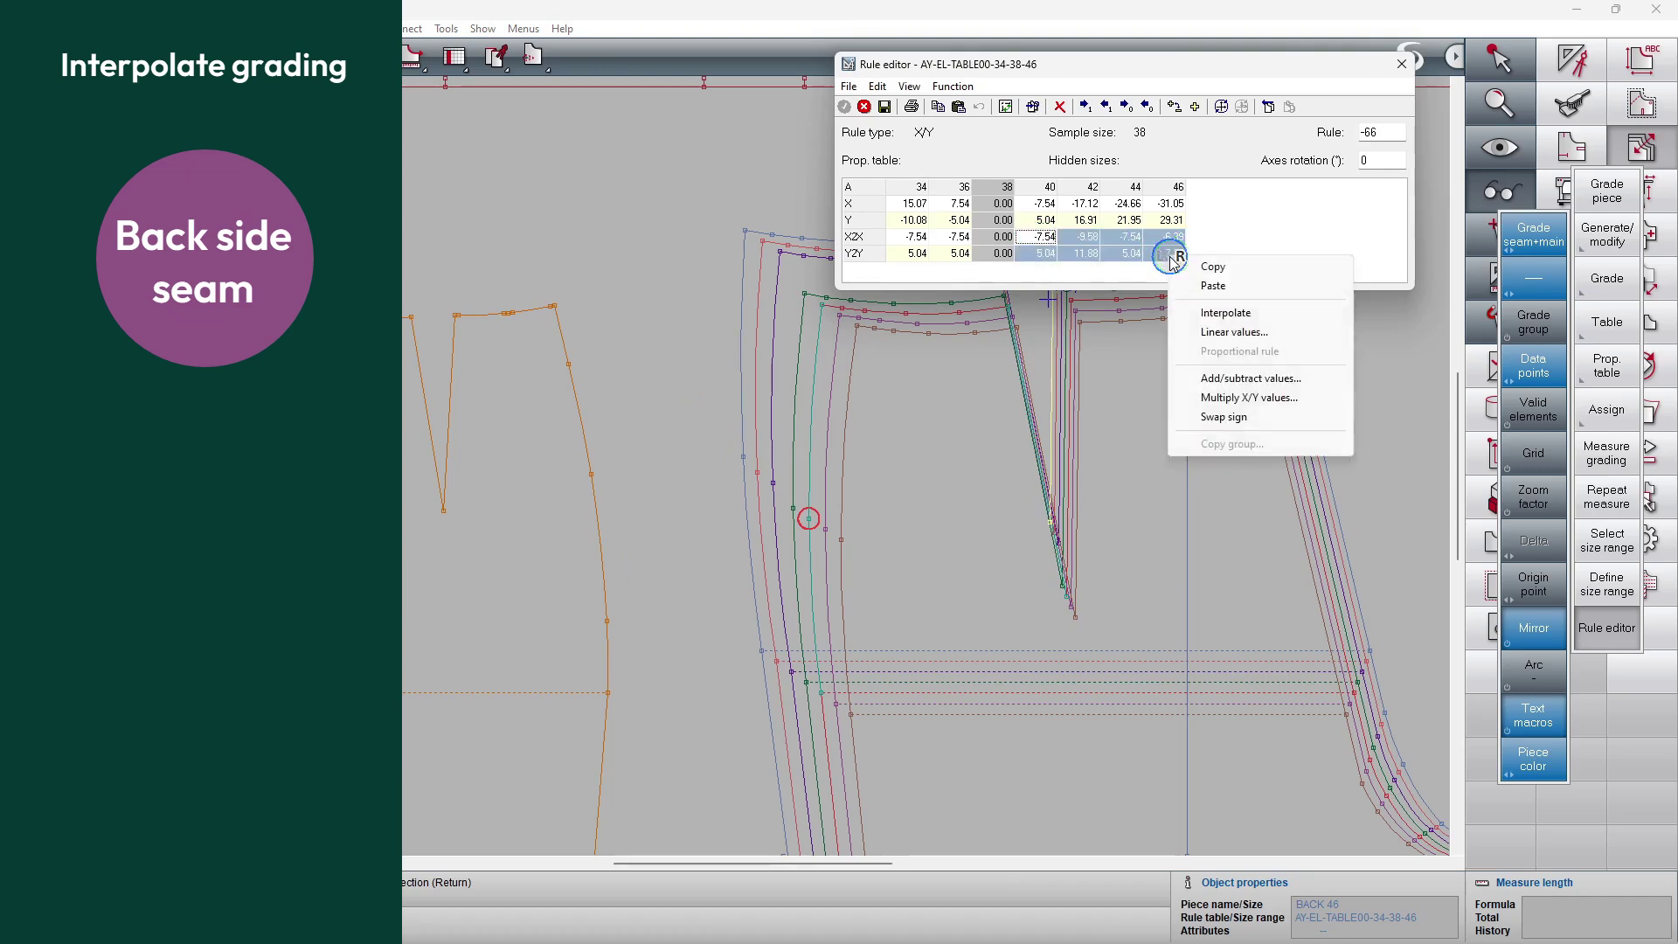
left_click(1226, 315)
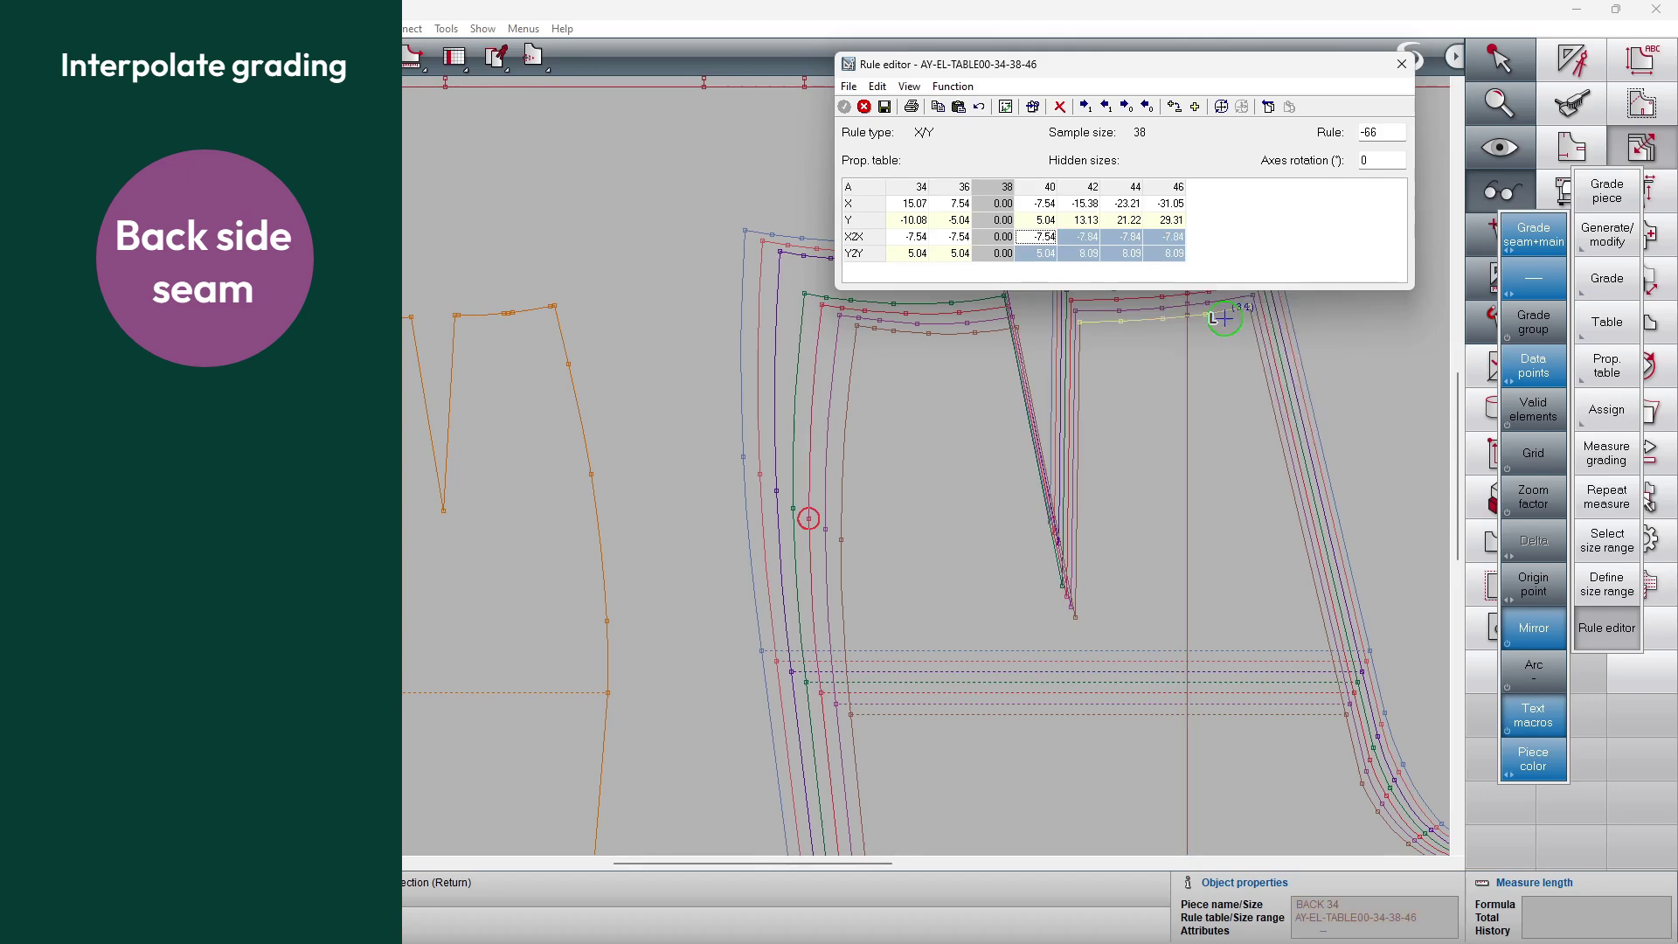
left_click(1409, 66)
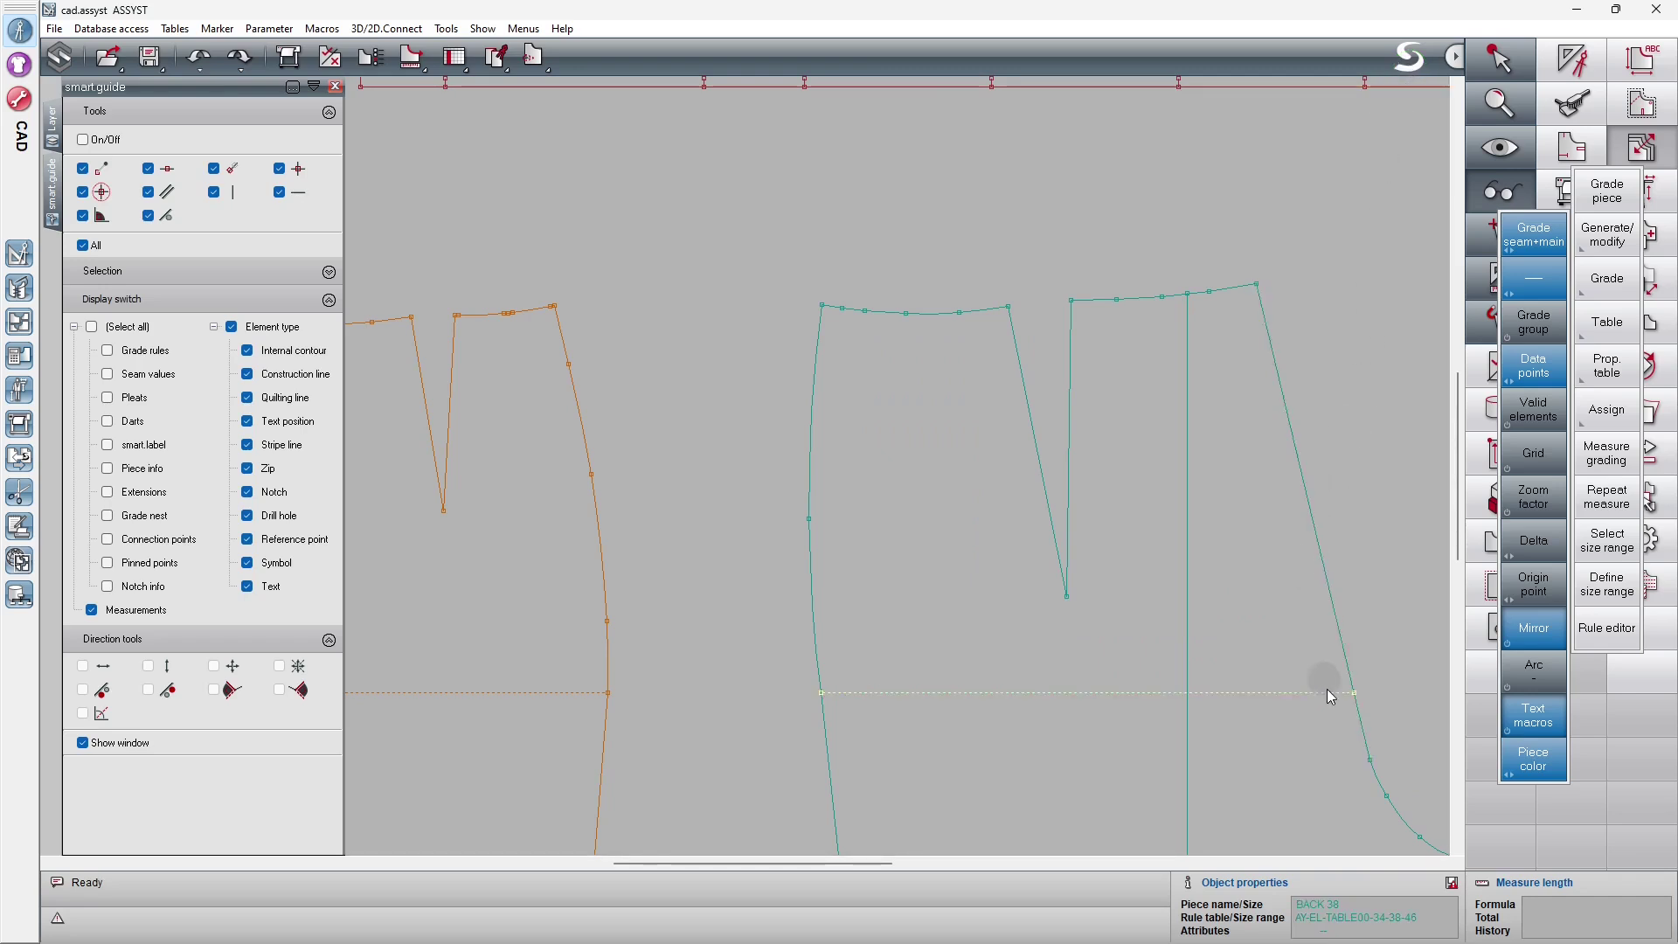
Show all pieces, turn on the grade nest, and close the back piece's waist dart
left_click(1589, 727)
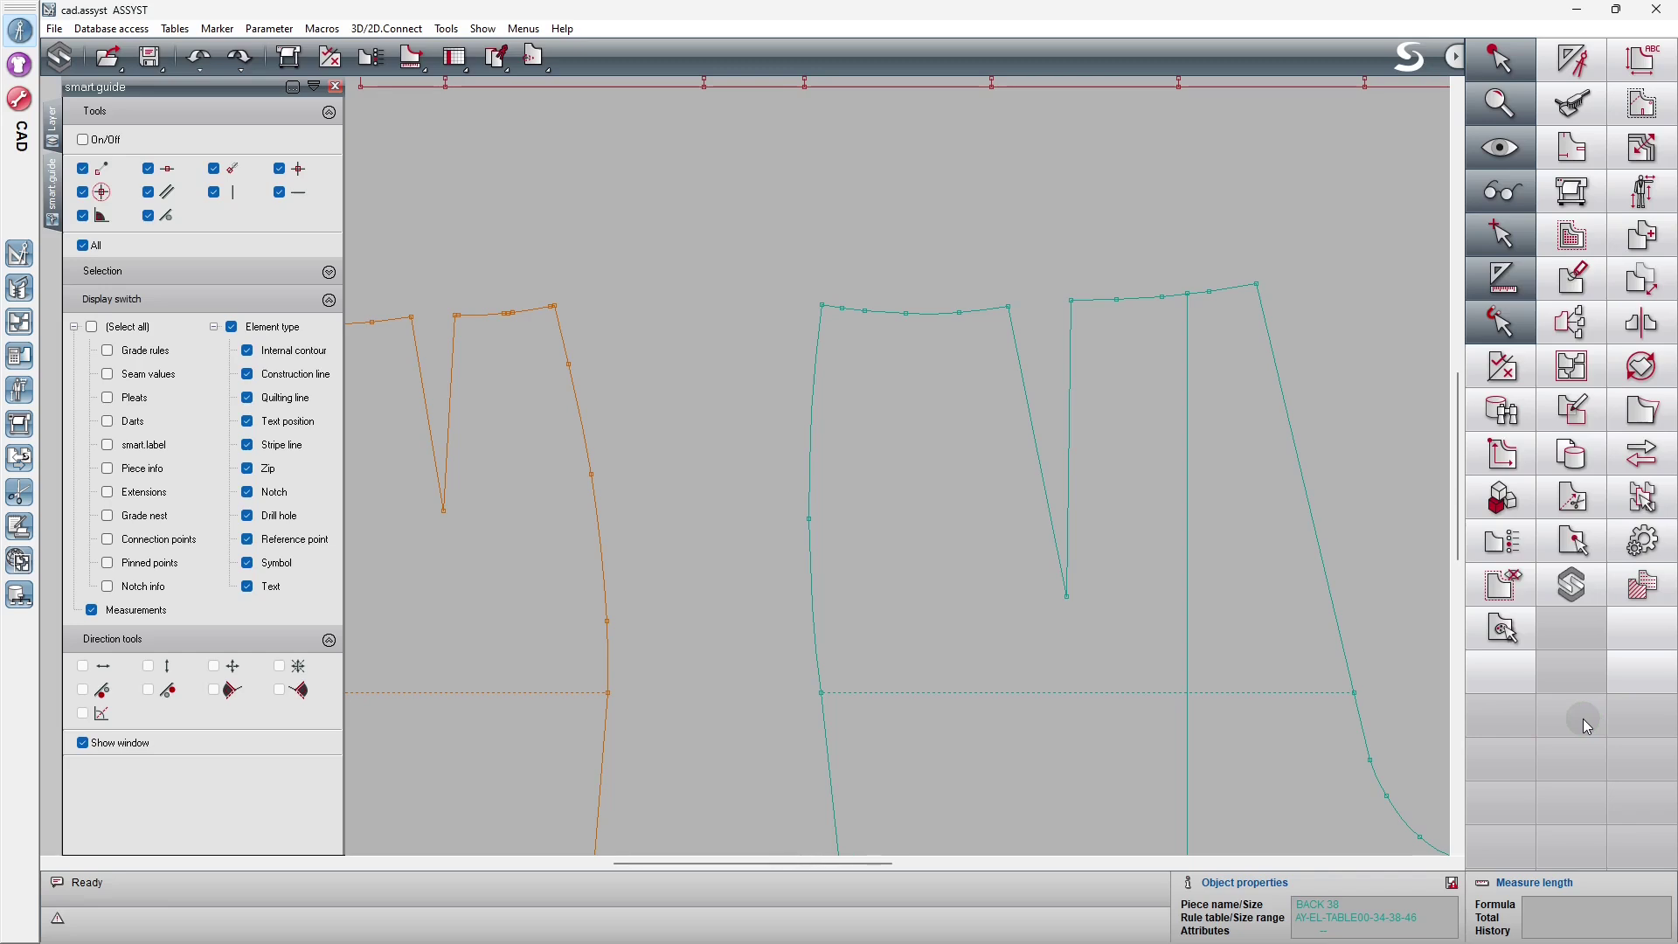
key("a")
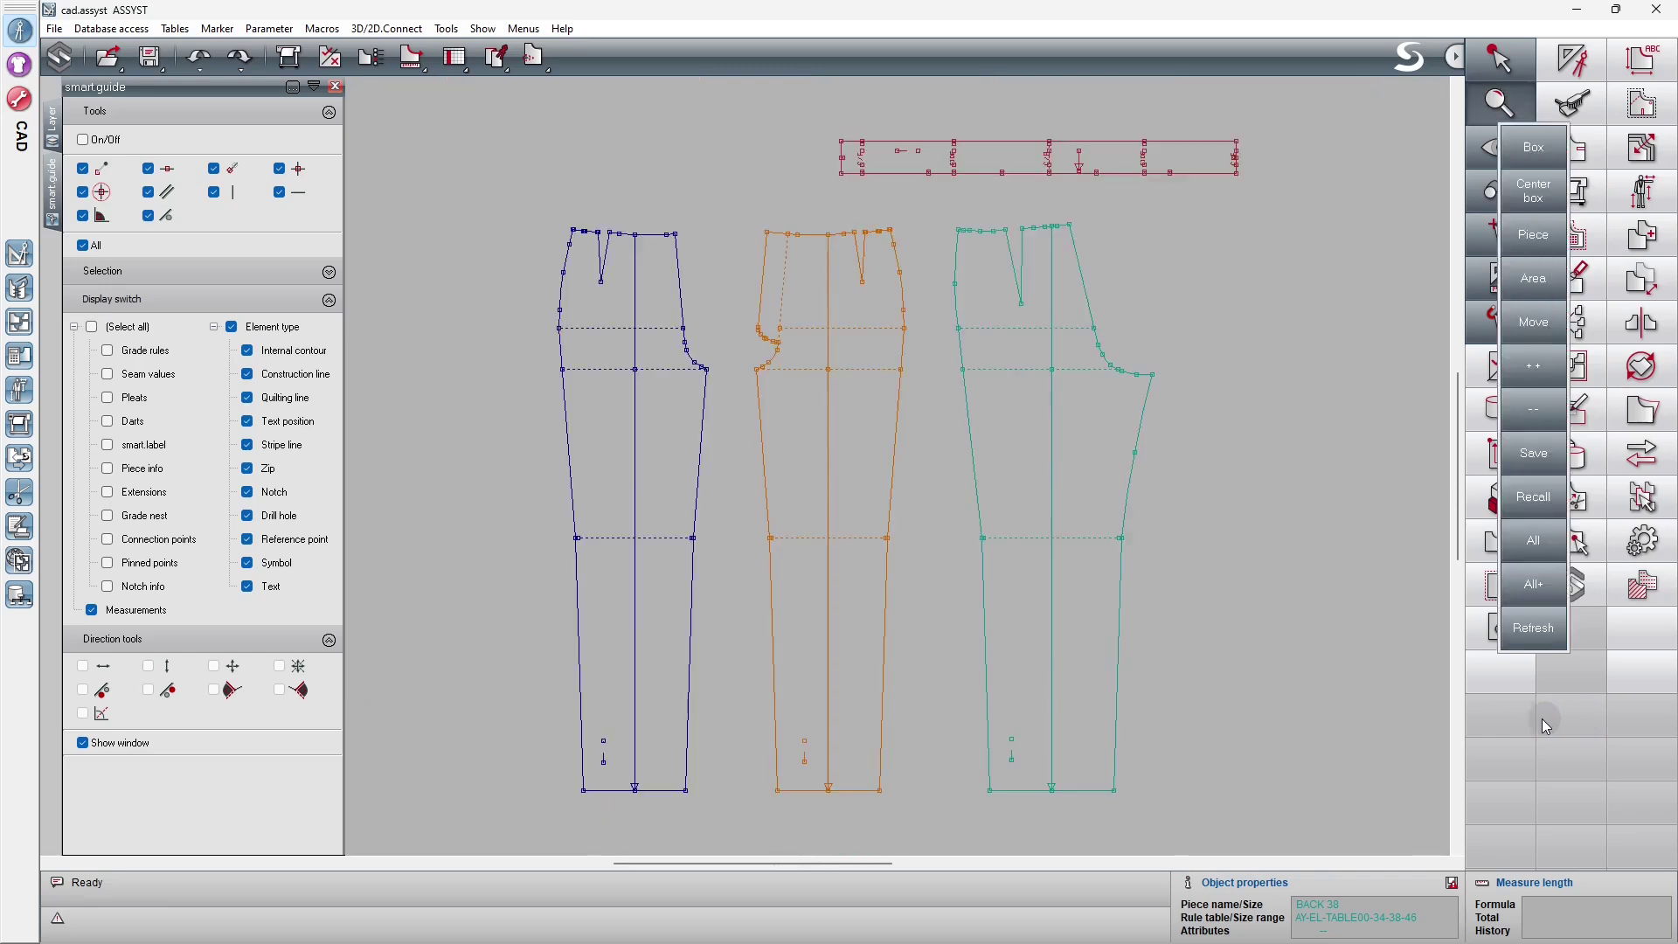
left_click(140, 522)
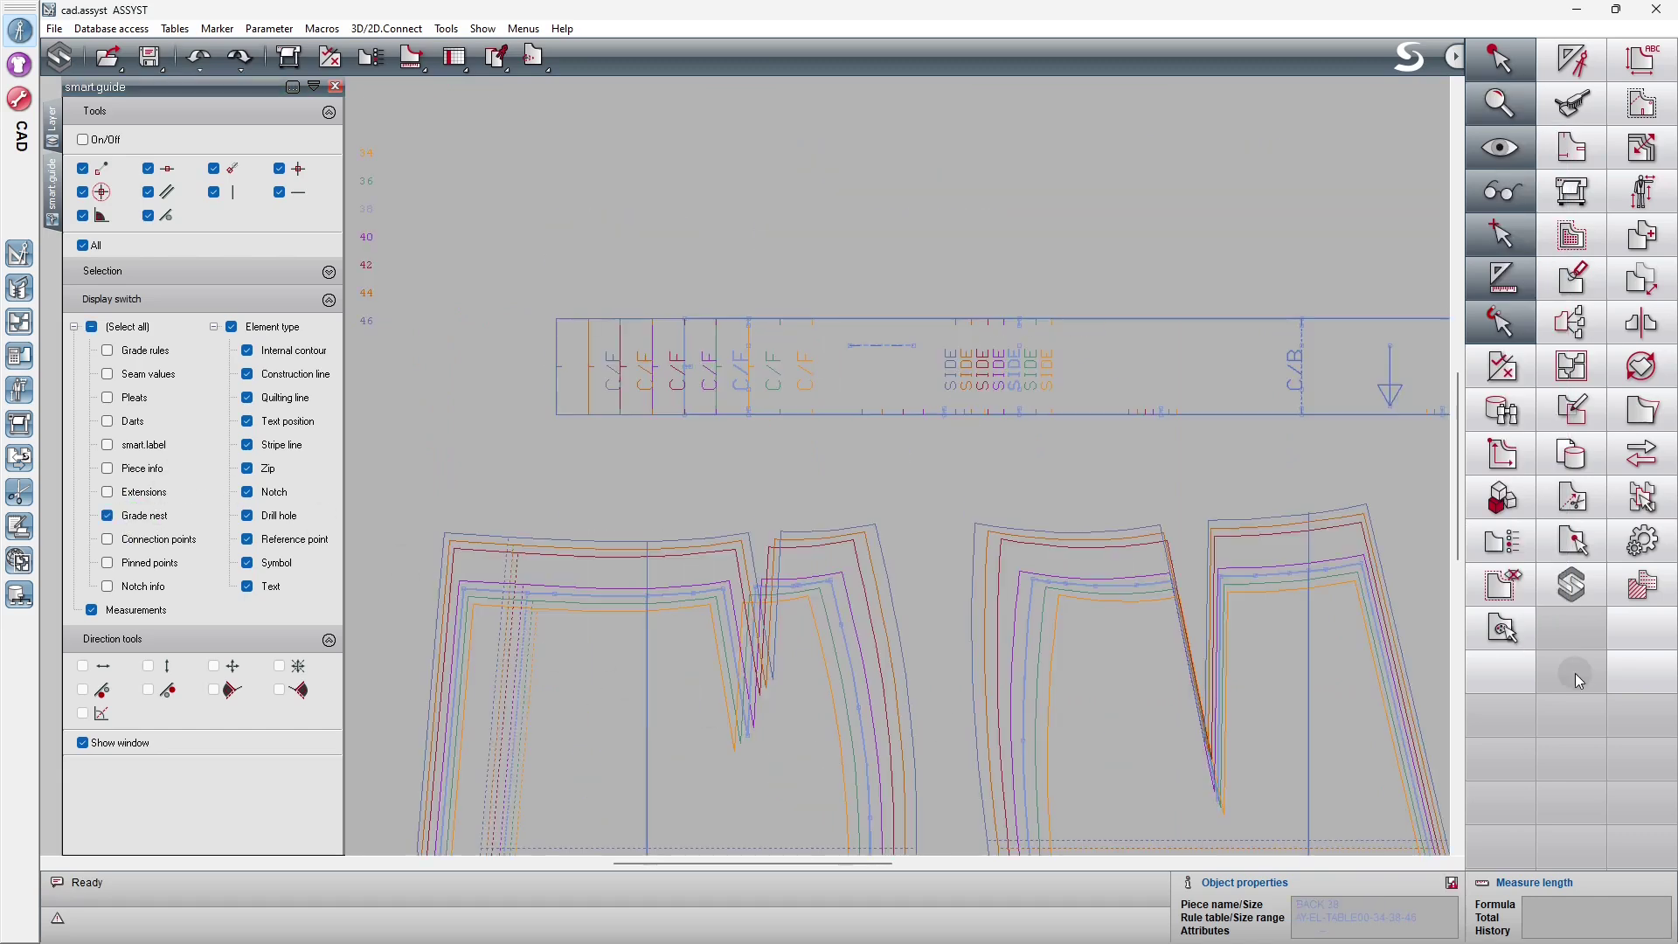
left_click(535, 59)
left_click(1187, 641)
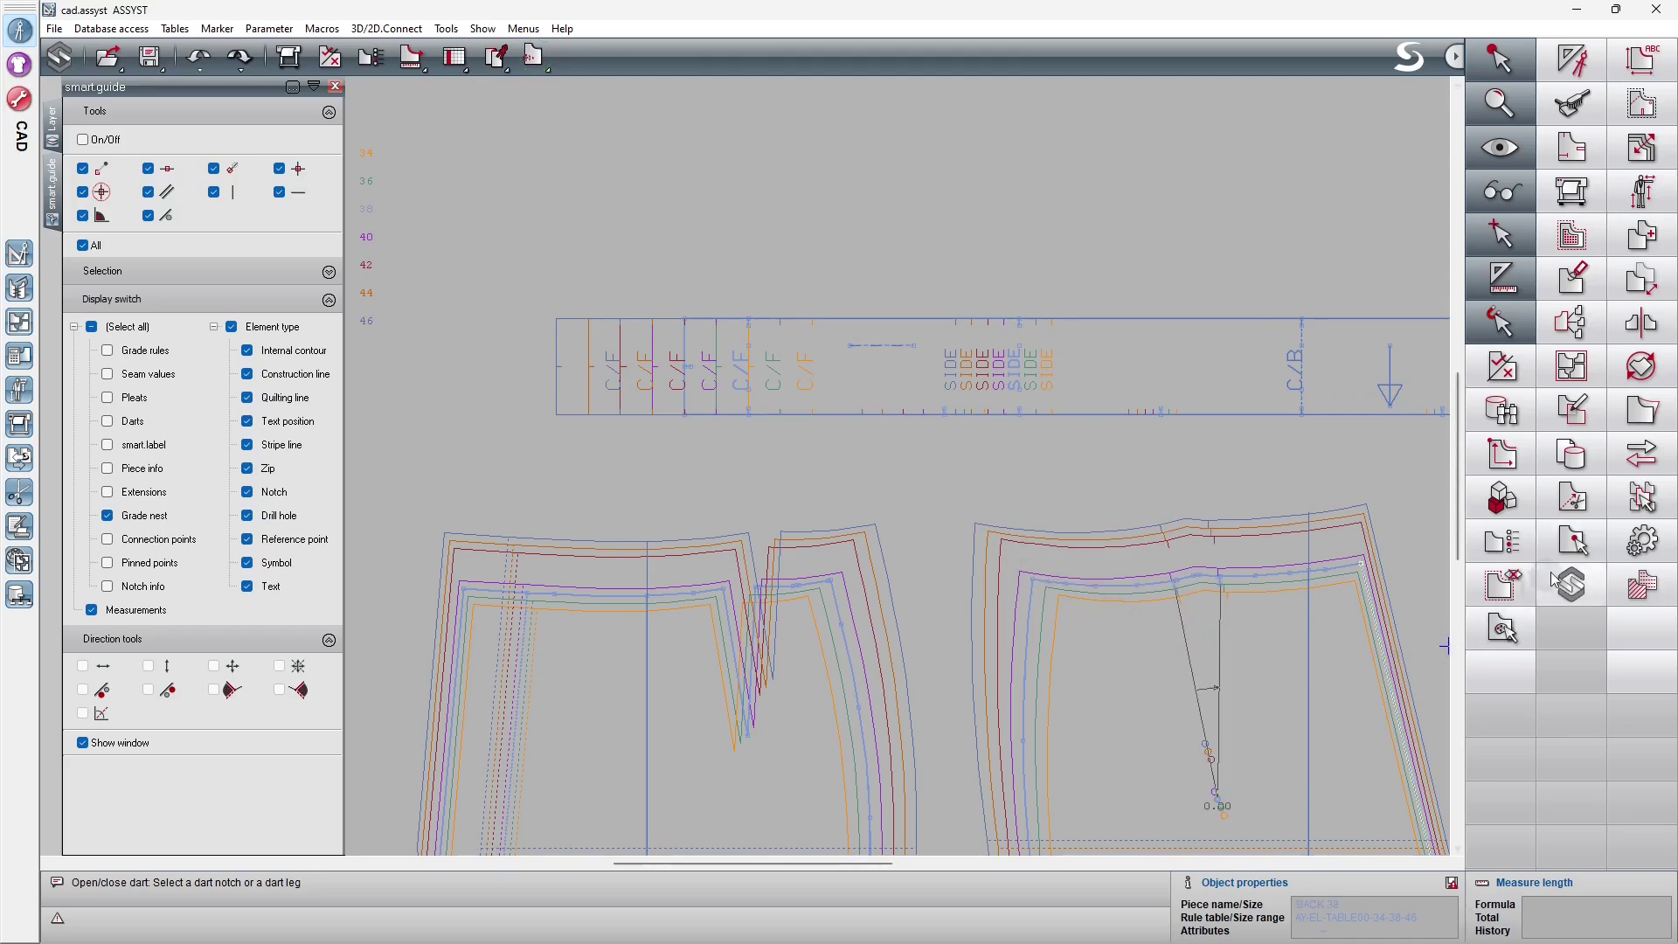
Delete the grade rules from the back's closed dart points, including the dart tip, and close the rule editor
left_click(1654, 154)
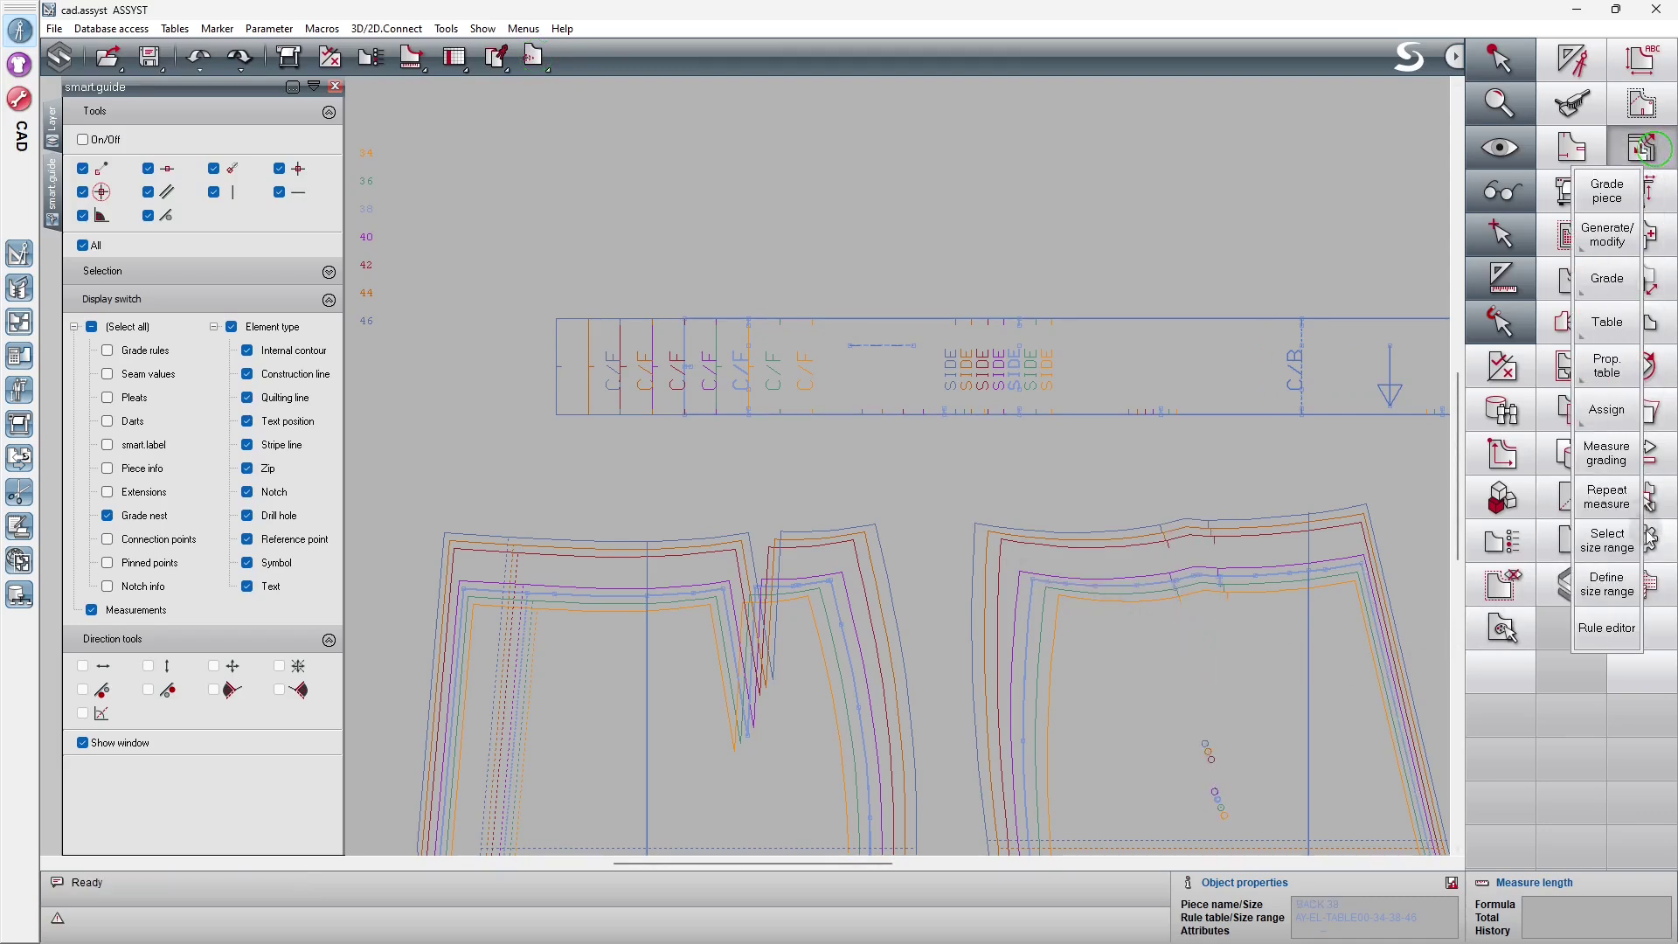
left_click(1628, 631)
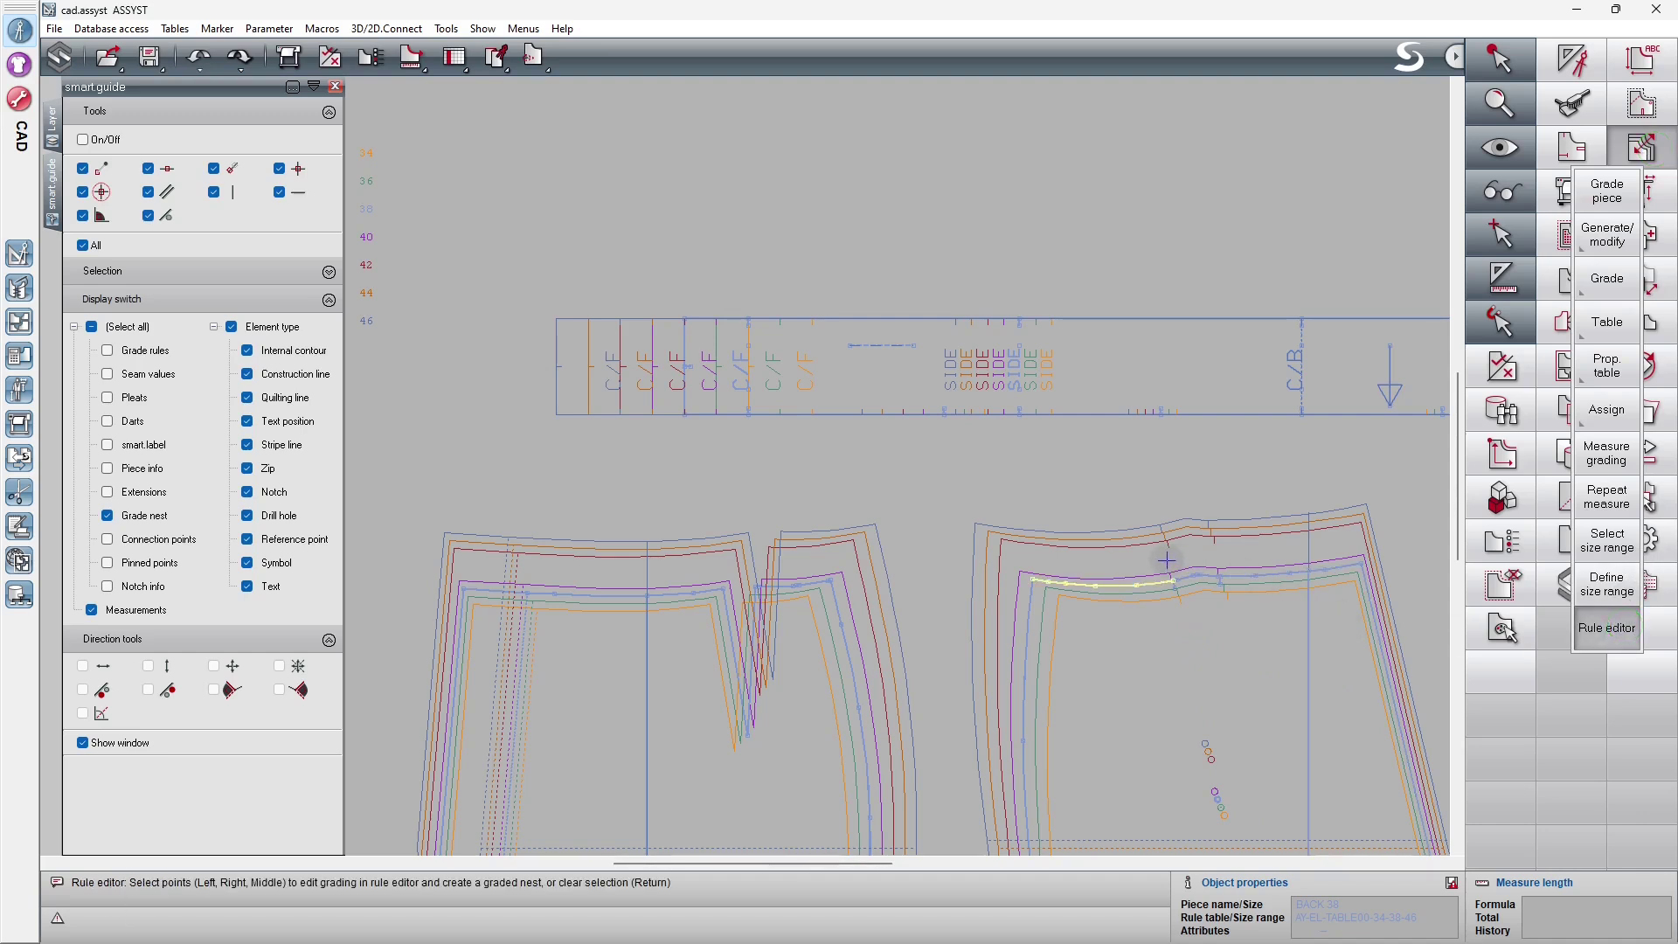
left_click_drag(1159, 560, 1227, 820)
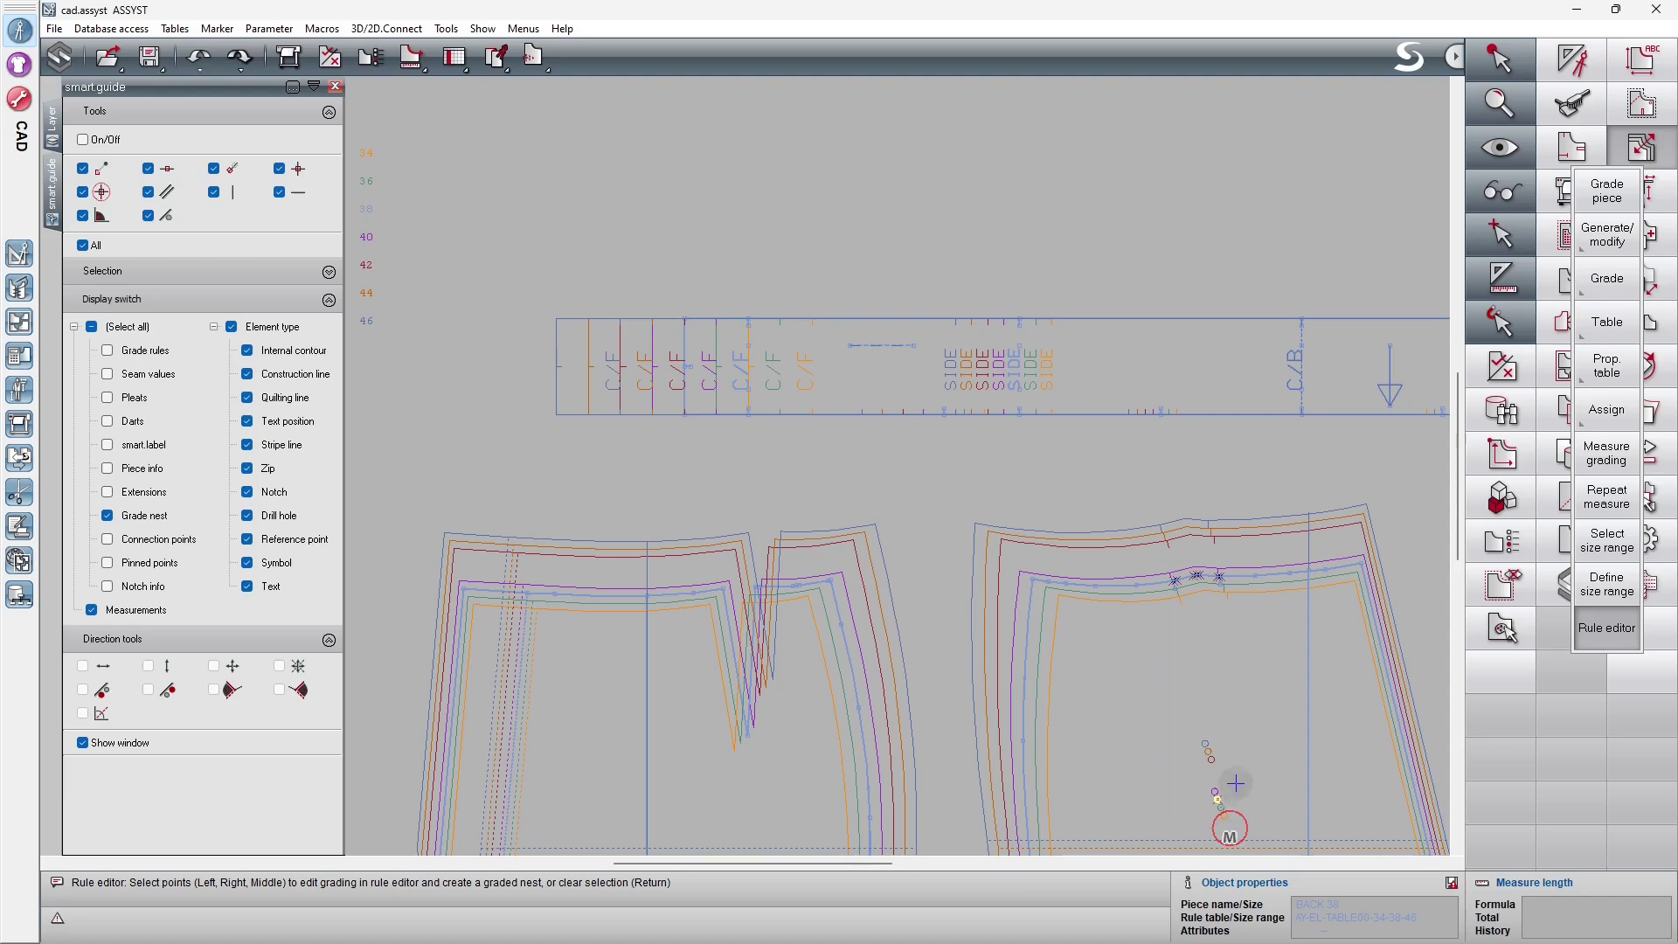
left_click(1218, 798)
left_click(948, 464)
left_click(1061, 106)
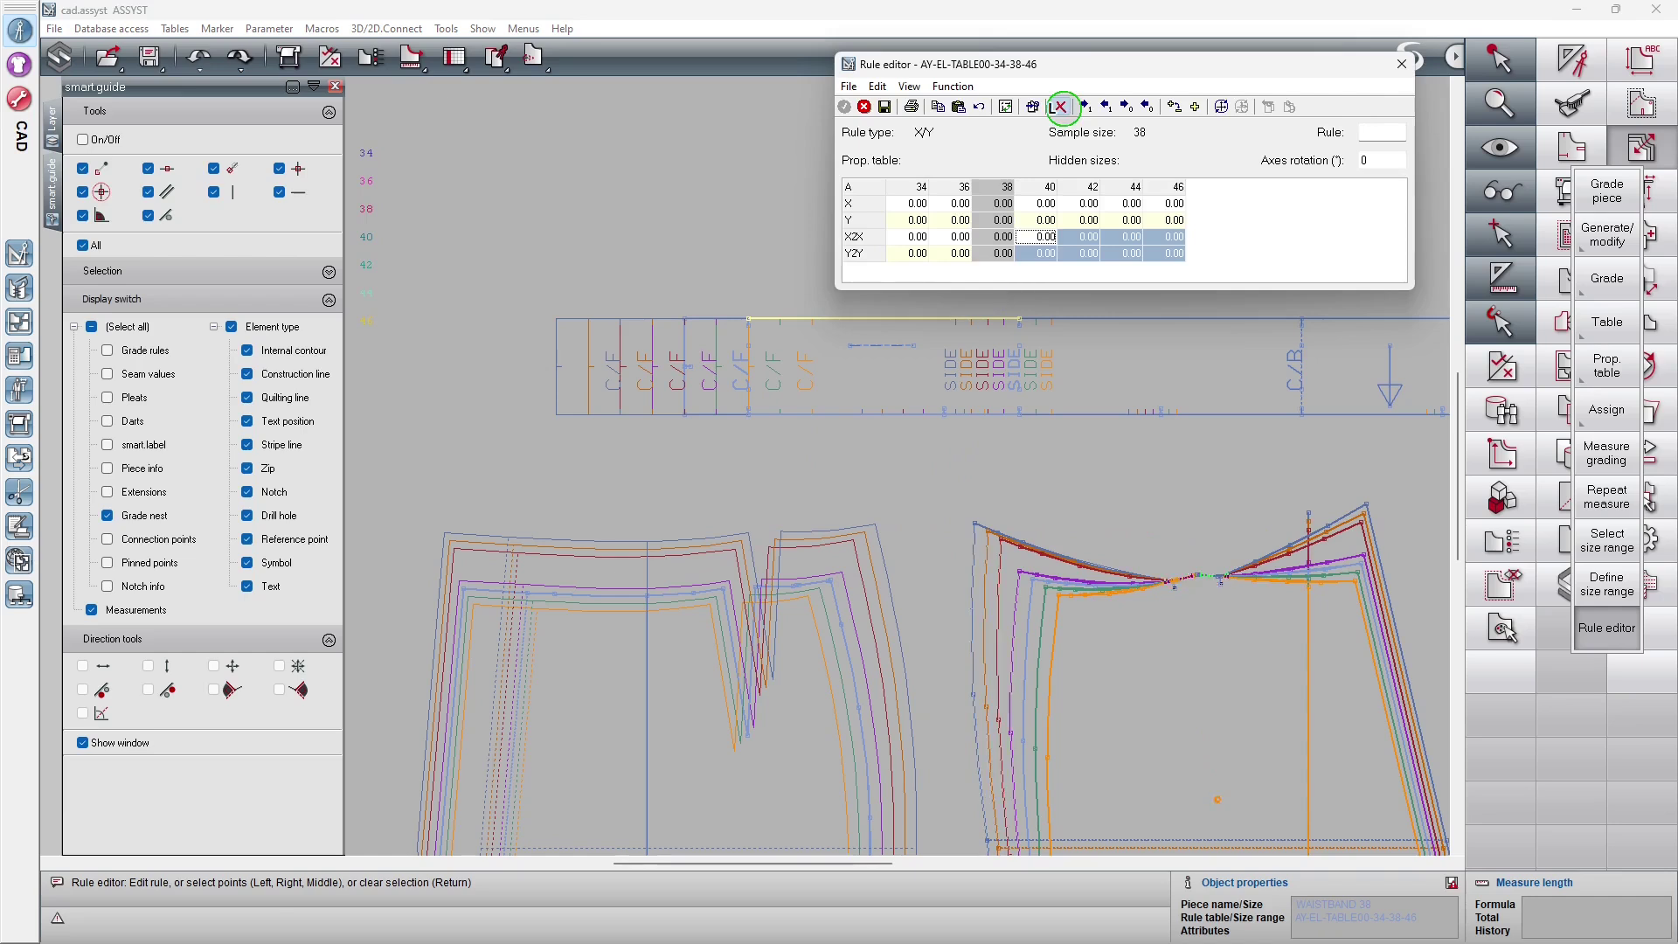
left_click(1401, 64)
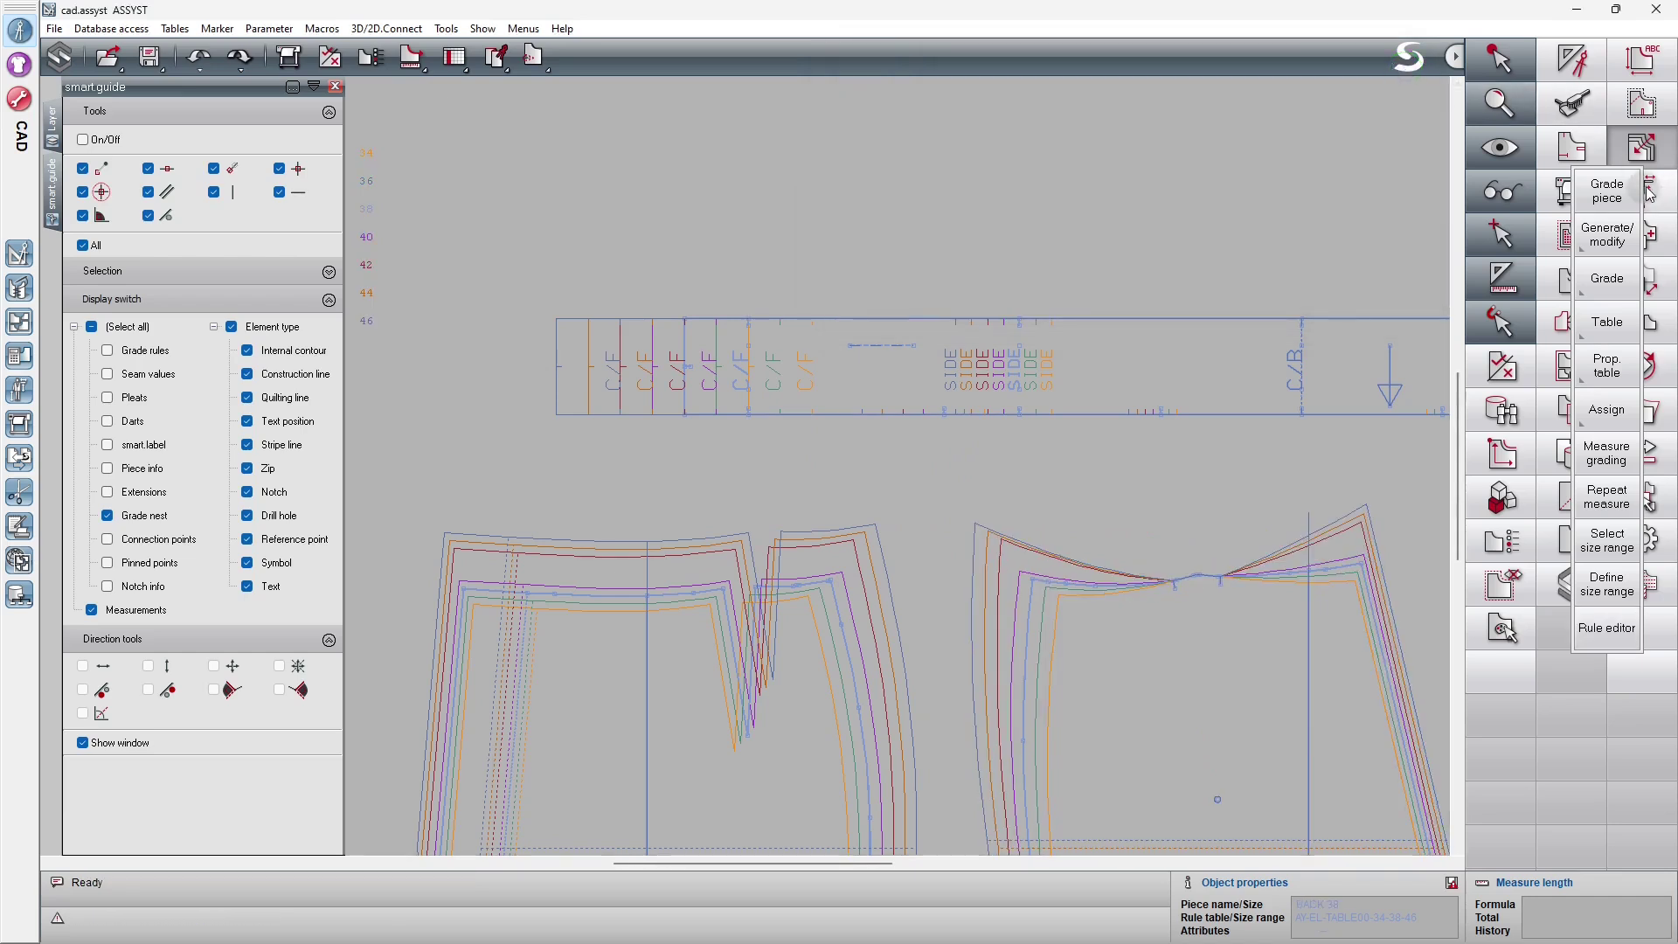
Calculate a proportional rule for the back dart's middle waist point between the side-seam and centre-back waist points
left_click(1661, 156)
left_click(1659, 154)
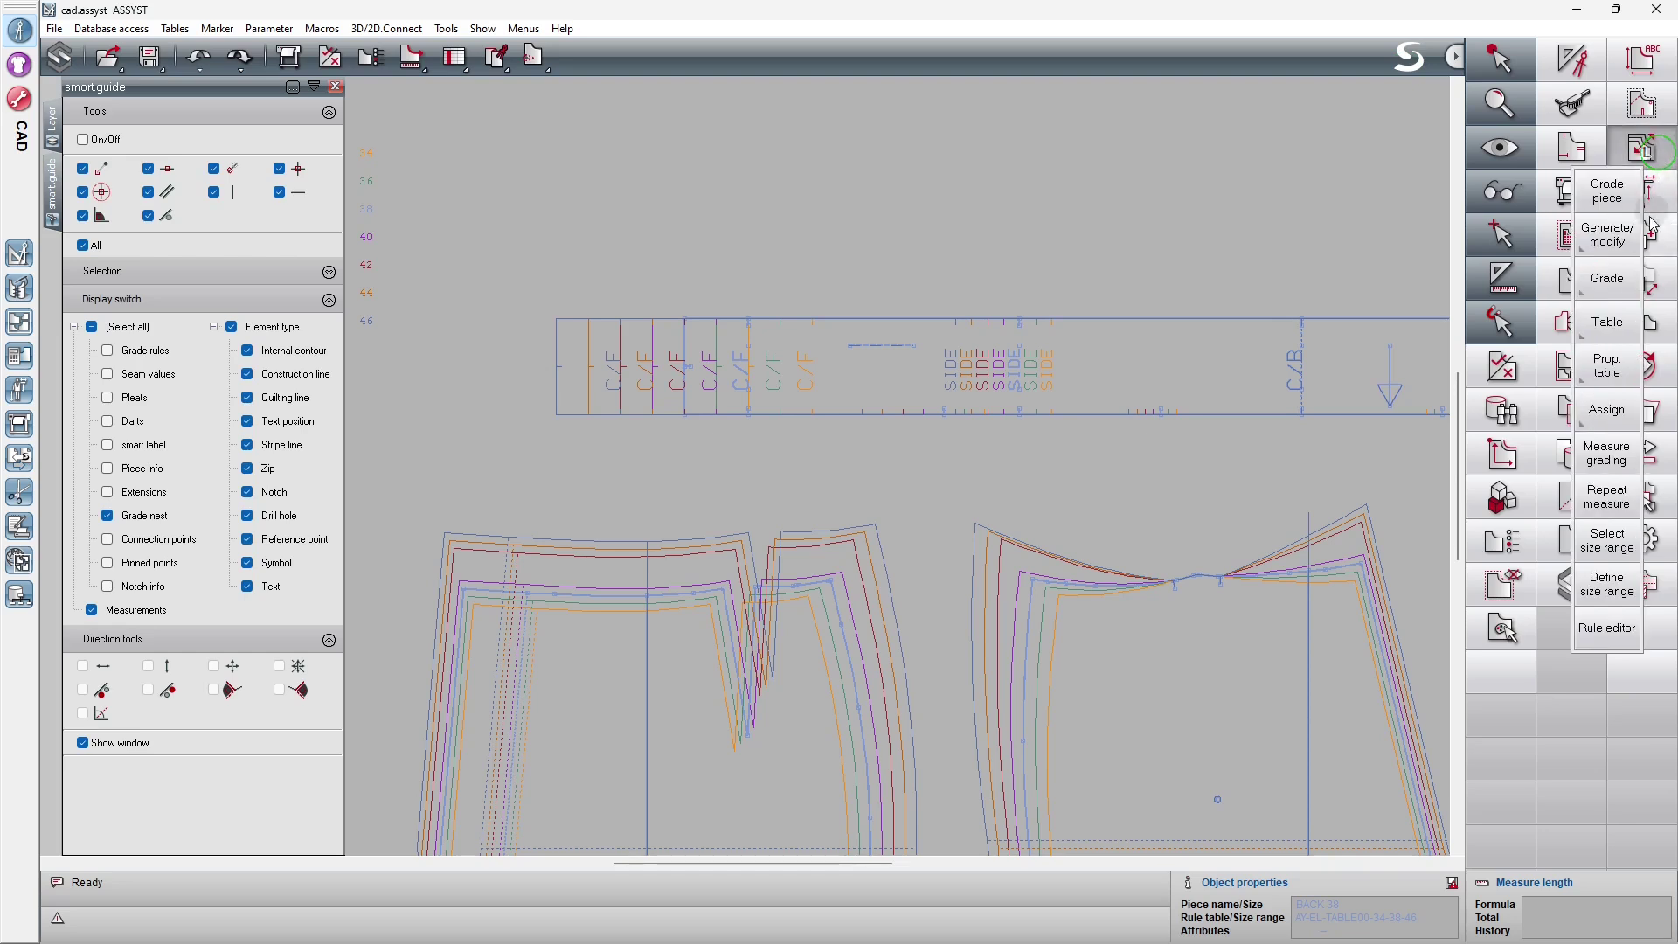
left_click(1615, 243)
left_click(1618, 453)
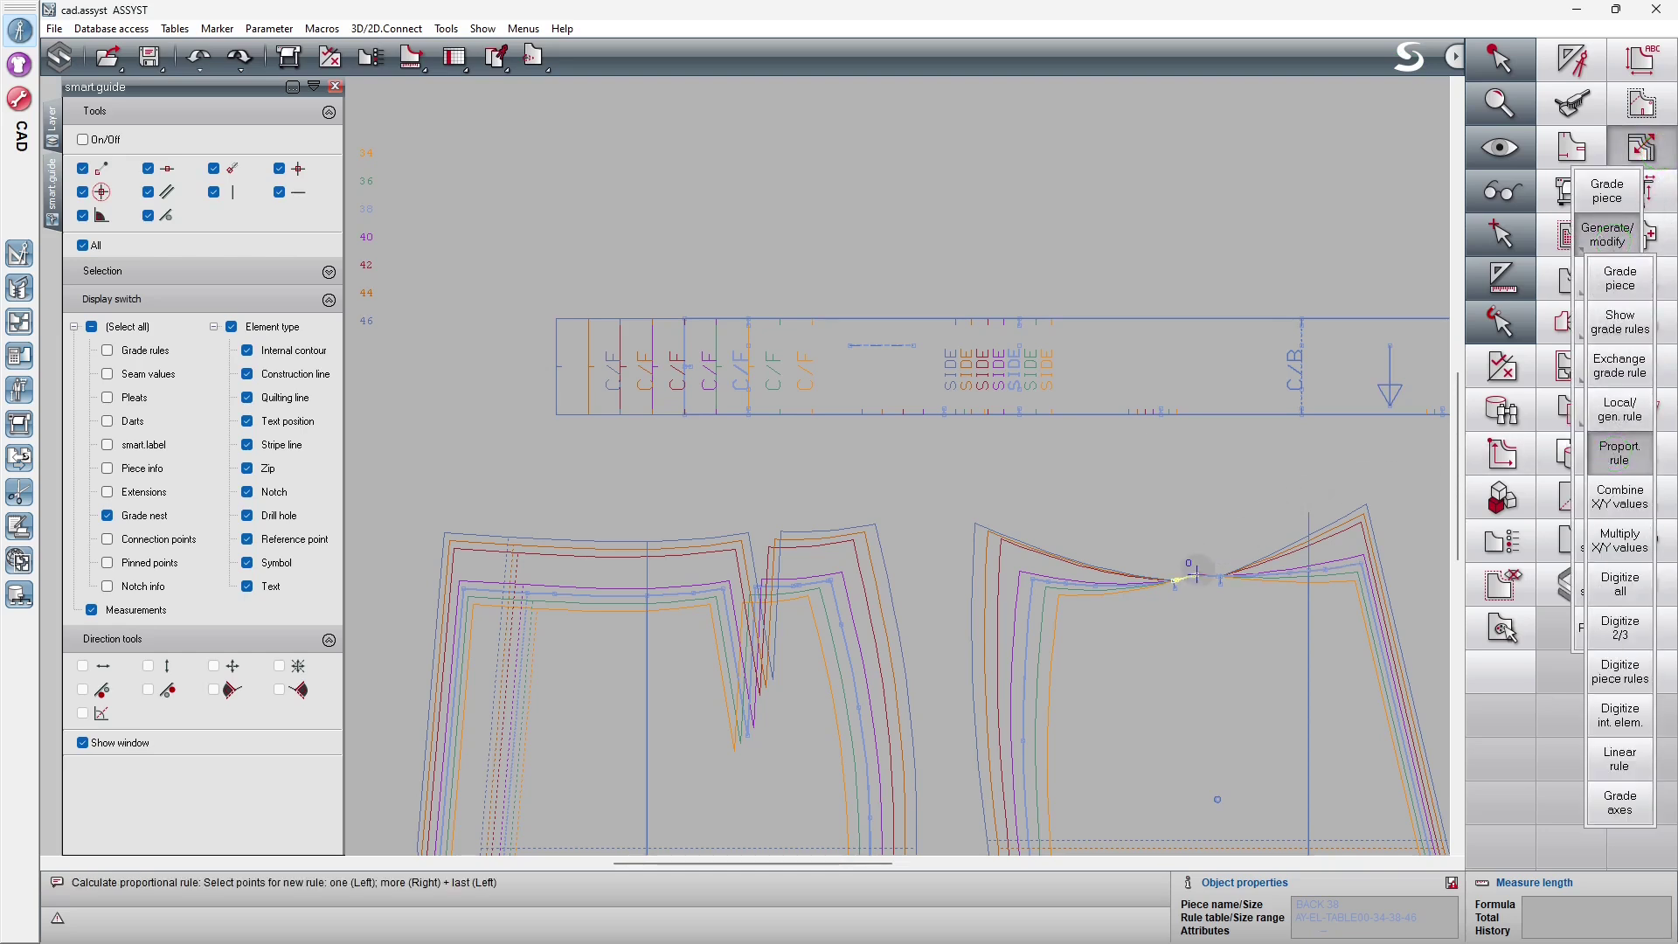
left_click(1194, 574)
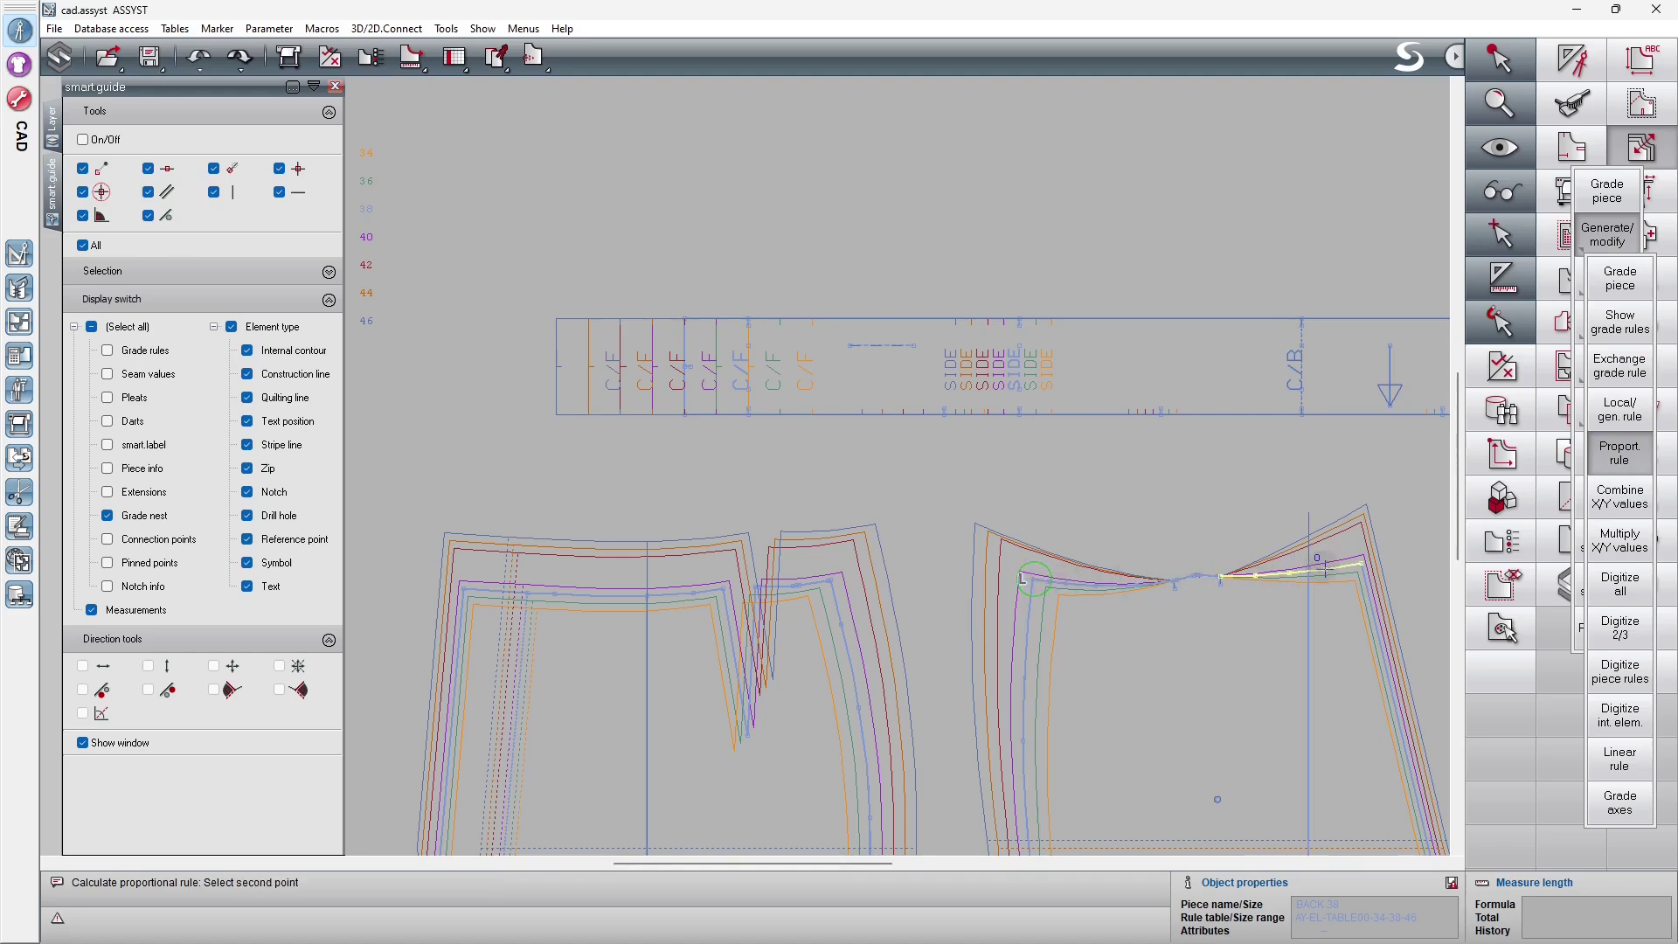
left_click(1357, 562)
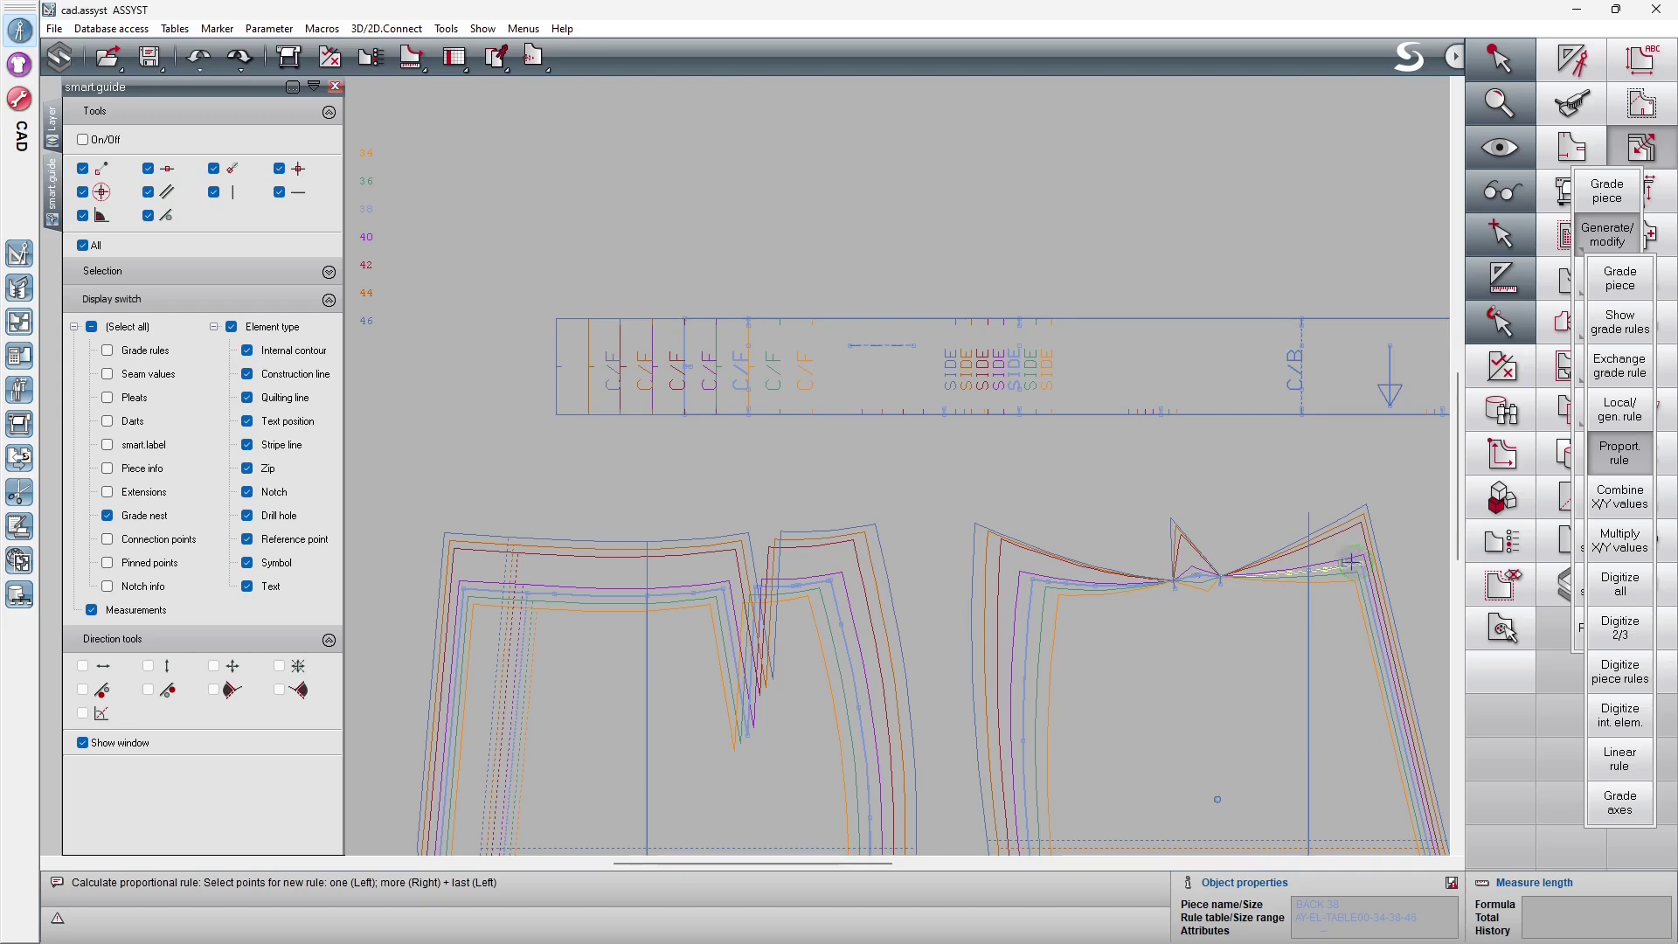
Assign the proportional rule -124 to all the back's dart points, including the tip, and reopen the dart
left_click(121, 352)
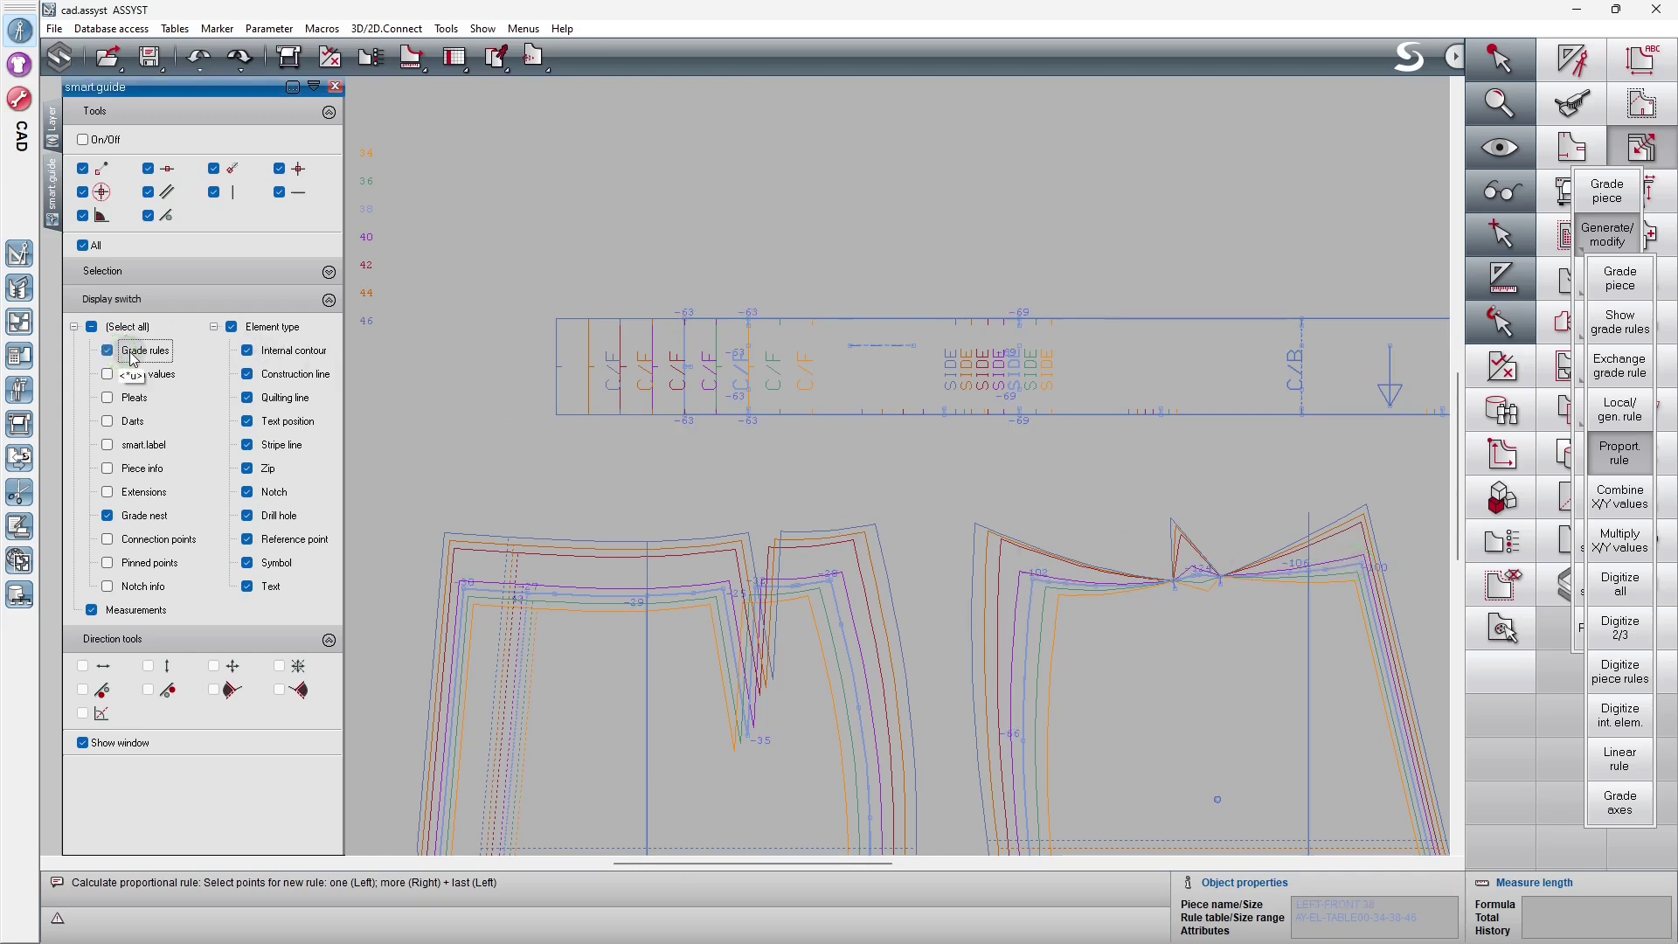
left_click(131, 352)
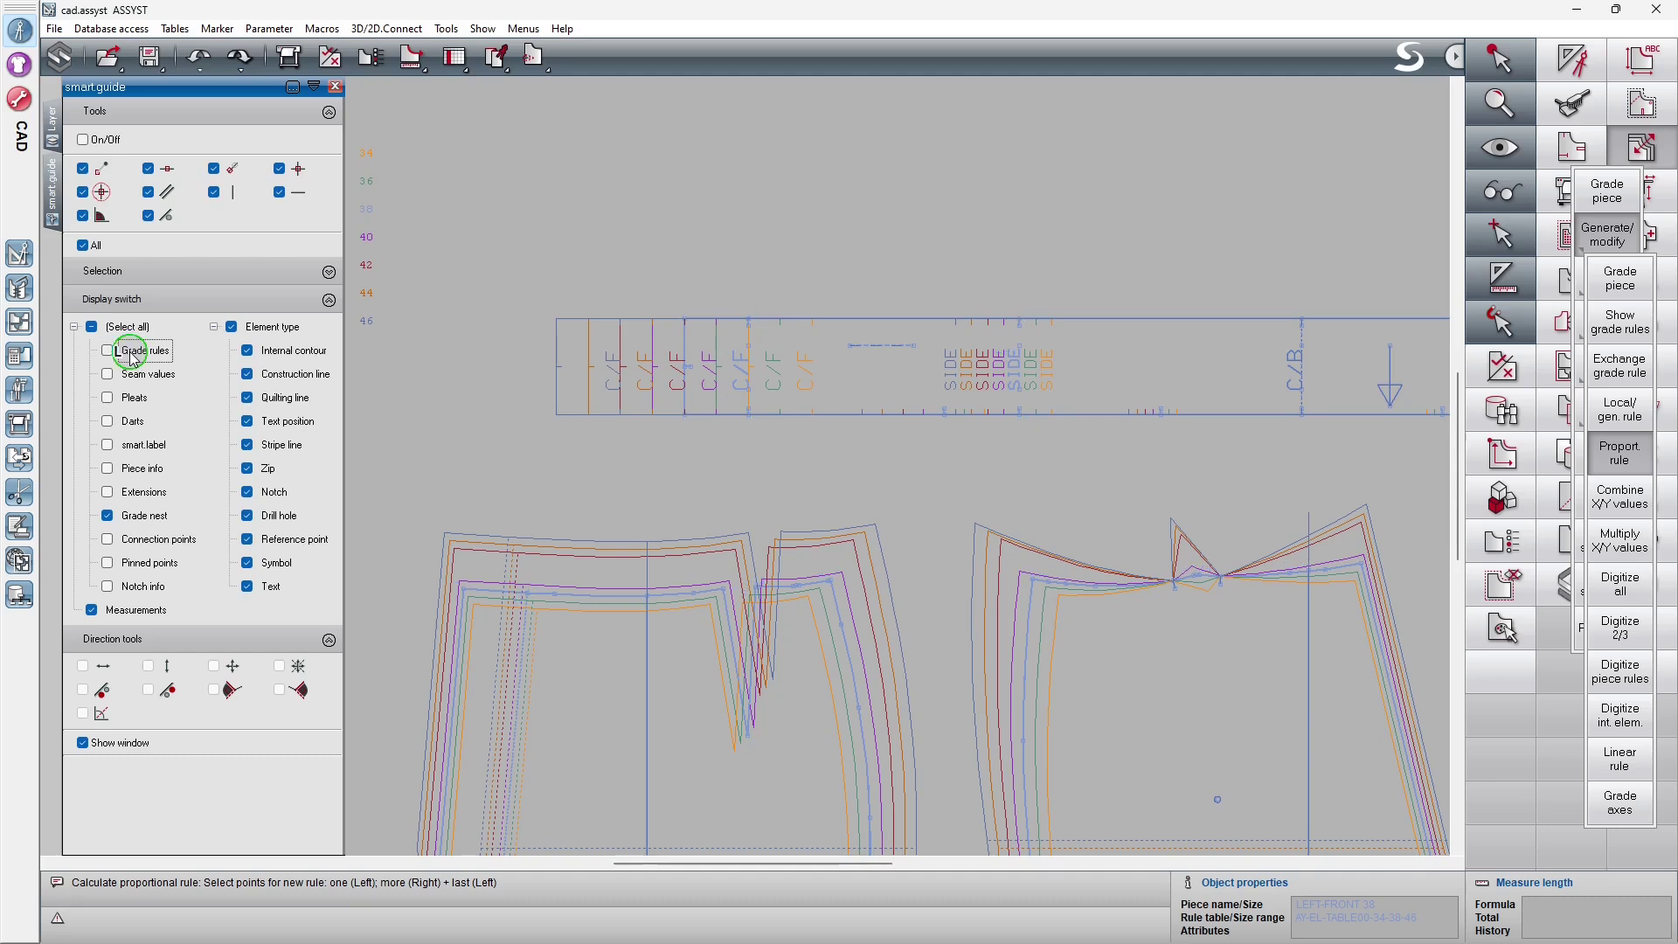
left_click(1642, 190)
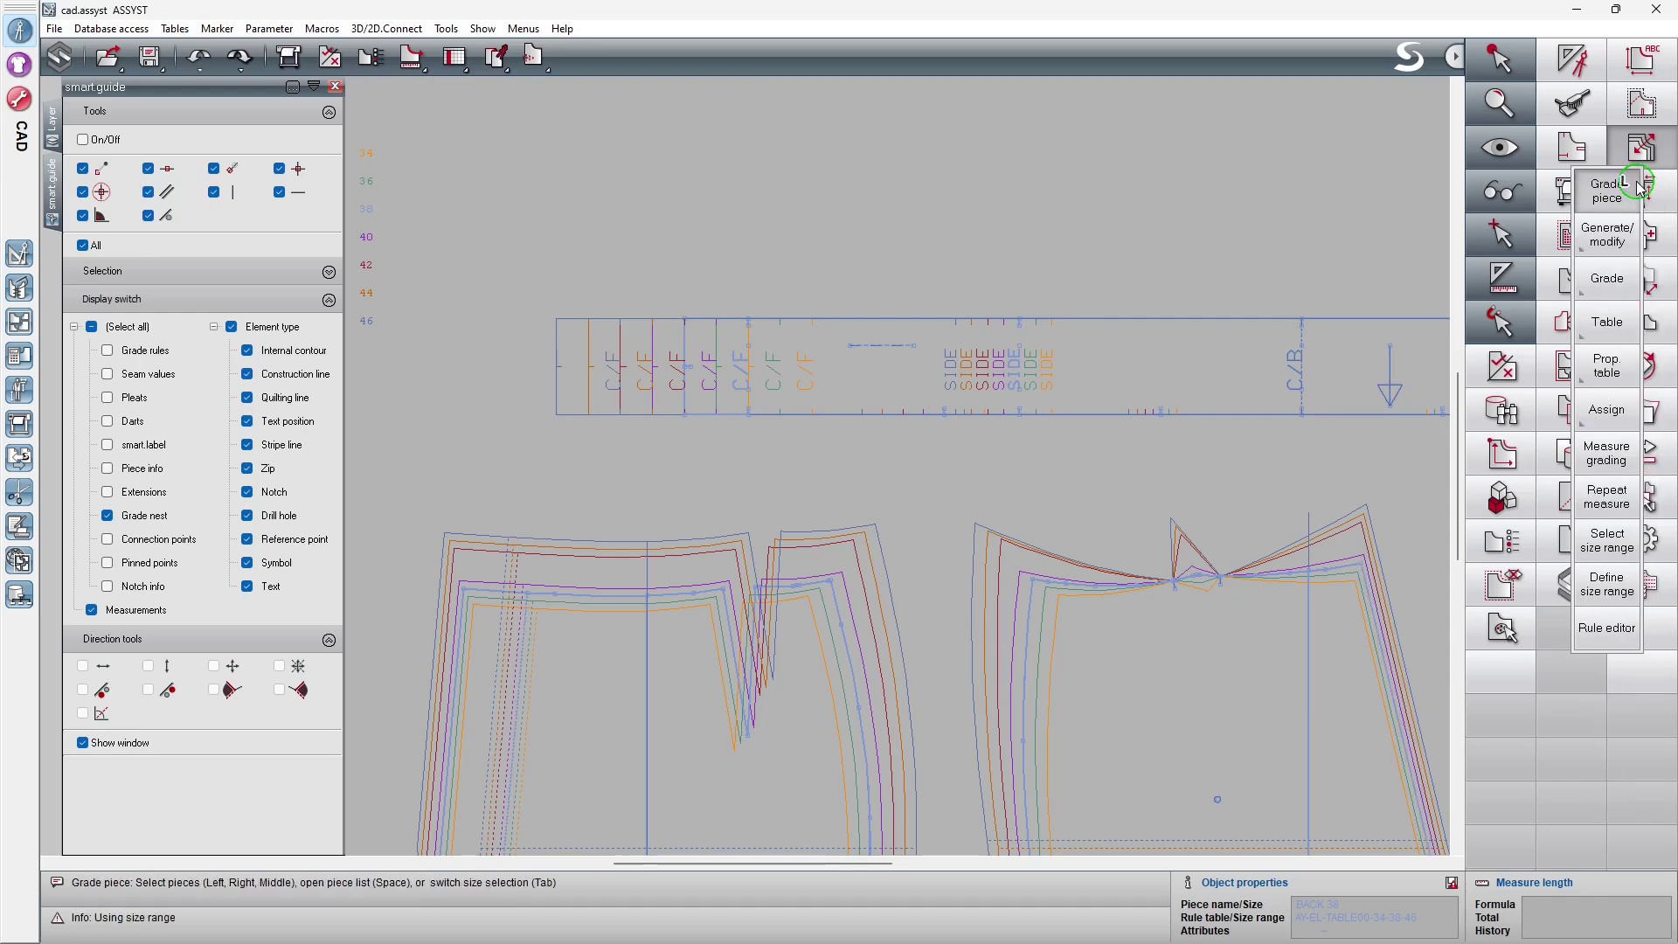
left_click(1618, 636)
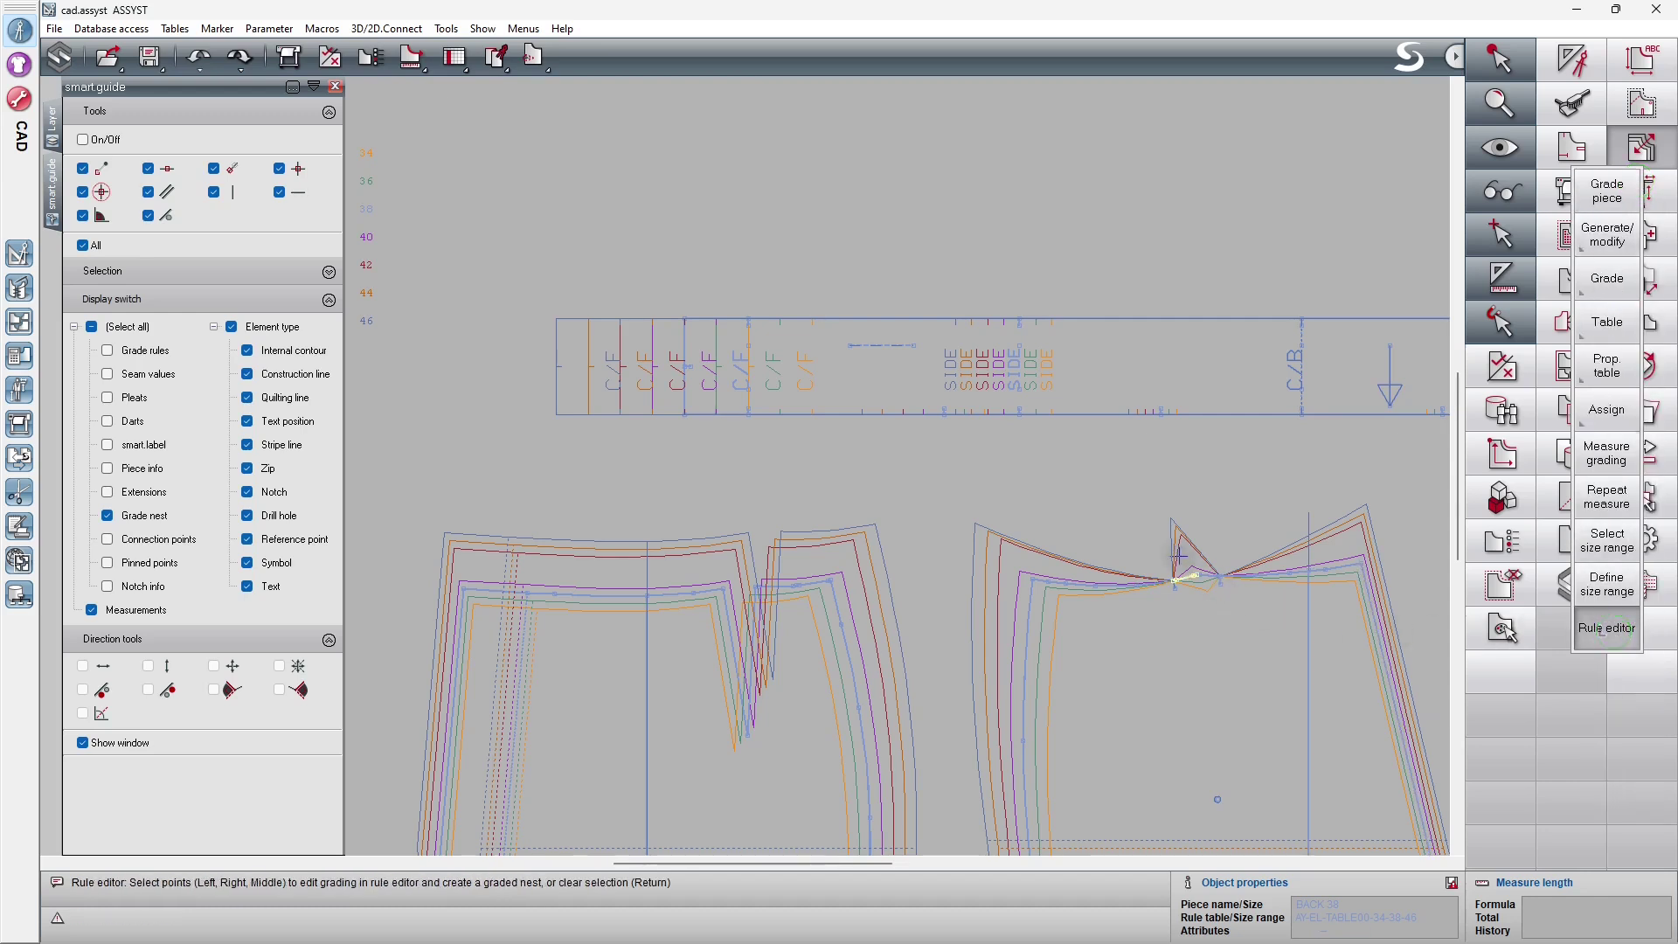
mouse_move(1162, 559)
middle_mouse_down()
mouse_move(1229, 641)
mouse_move(1226, 823)
middle_mouse_up()
left_click(1219, 797)
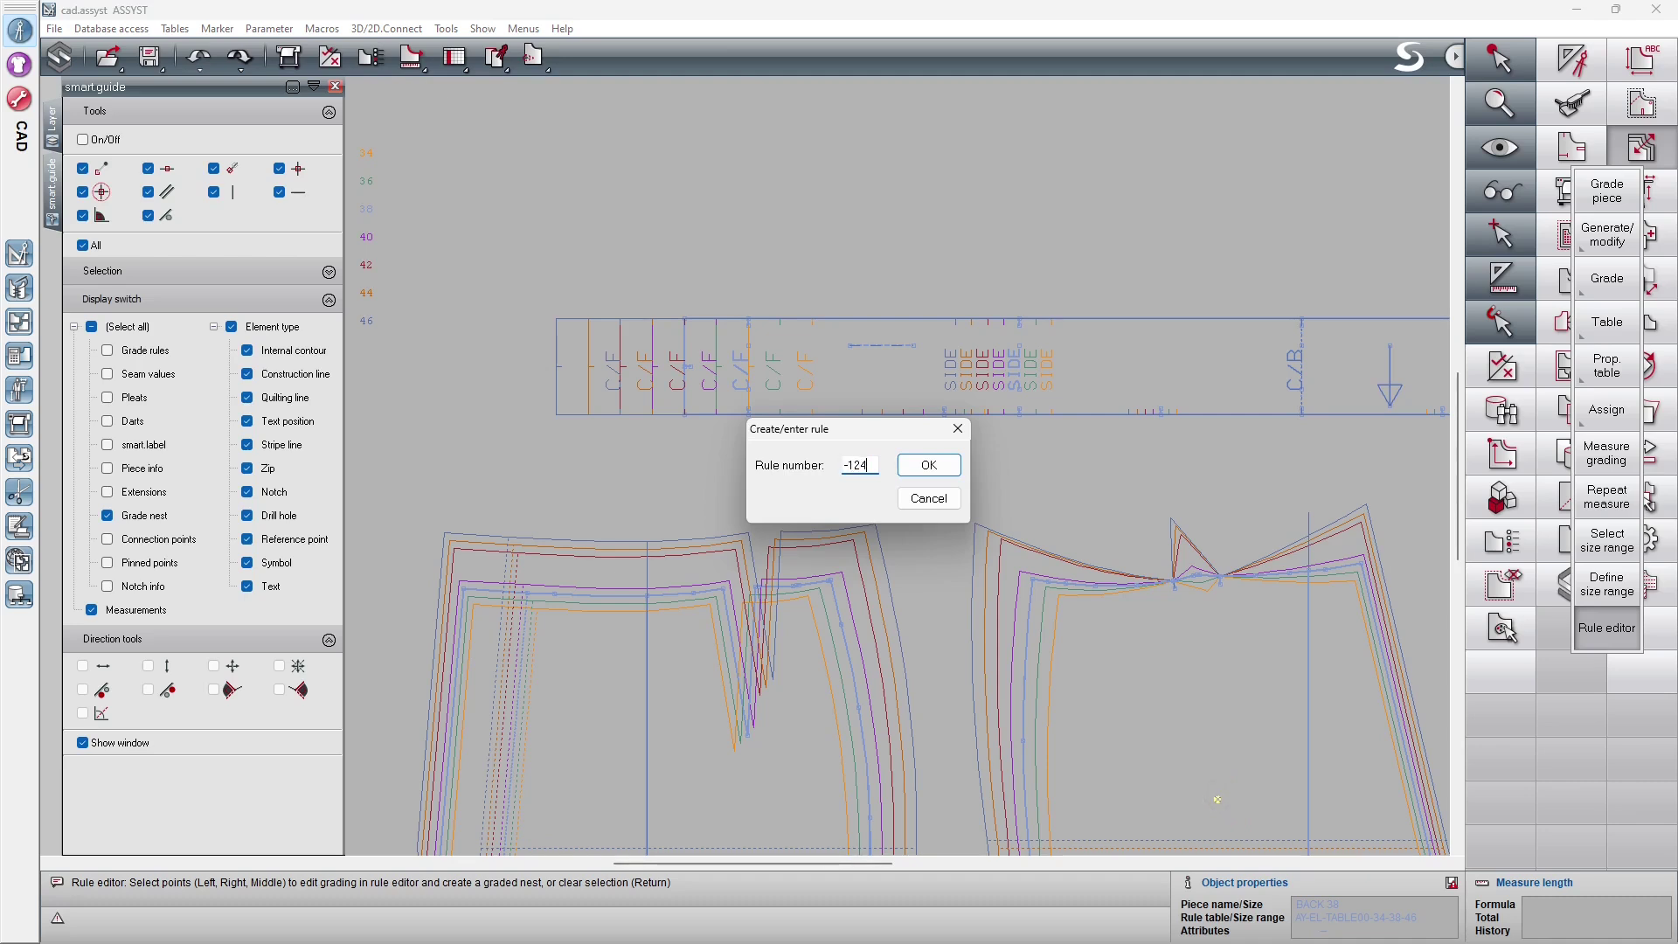
key("Return")
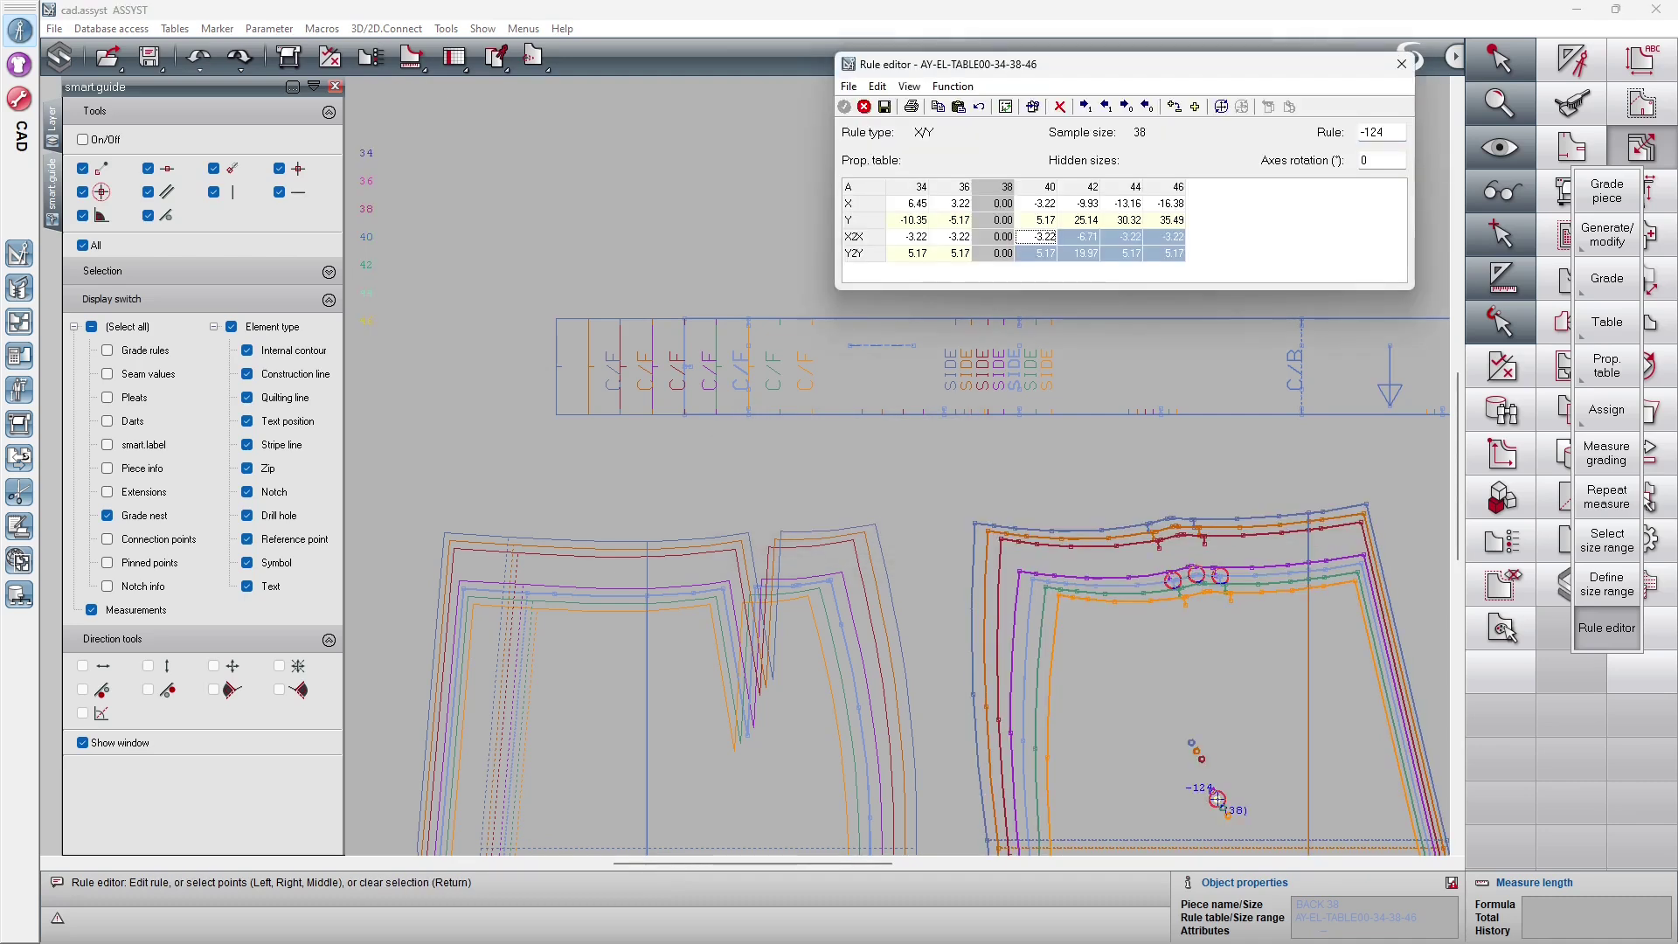
left_click(1402, 68)
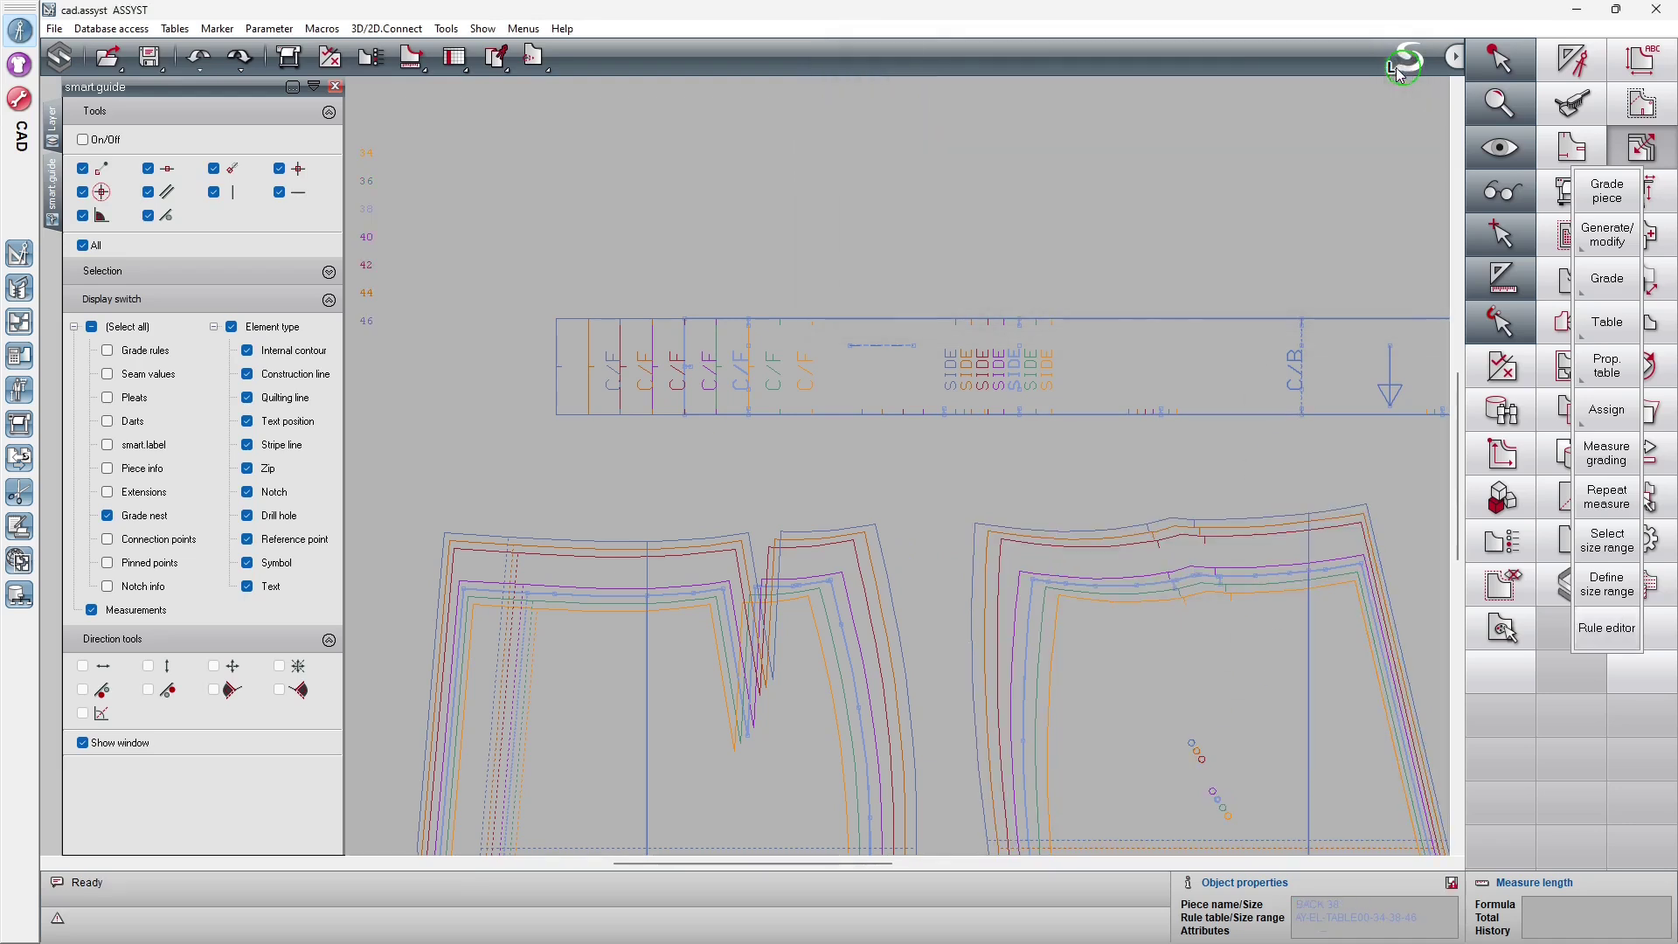
left_click(536, 62)
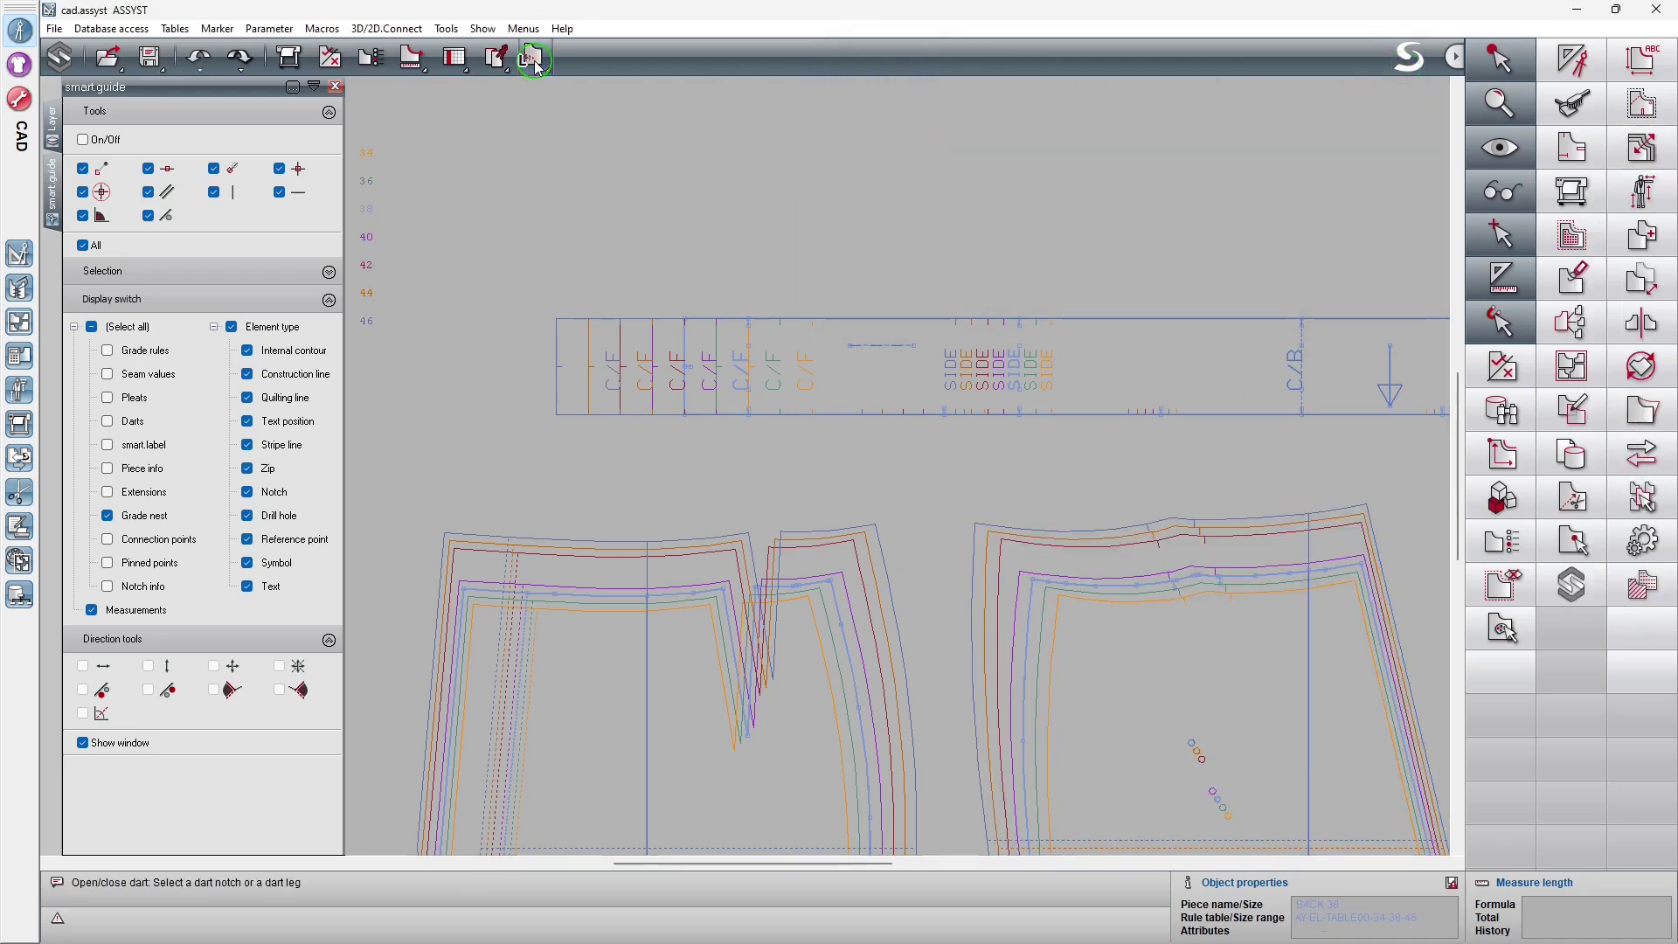
left_click(1180, 571)
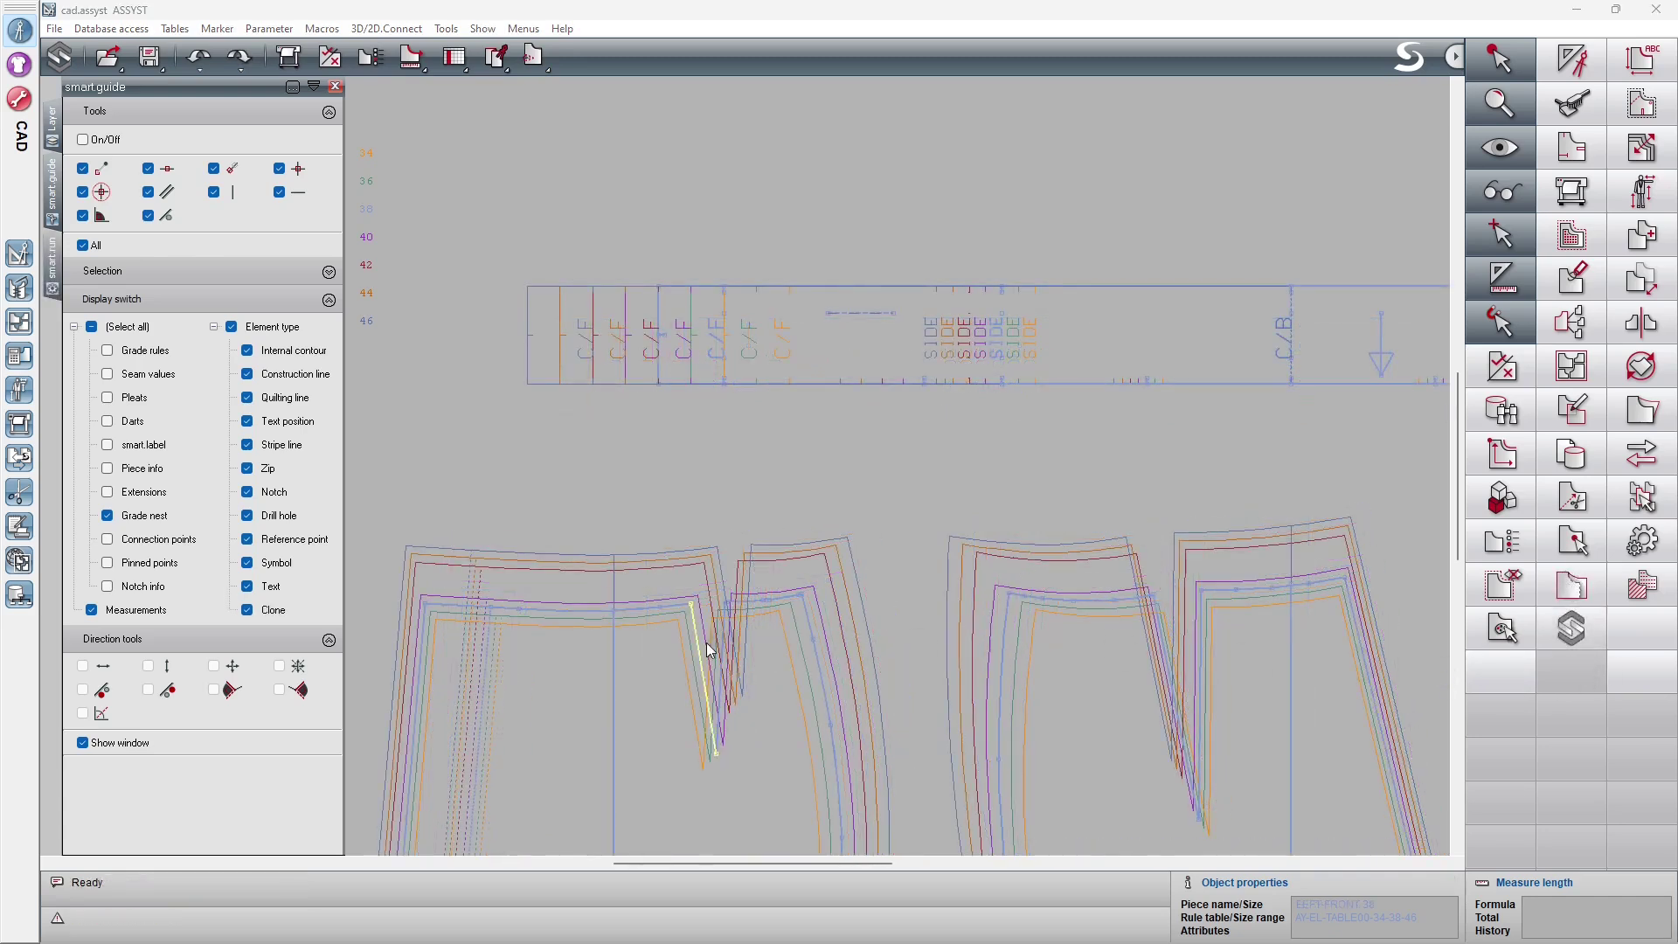
Hide the grade nest and compare the grading of the waistband's C/B-to-dart-notch section with the back's centre-back-to-dart waist edge
left_click(109, 516)
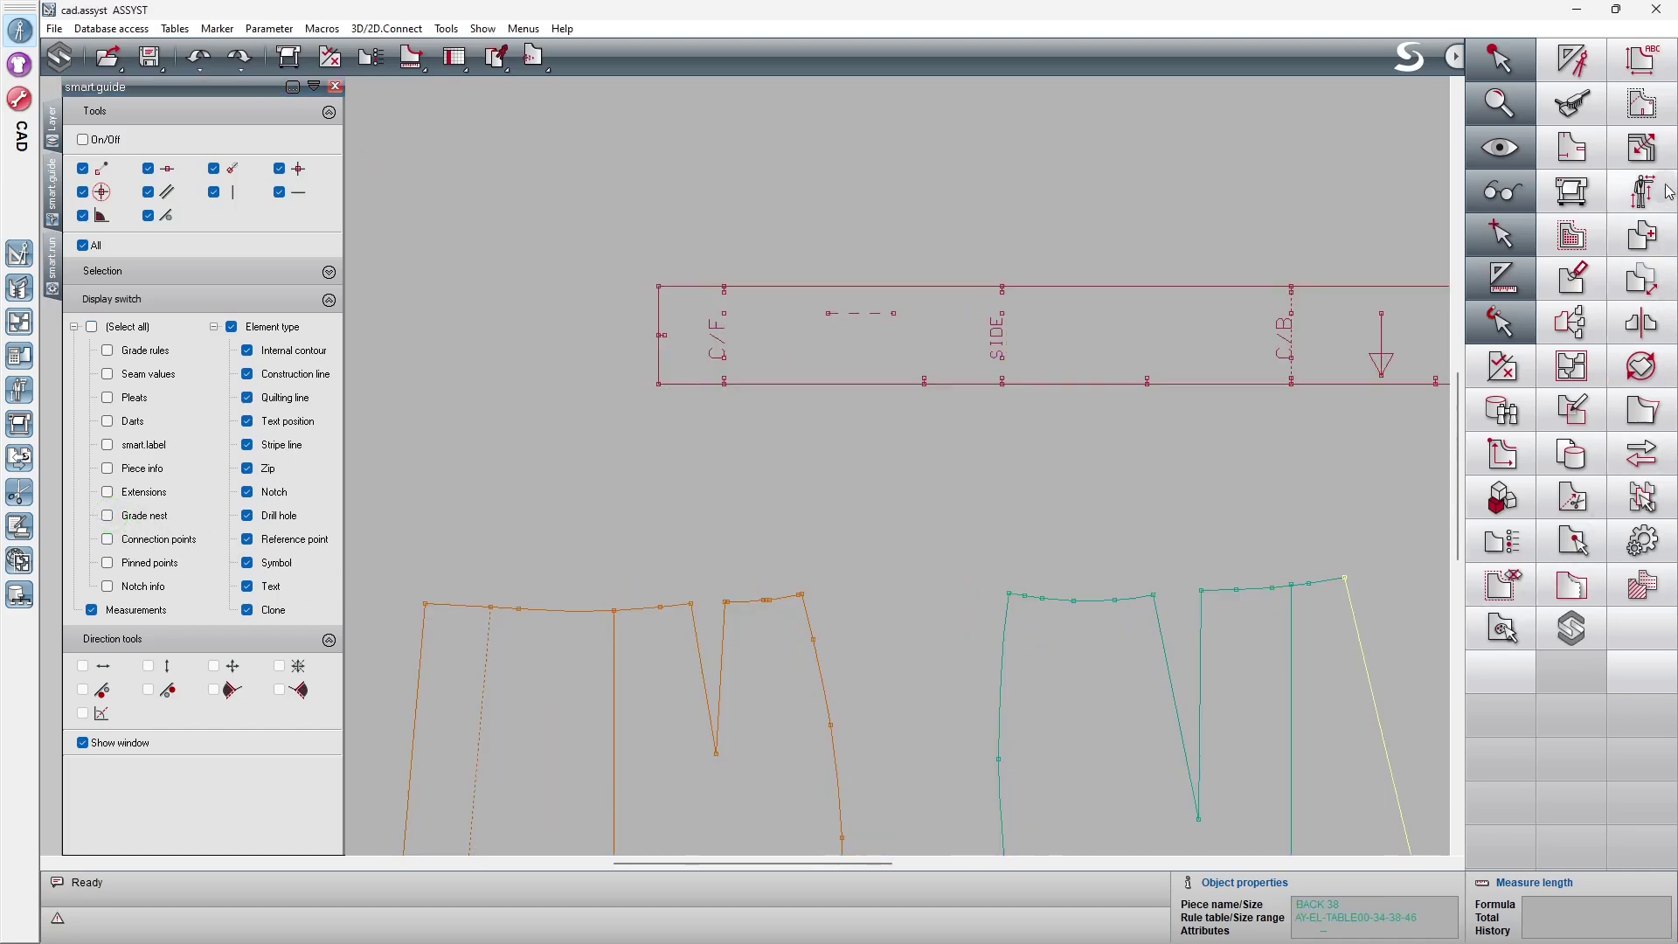
left_click(1643, 148)
left_click(1610, 454)
left_click(1292, 385)
left_click(1292, 384)
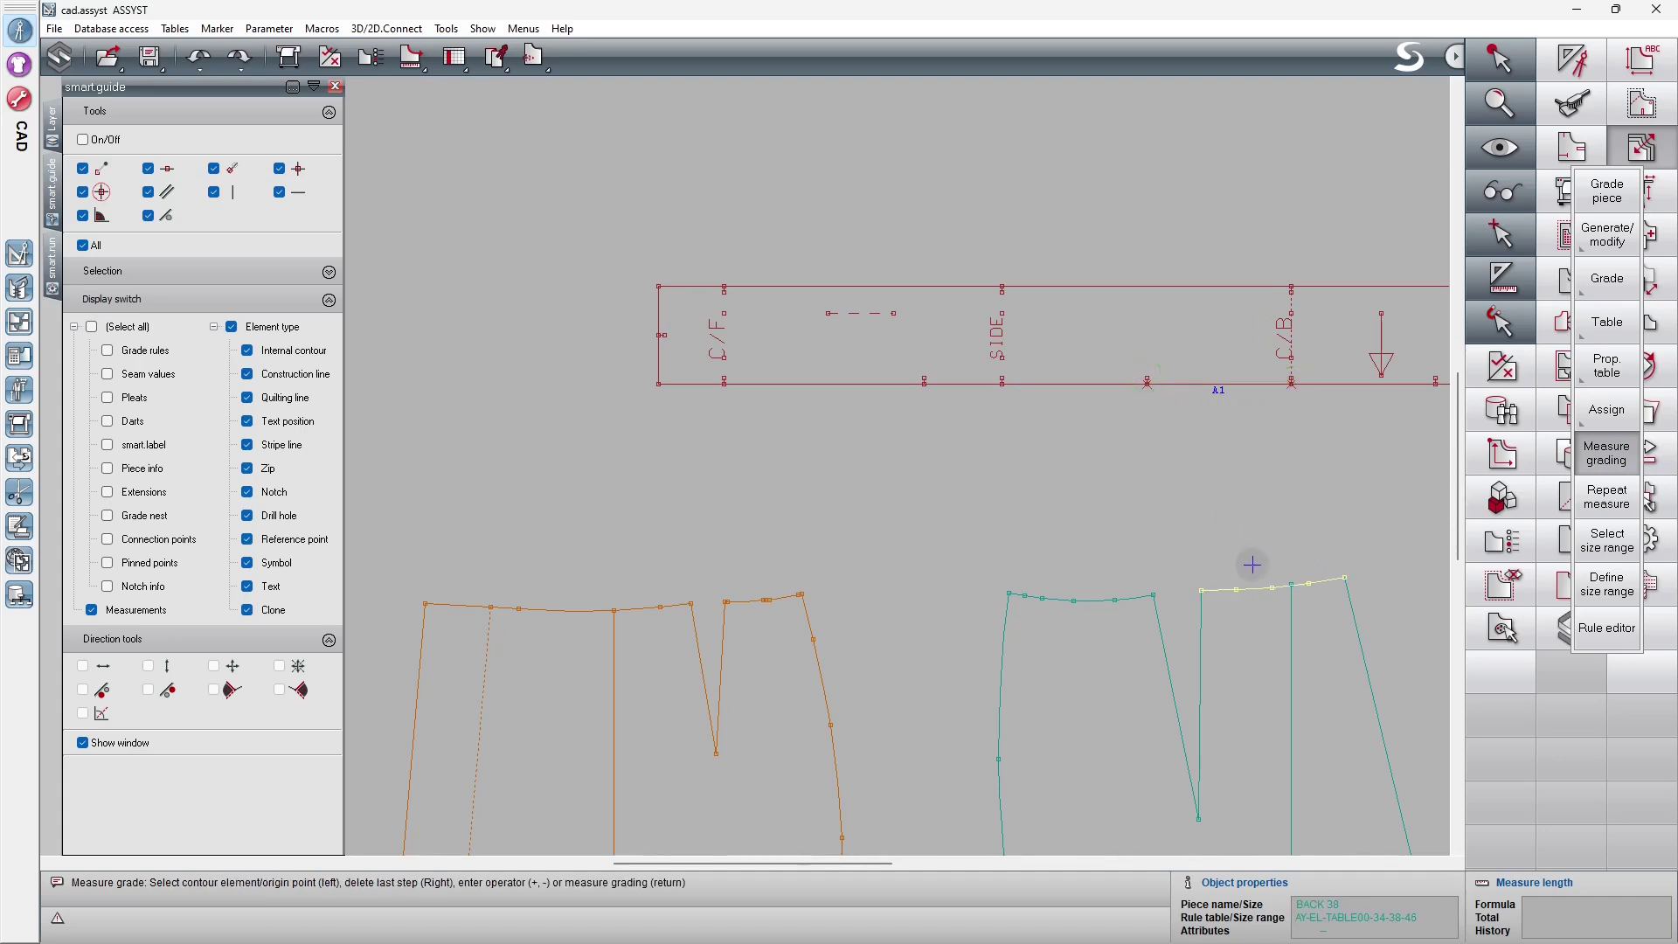
key("minus")
left_click(1252, 569)
key("Return")
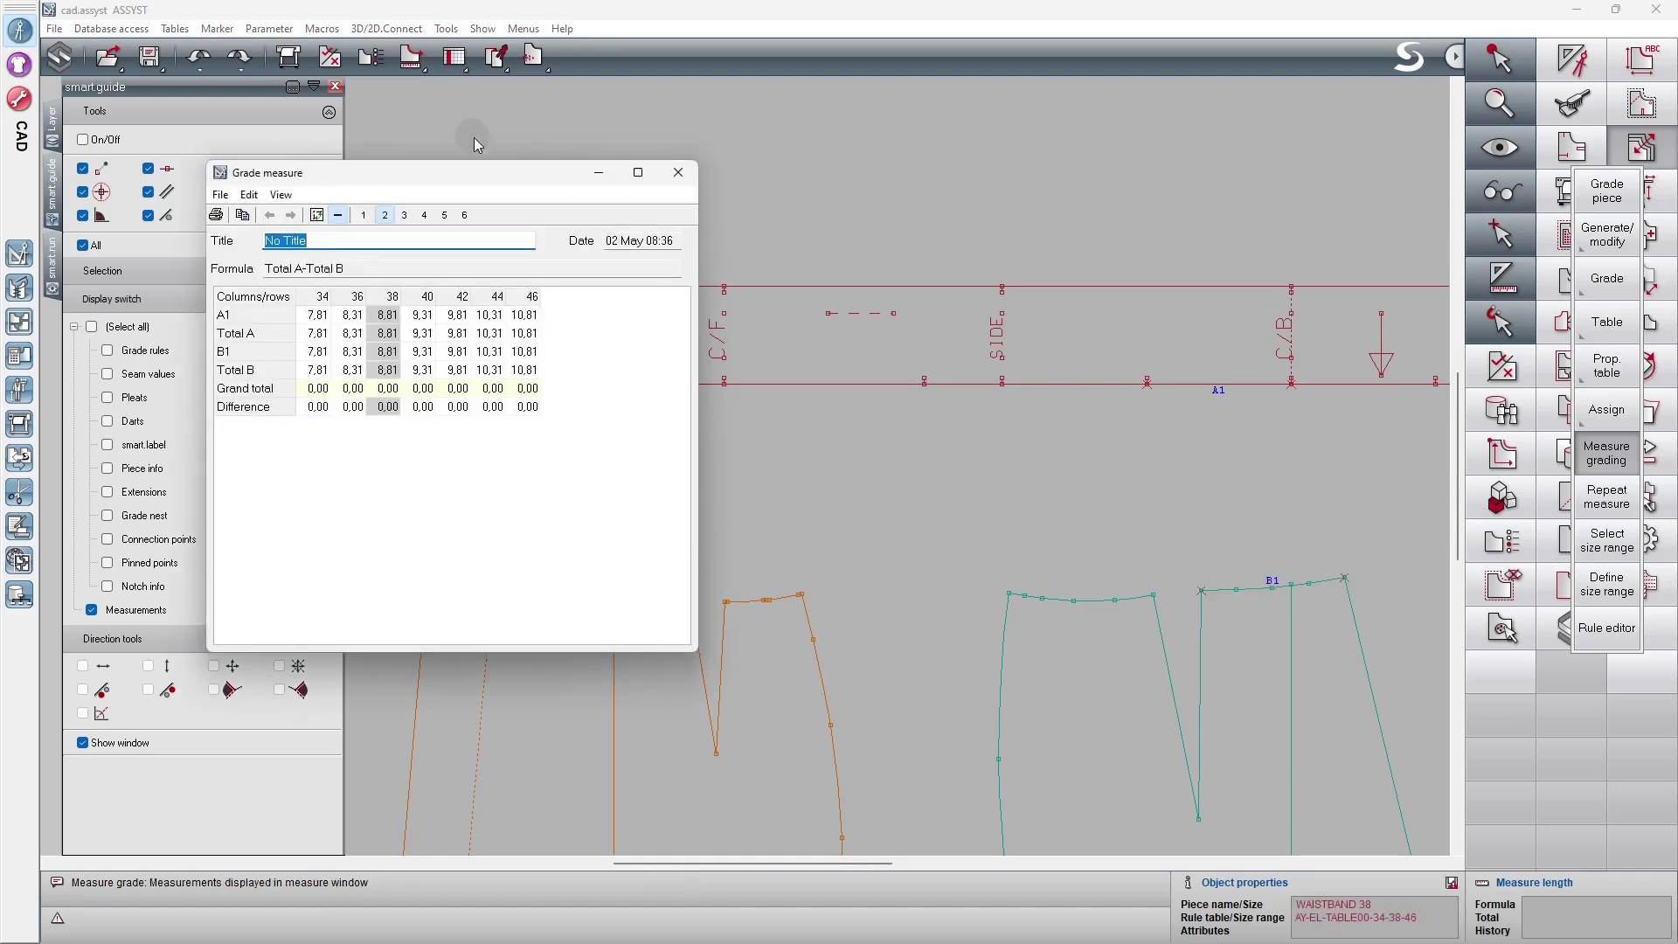
left_click_drag(493, 173, 794, 85)
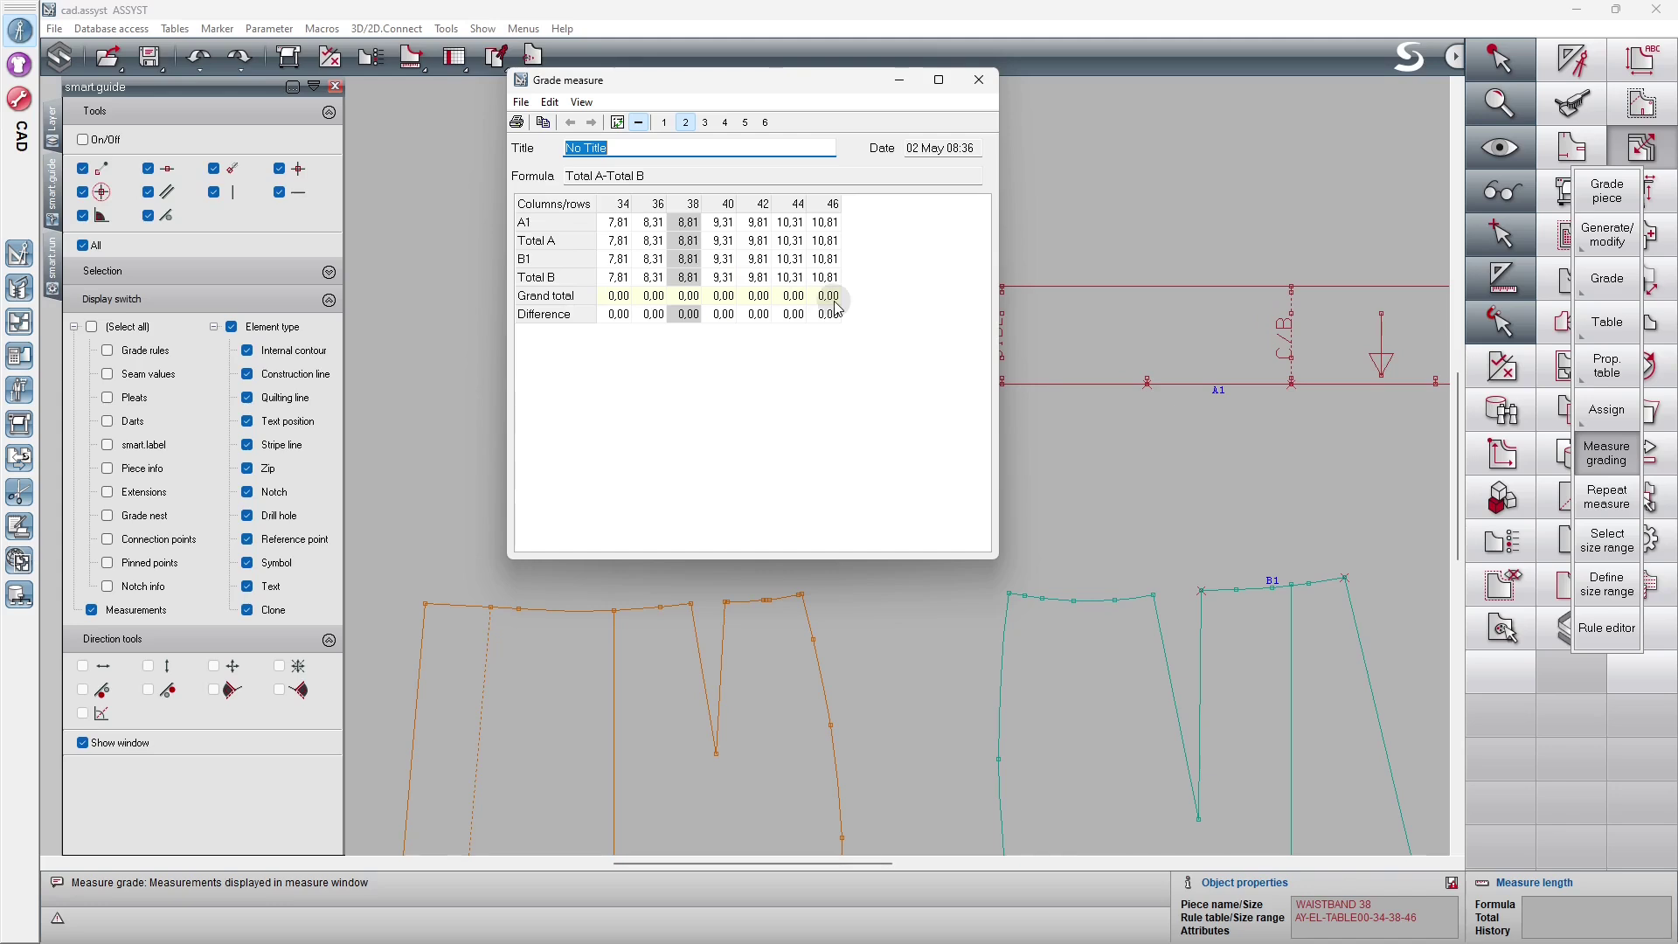
left_click(980, 85)
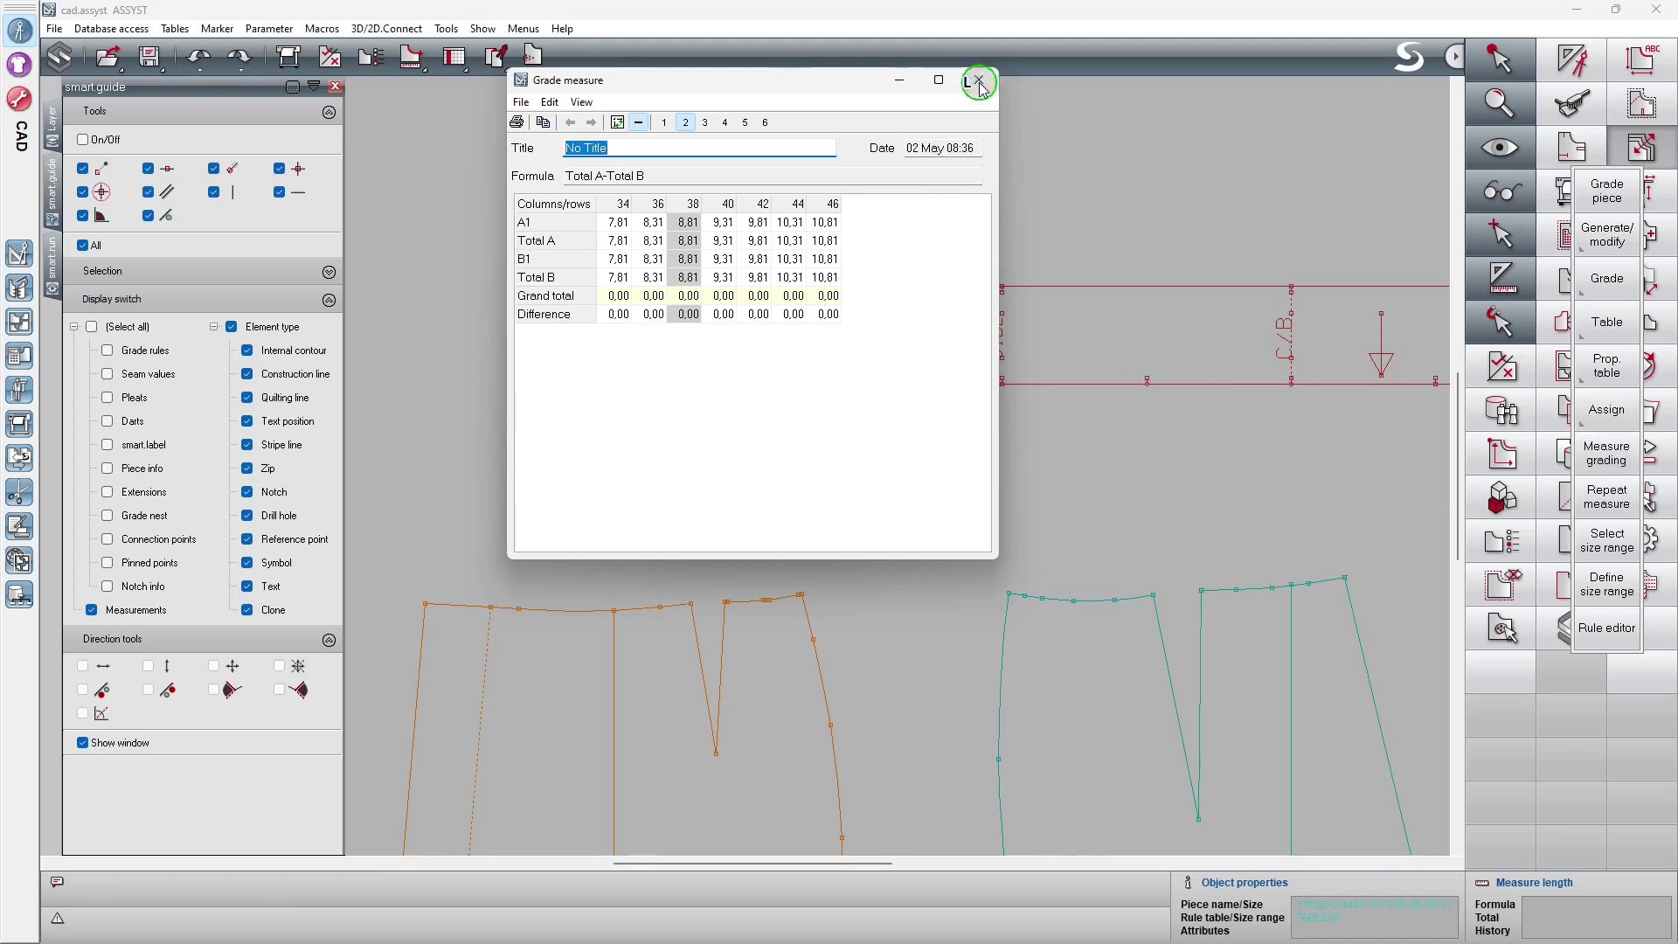
Compare the grading of the waistband's dart-notch-to-SIDE section with the back's waist edge between dart and side seam
left_click(1618, 471)
left_click(1147, 381)
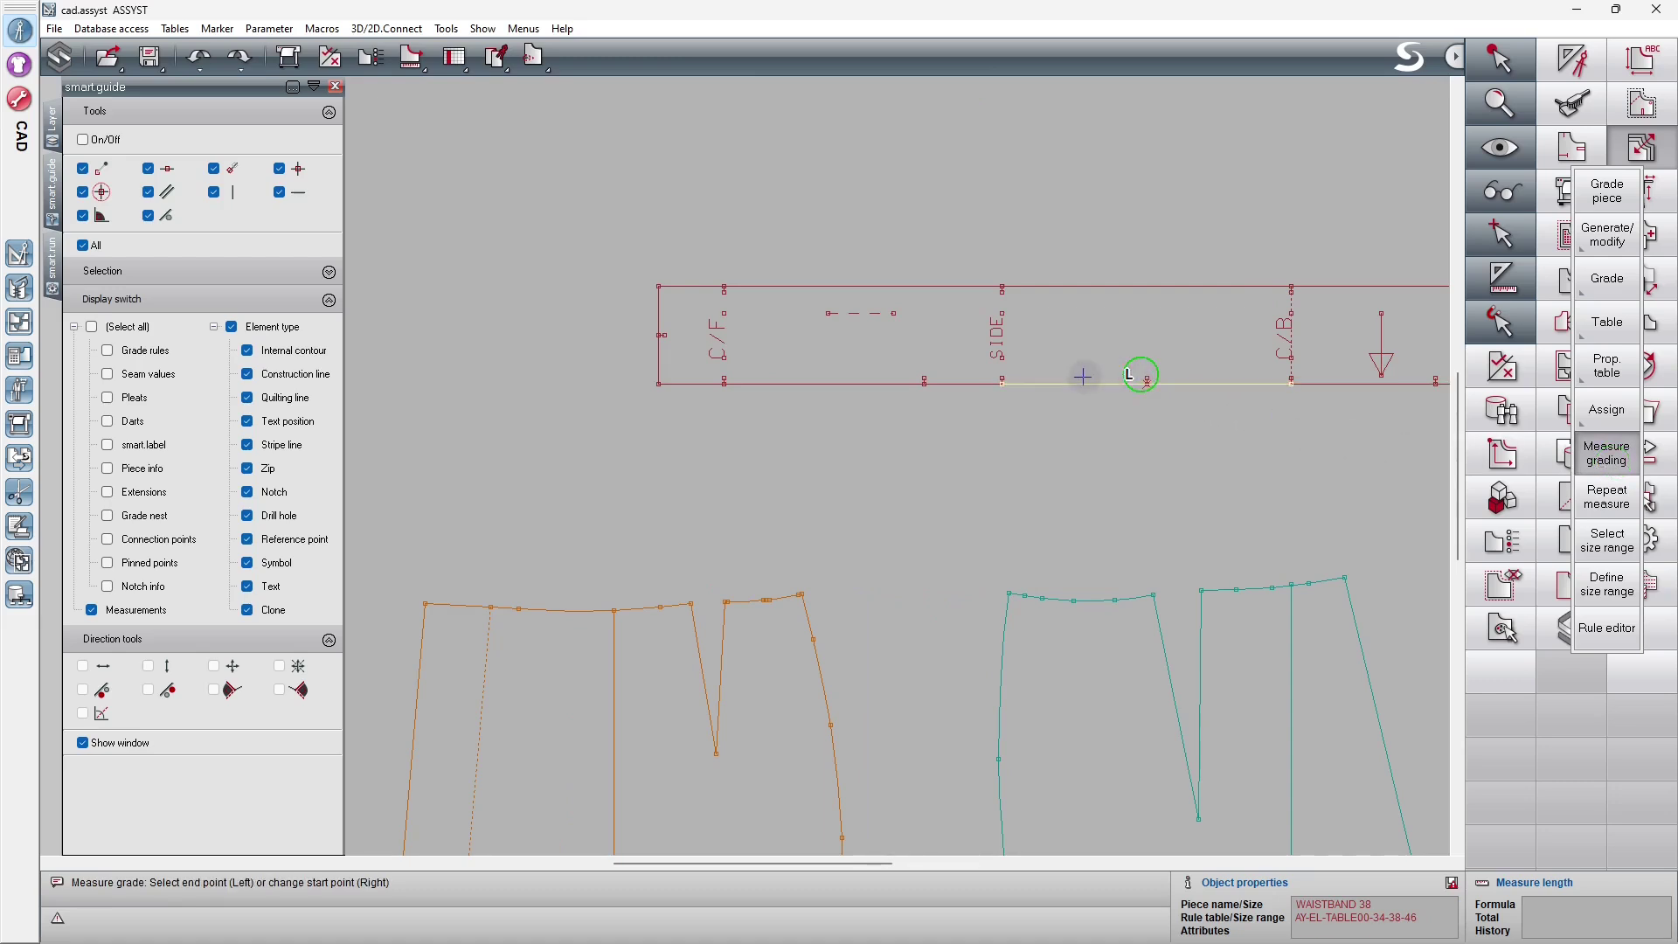
left_click(1002, 385)
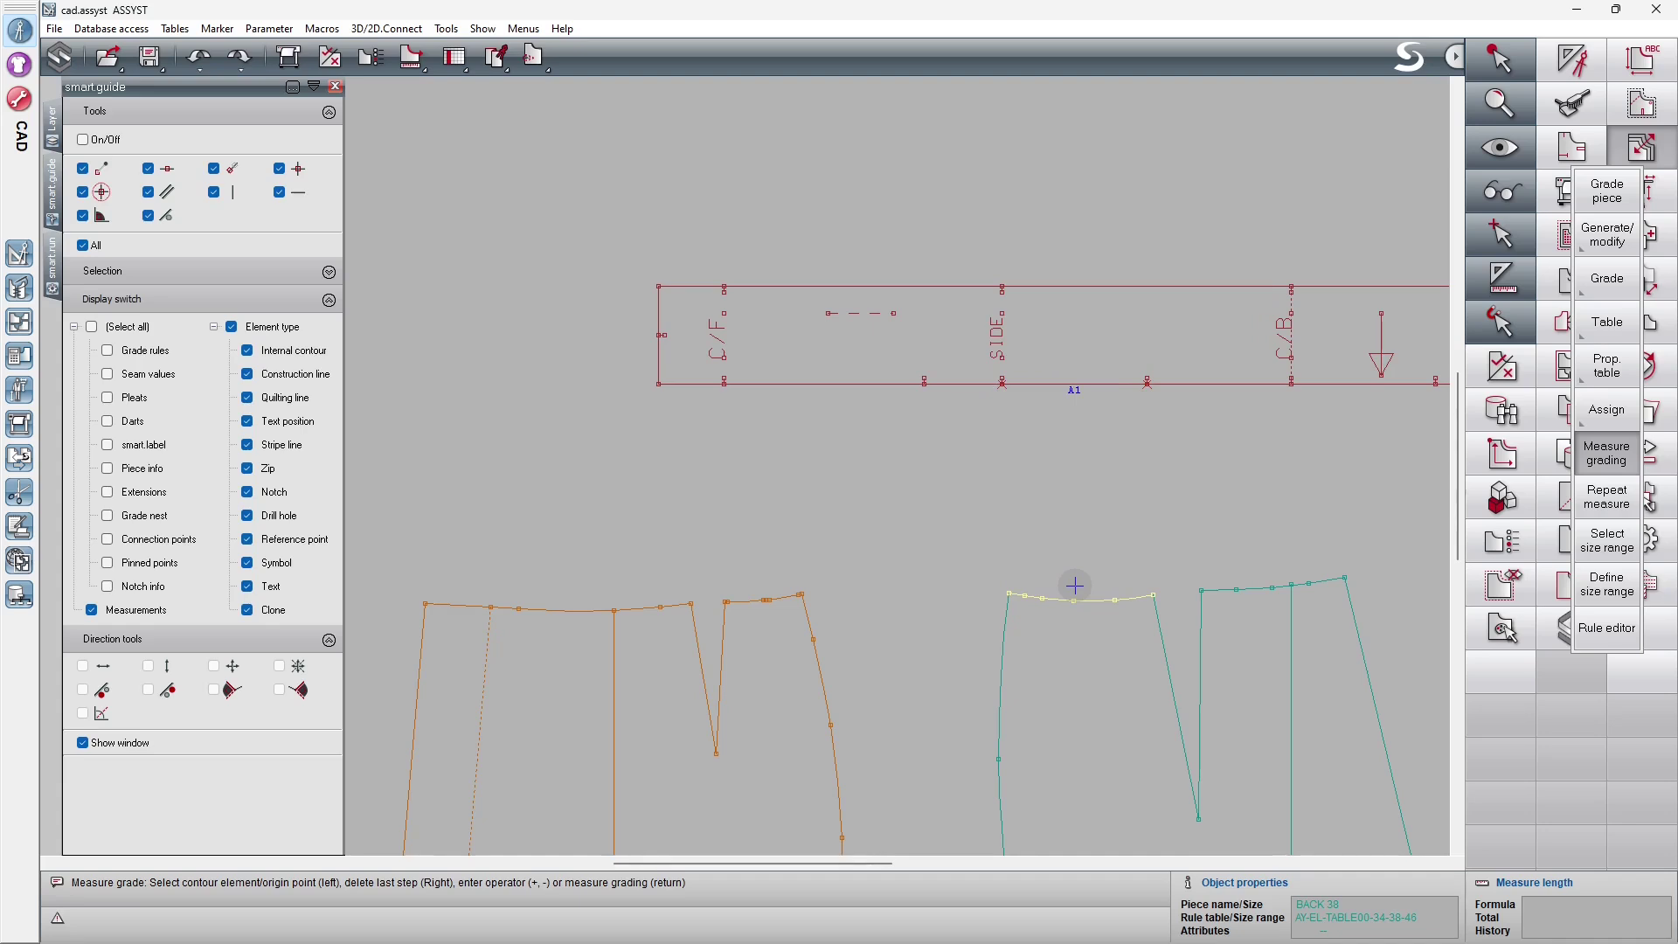
key("minus")
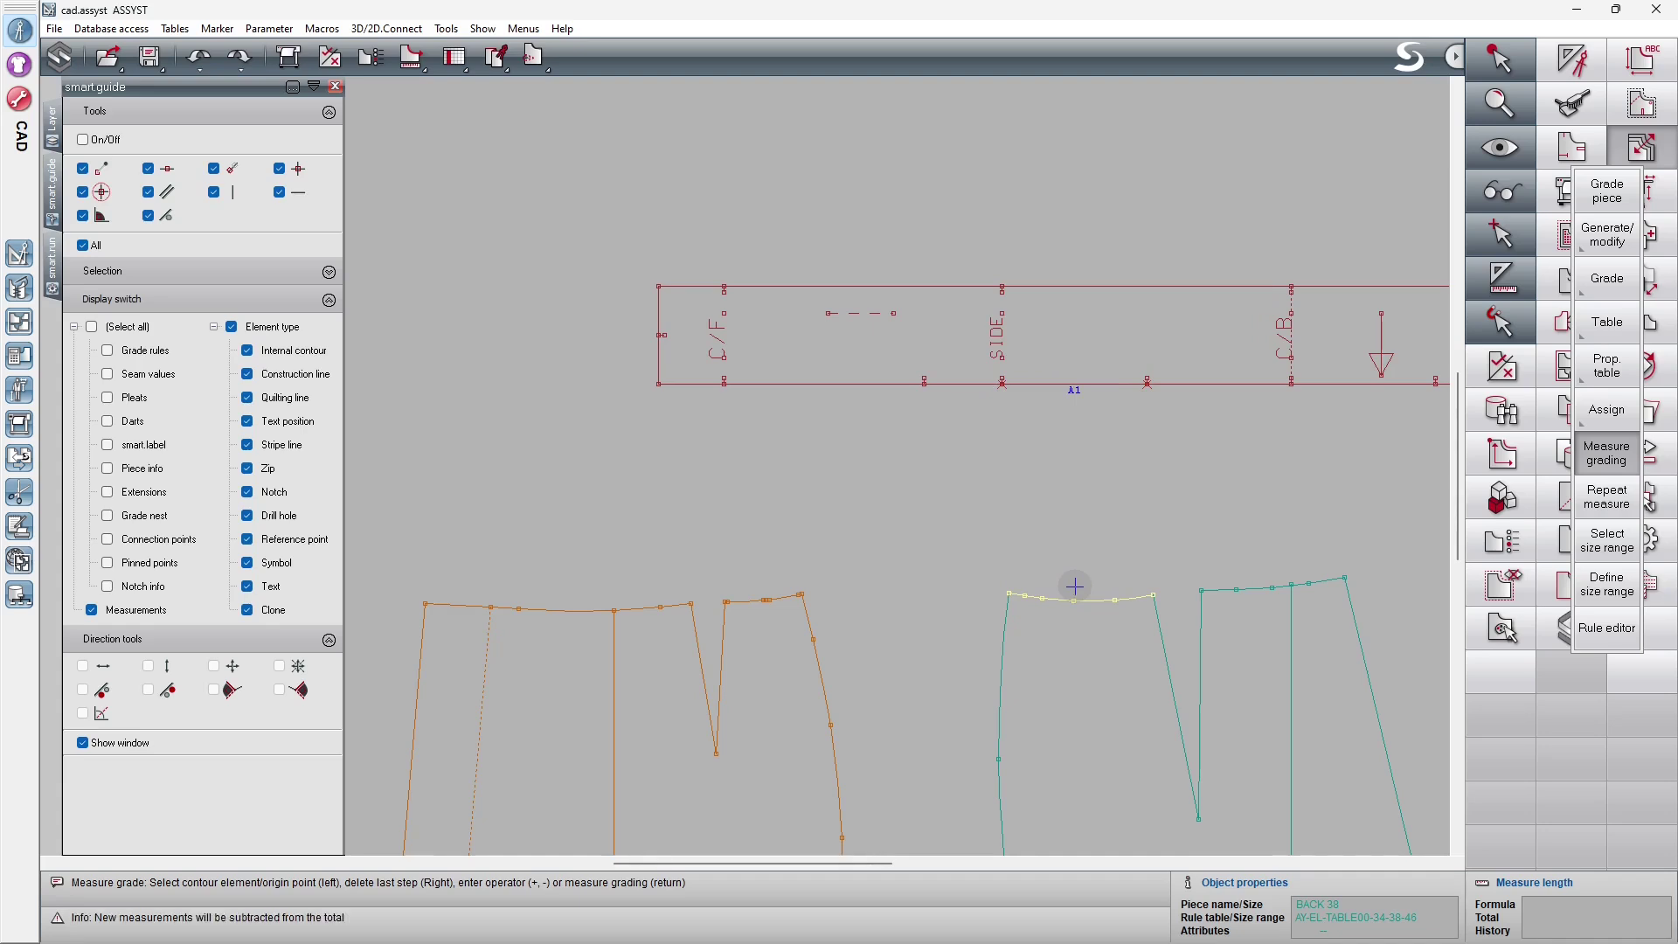
left_click(1076, 587)
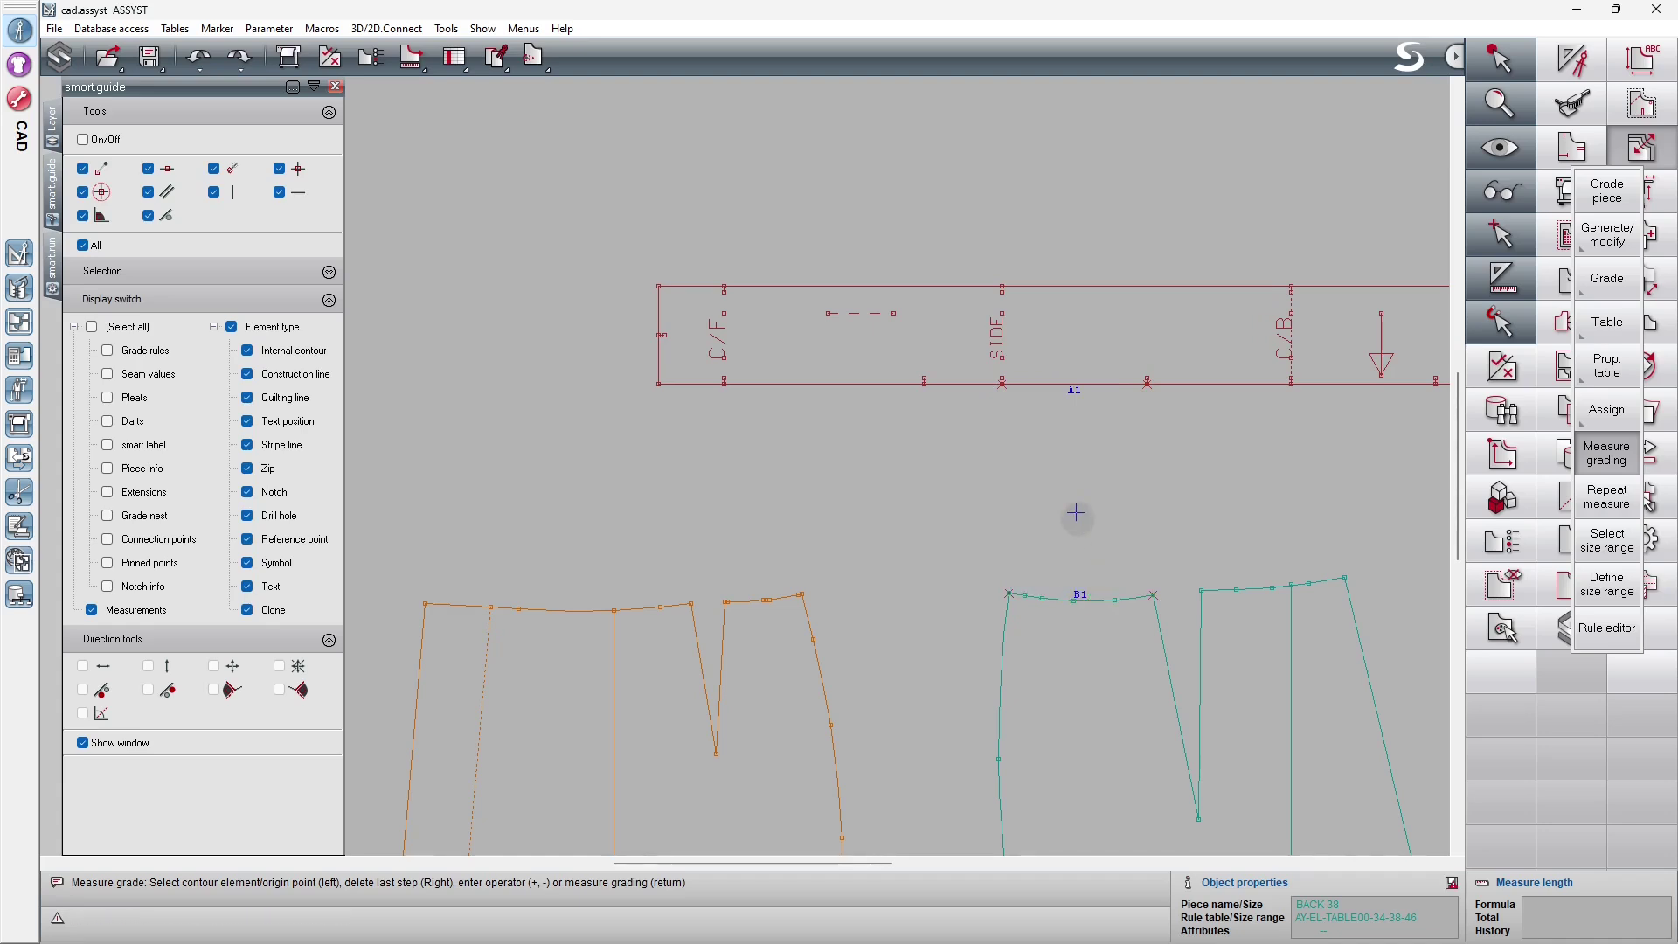
key("Return")
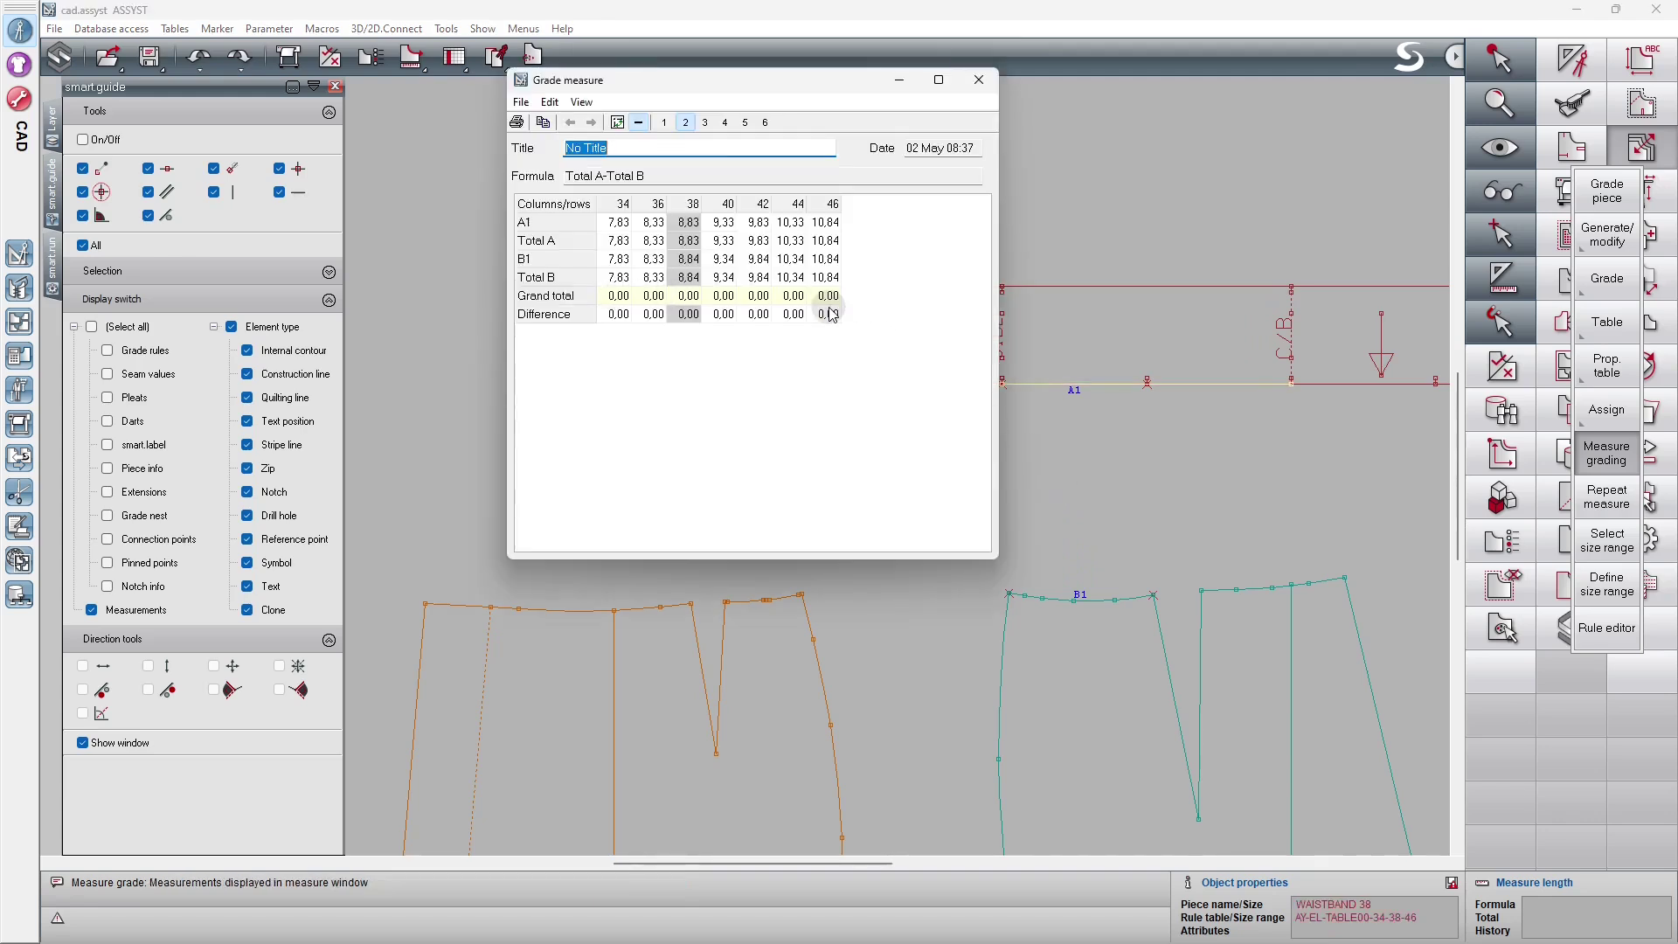
left_click(979, 79)
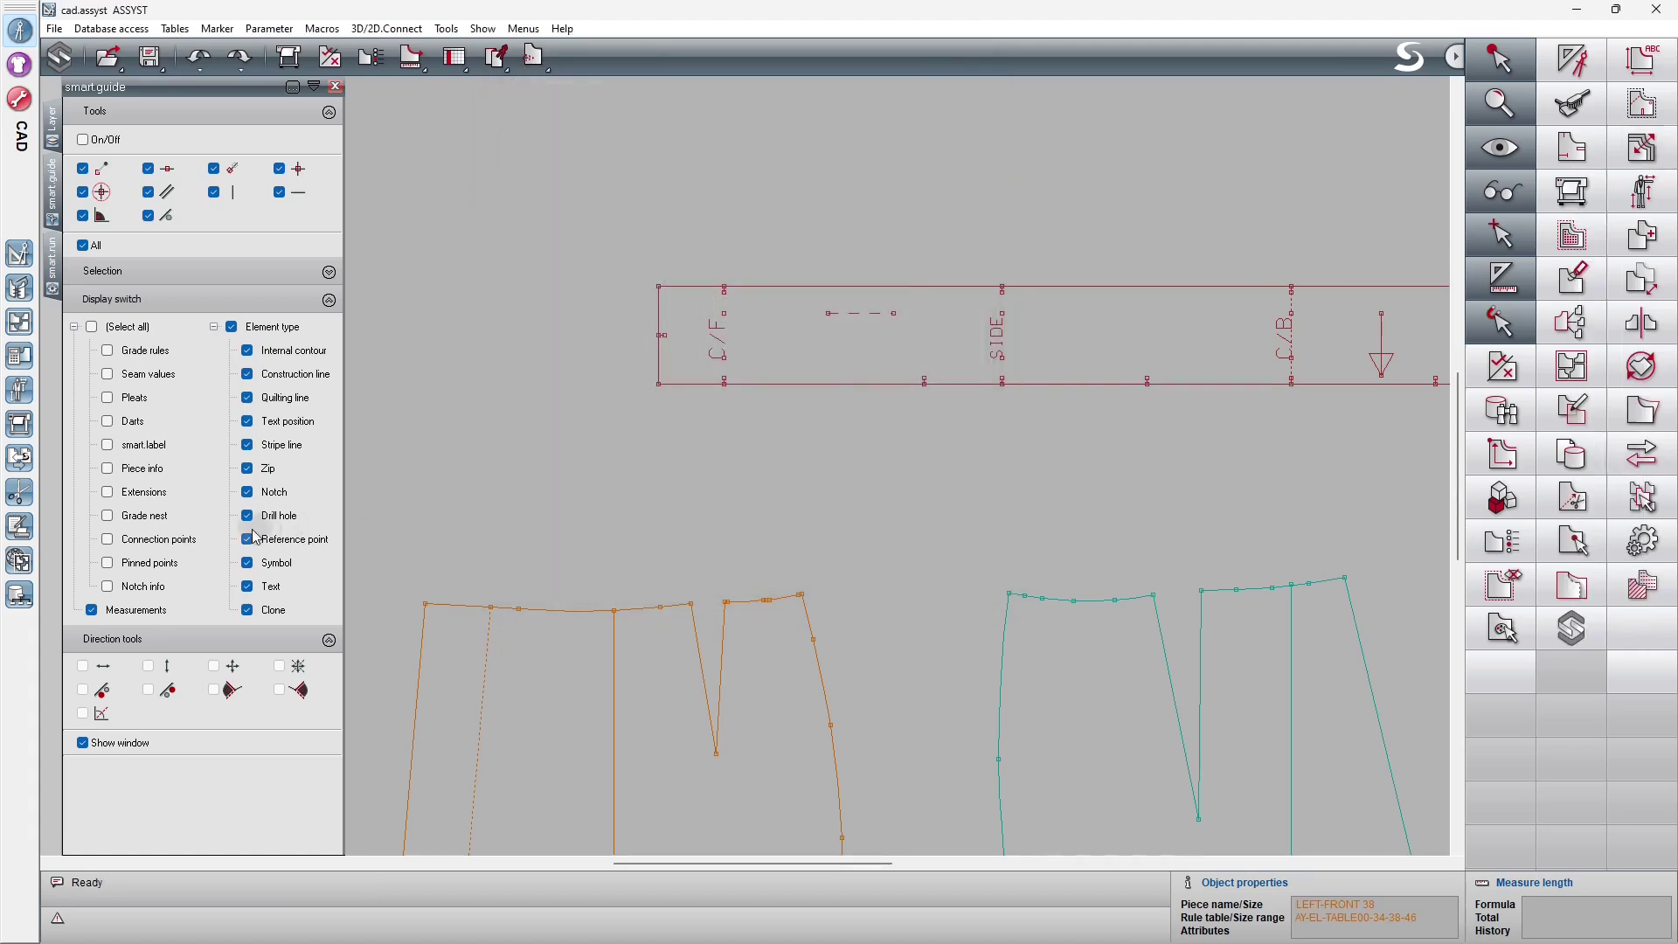
Show the grade nest on all pieces and move the waistband horizontally so it sits centred above the two fronts and the back
left_click(143, 515)
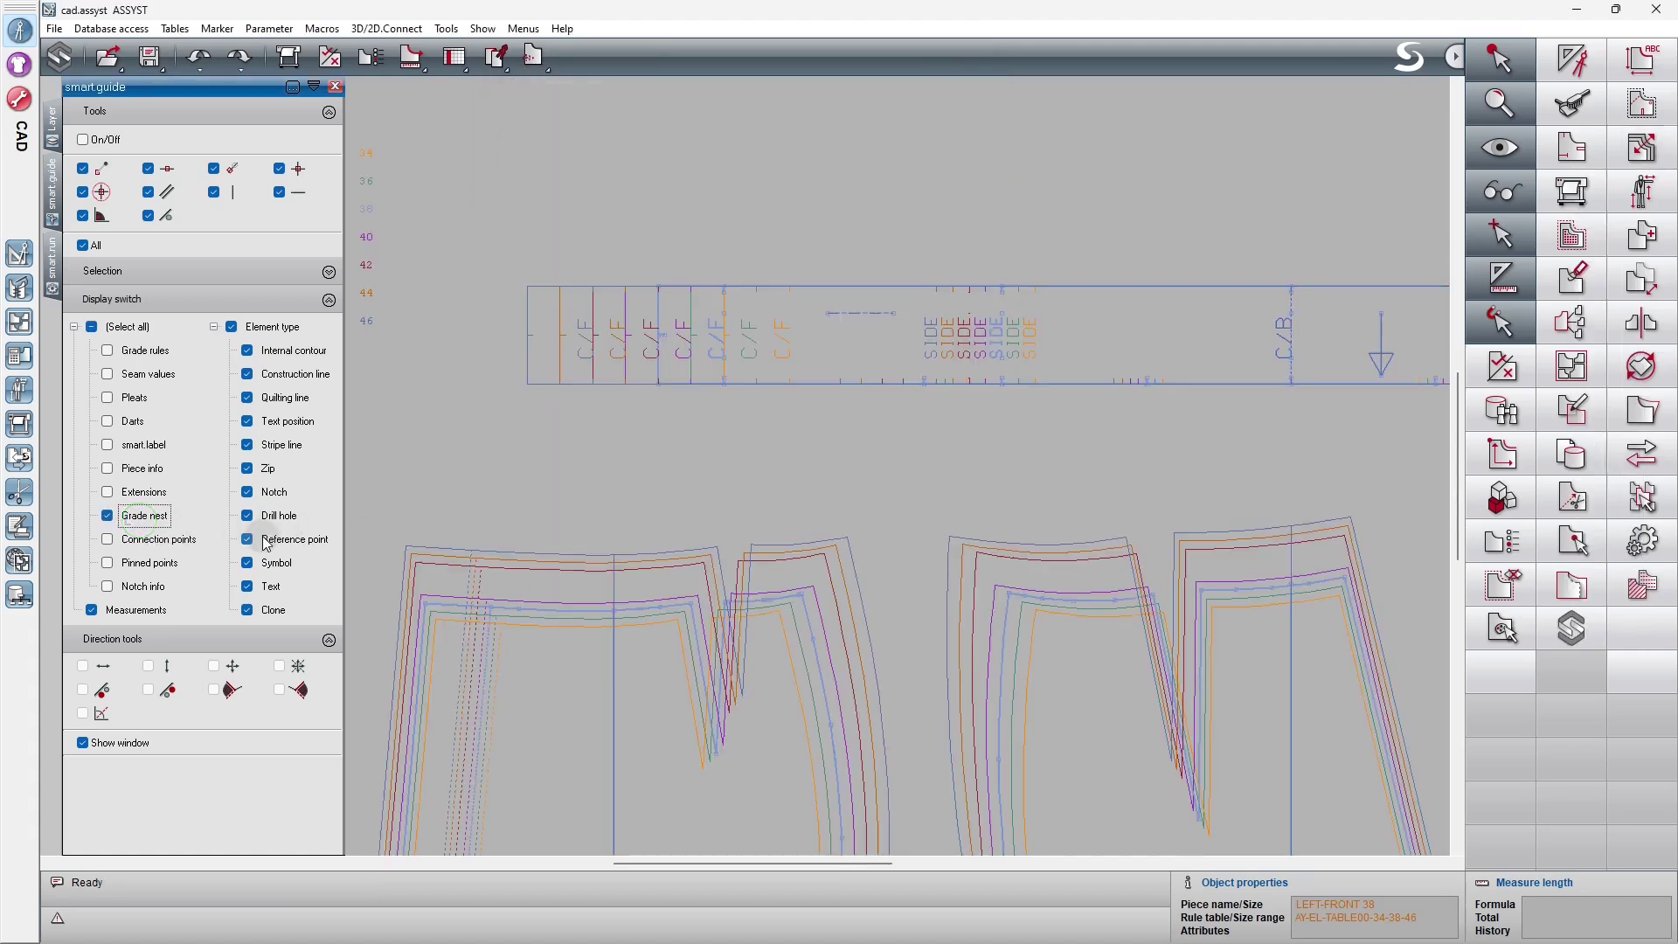
key("a")
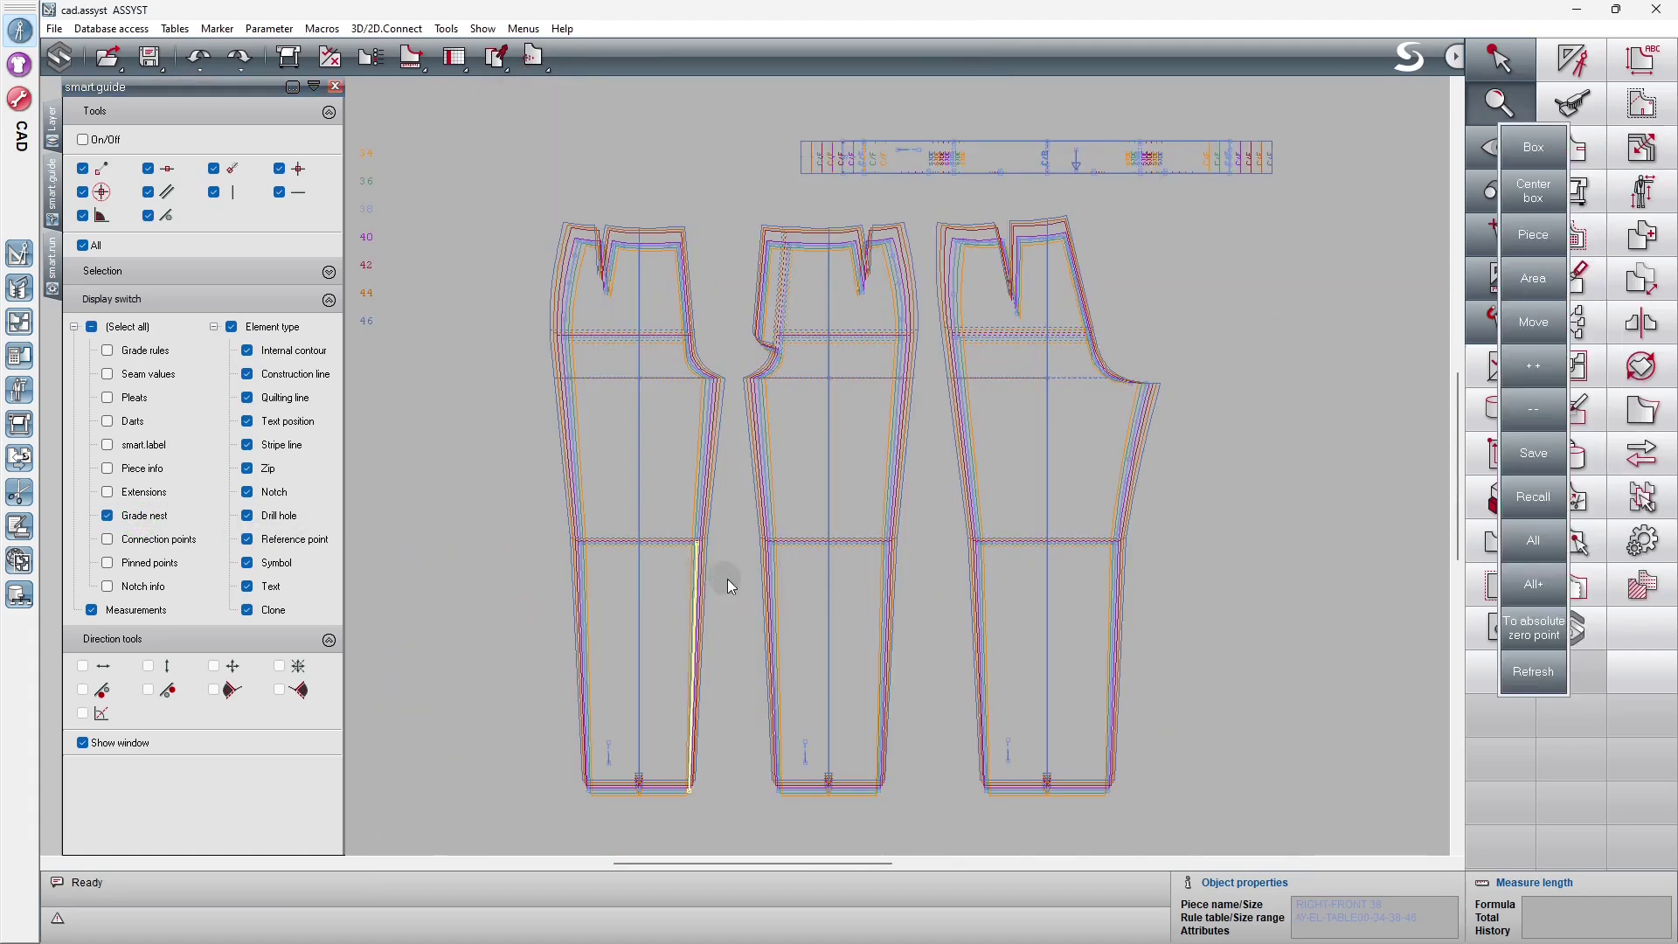
key("m")
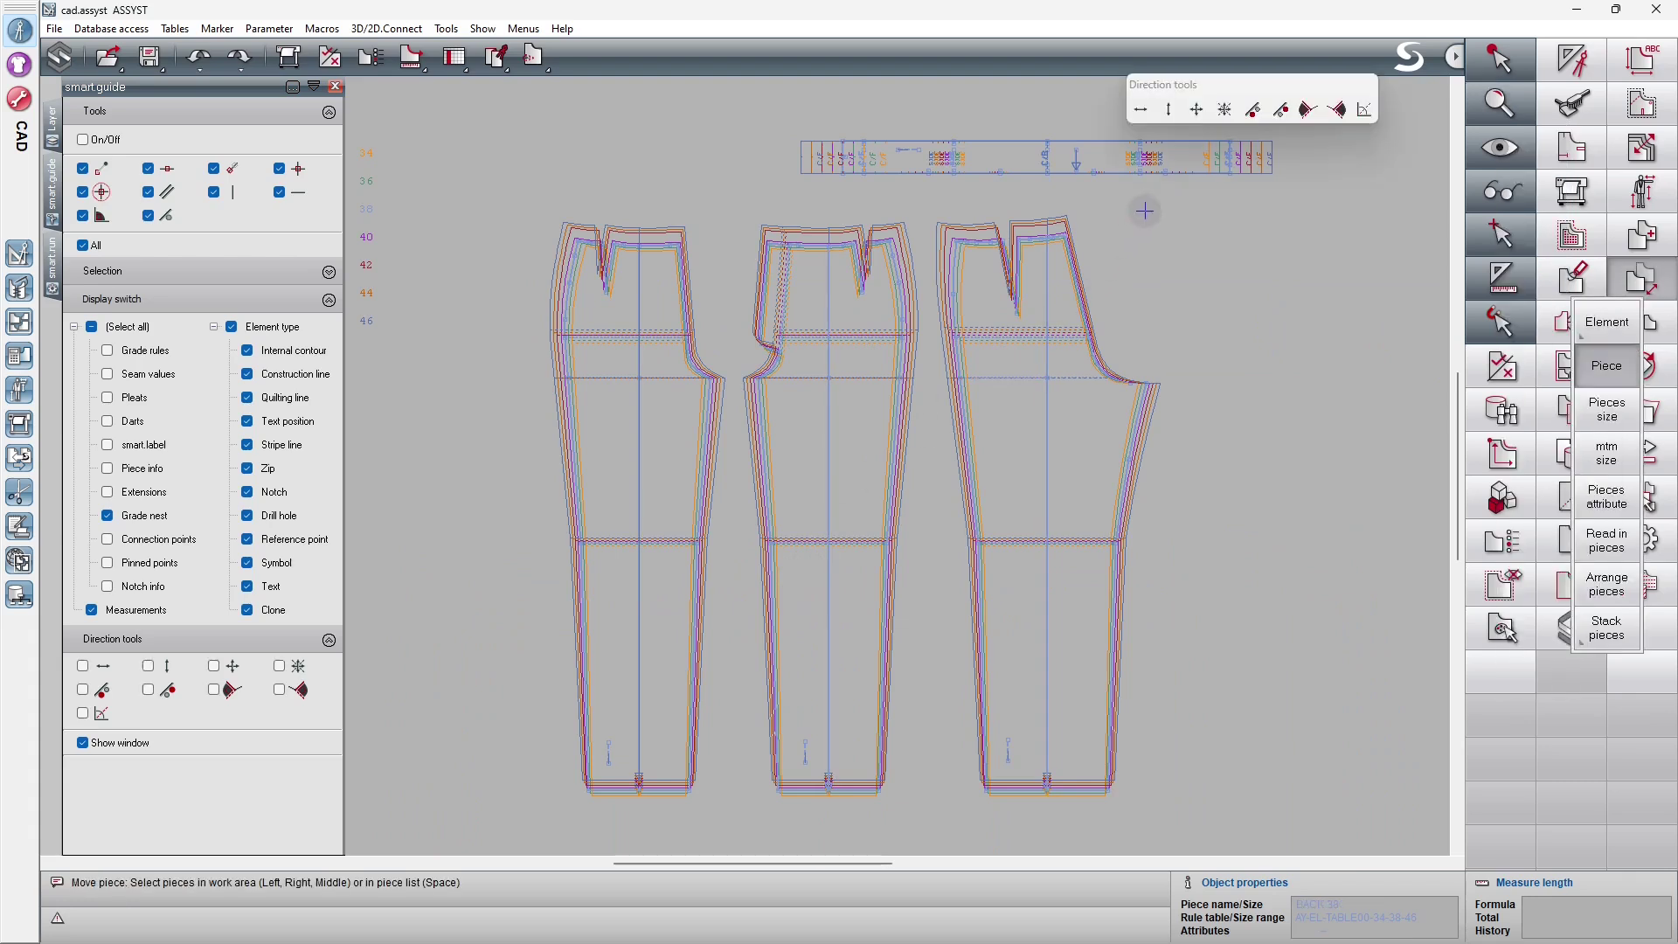
left_click(1048, 176)
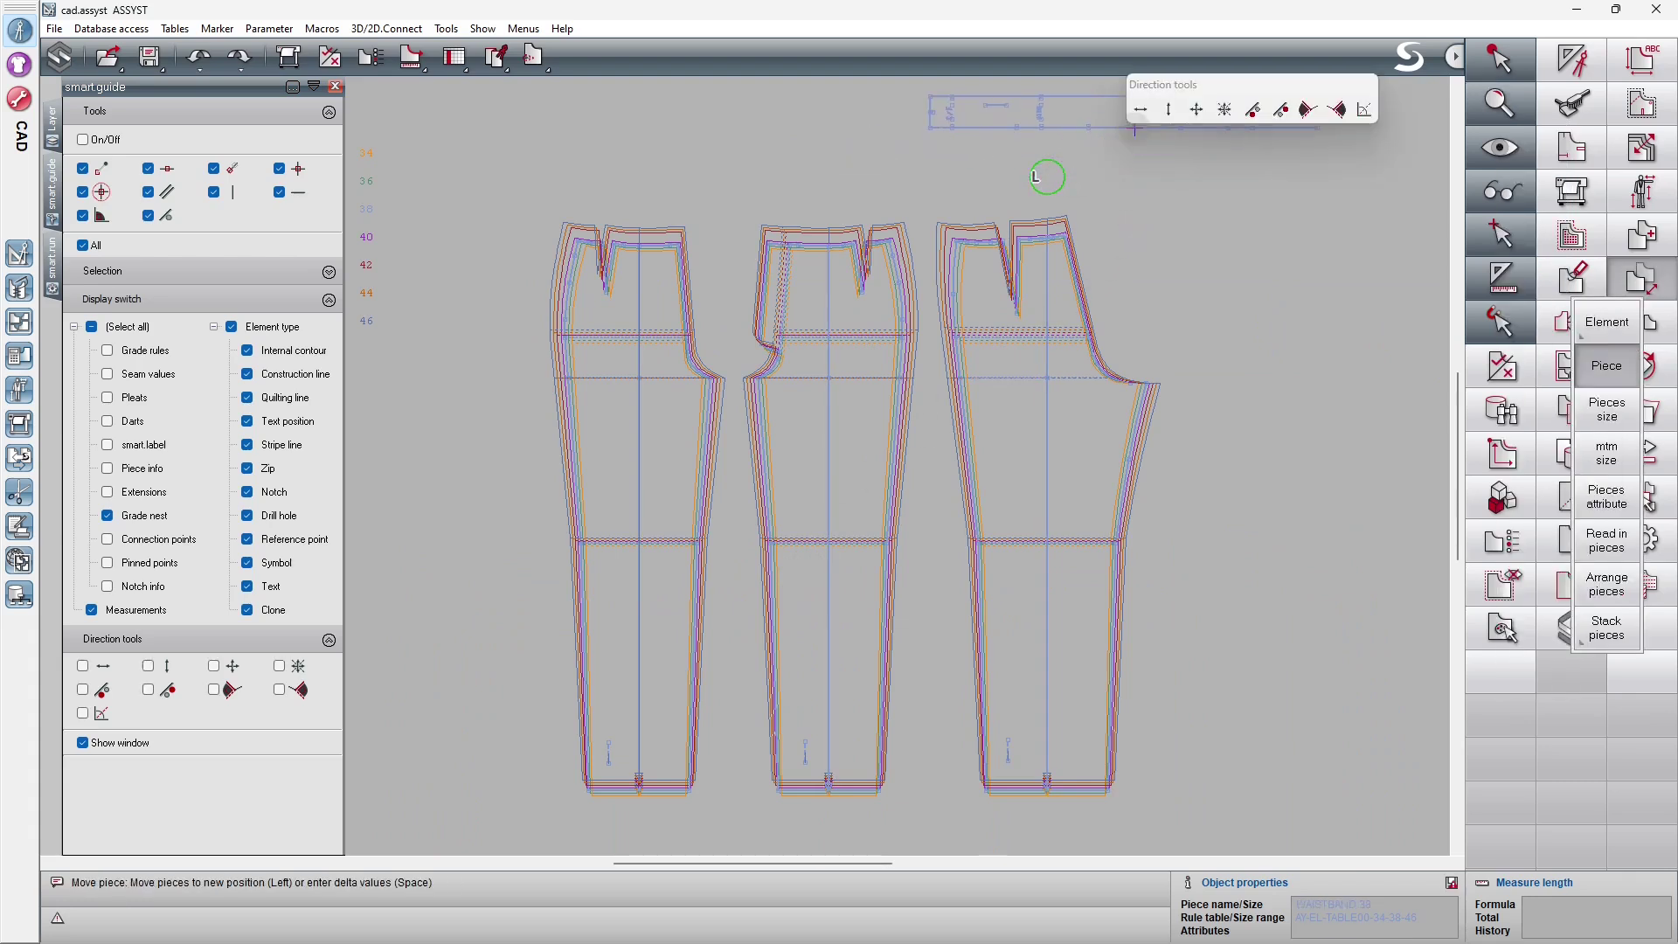
left_click(1140, 109)
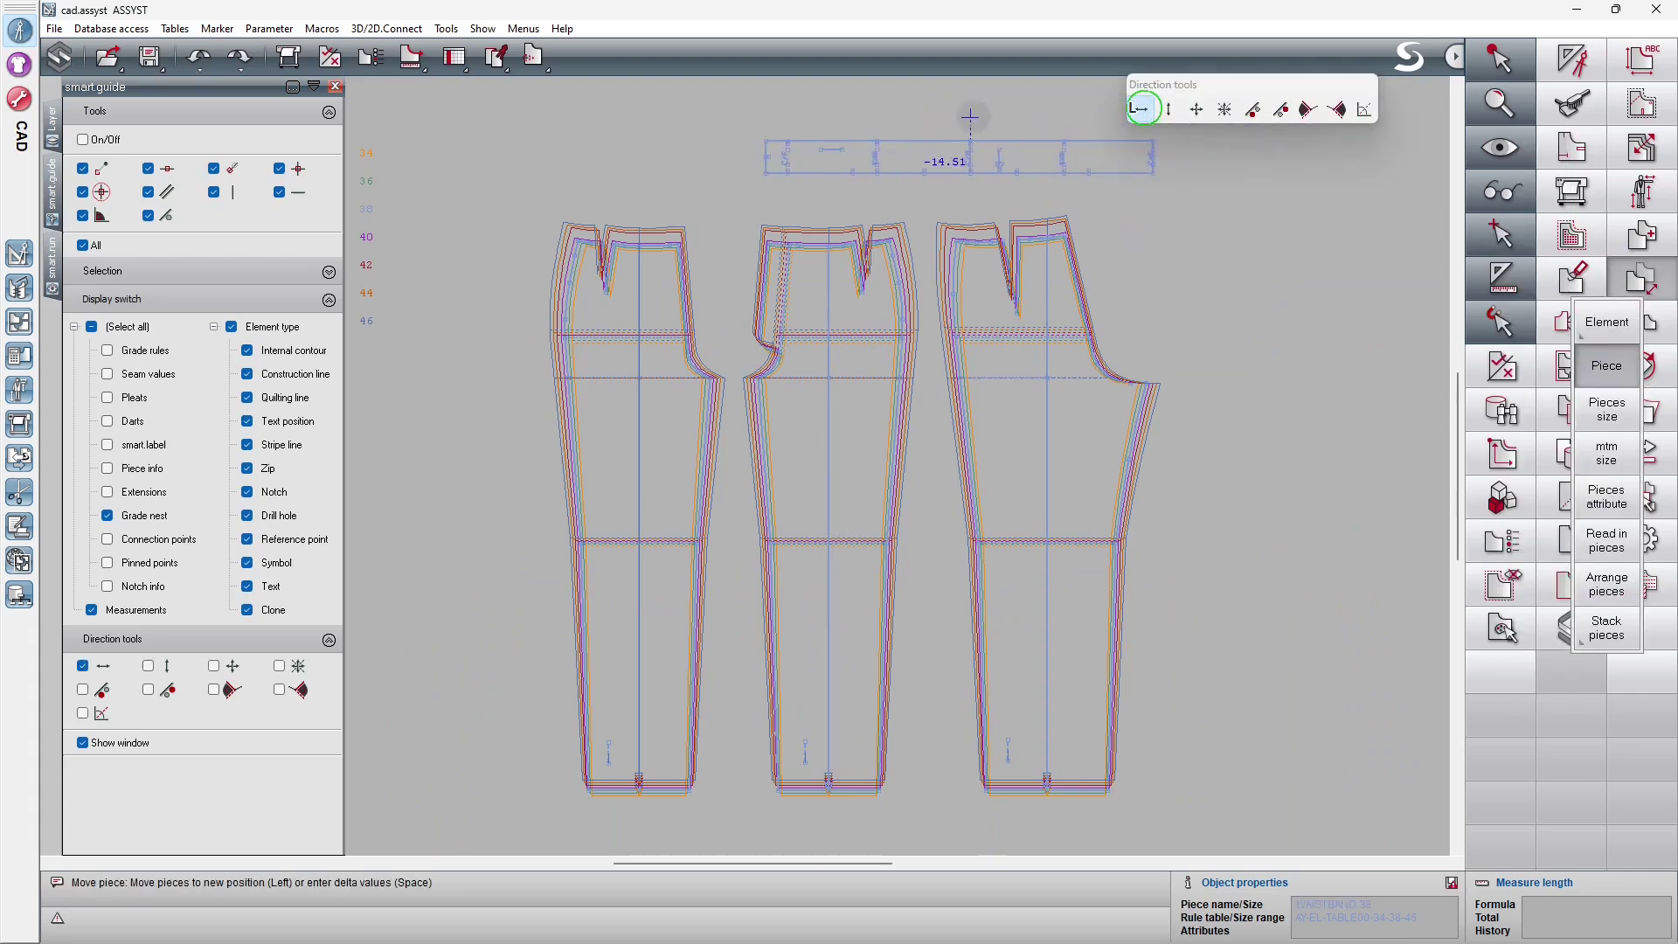
left_click(824, 135)
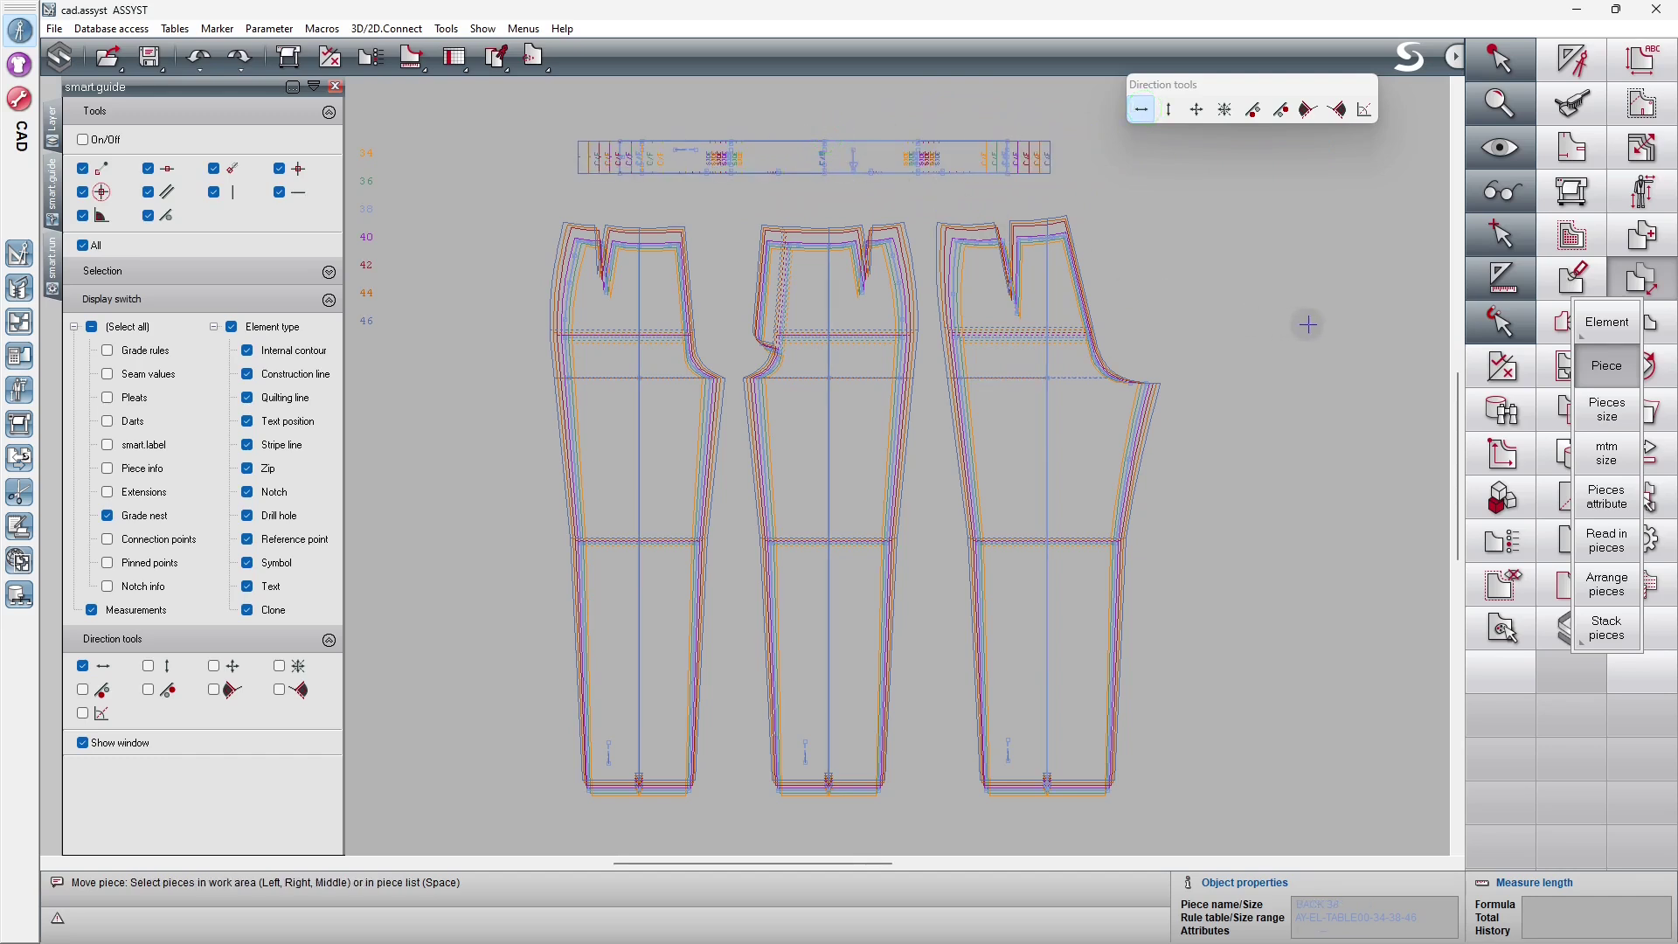
left_click(1581, 680)
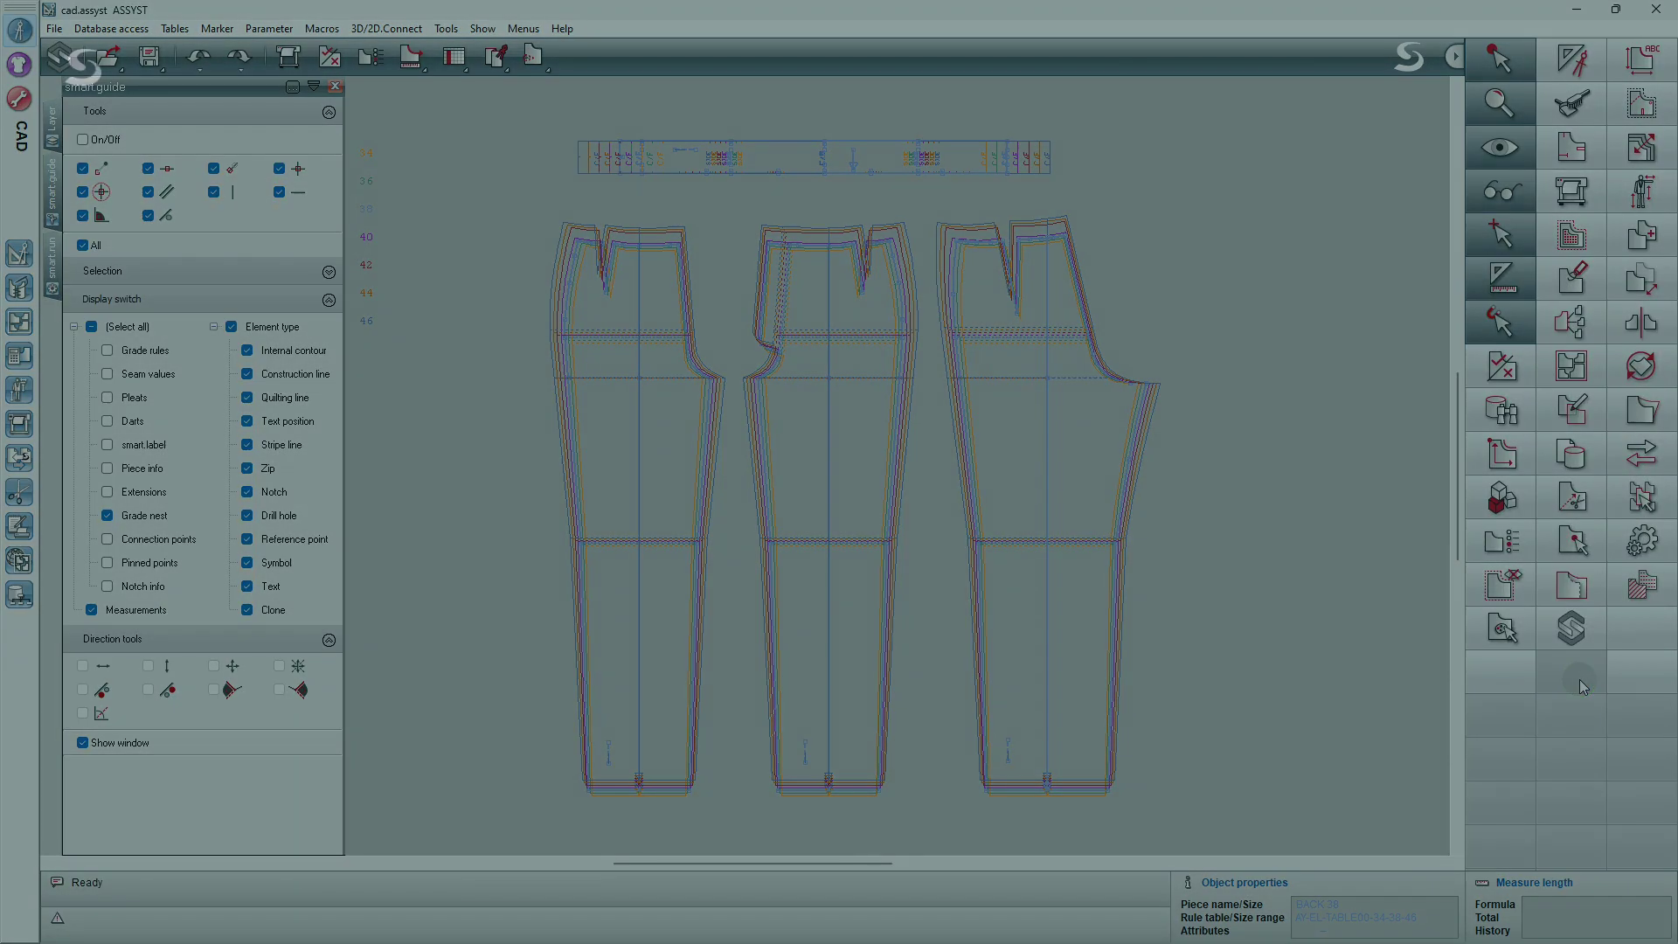